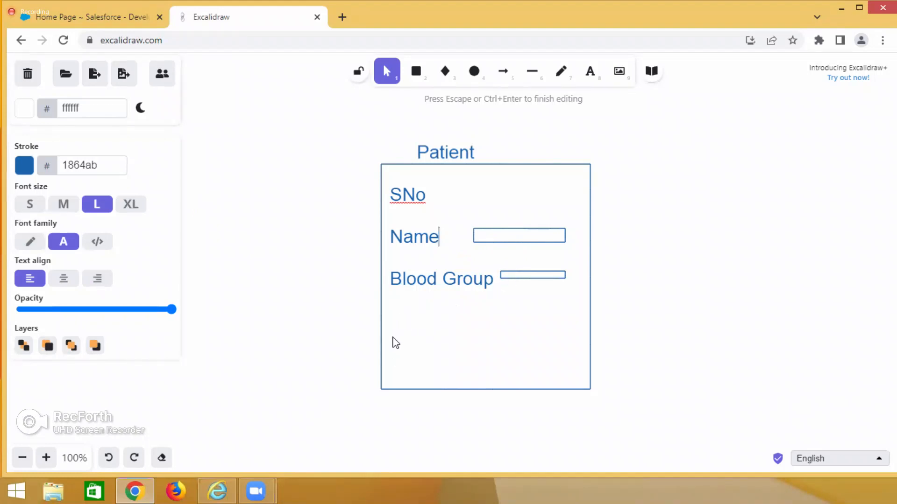
# Draw a rectangle beside the Patient box and add the title Doctor above it.
pyautogui.click(280, 274)
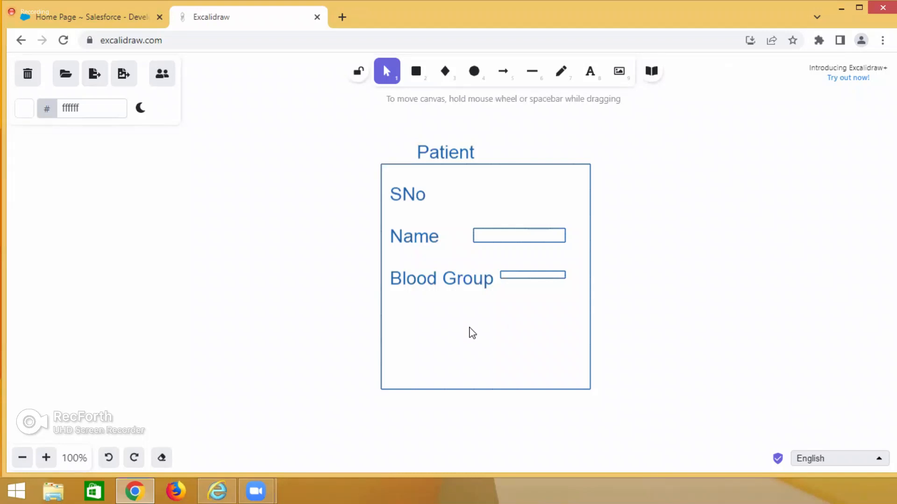
pyautogui.click(416, 71)
pyautogui.moveTo(706, 177); pyautogui.dragTo(798, 285)
pyautogui.click(832, 299)
pyautogui.doubleClick(754, 171)
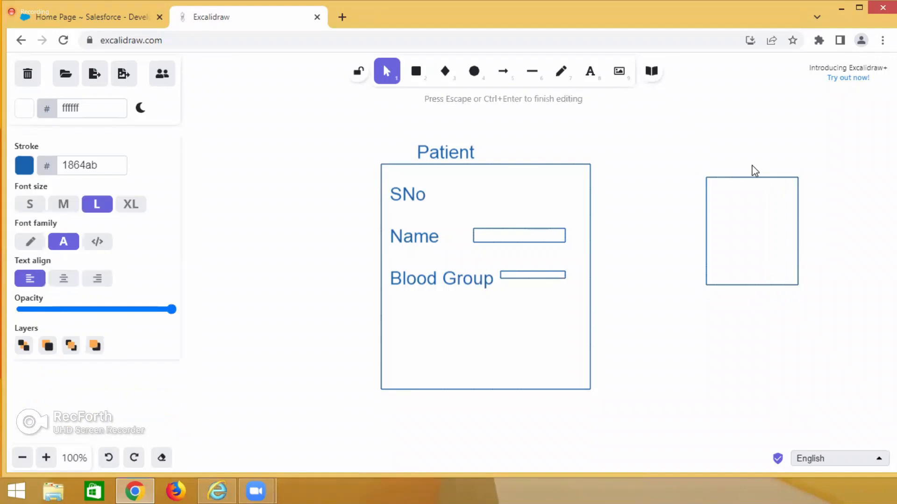
pyautogui.write('Doctor')
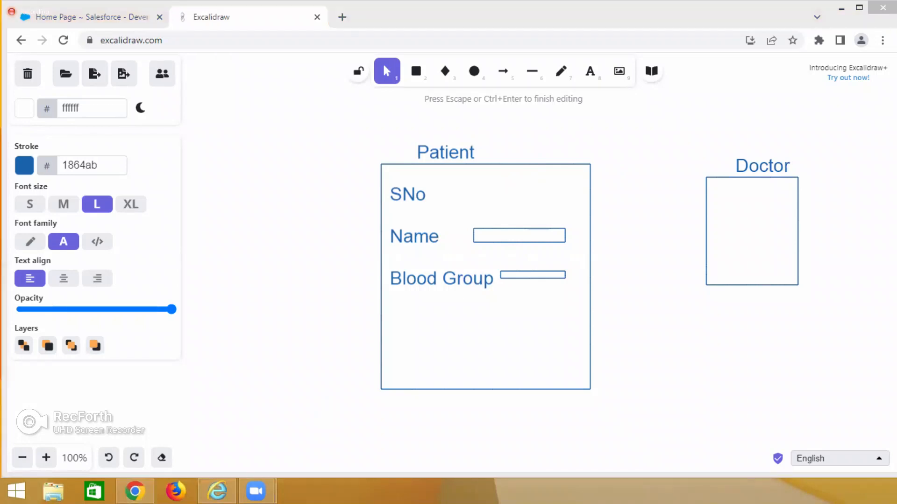
pyautogui.press('Escape')
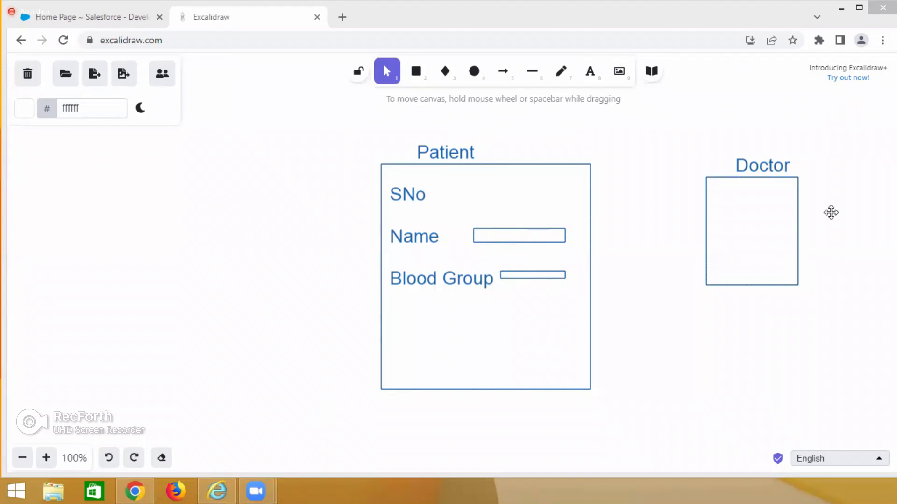
# Add text inside the Doctor box giving the doctor's name, Dis Cardio and Fee 1500 on separate lines.
pyautogui.doubleClick(726, 202)
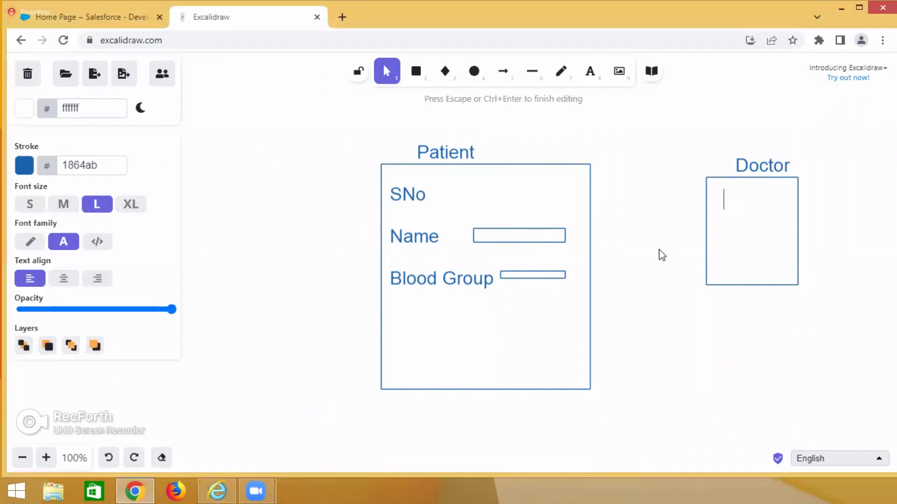
pyautogui.write('D N Jon')
pyautogui.press('Return')
pyautogui.press('Return')
pyautogui.write('Dis Cardio')
pyautogui.press('Return')
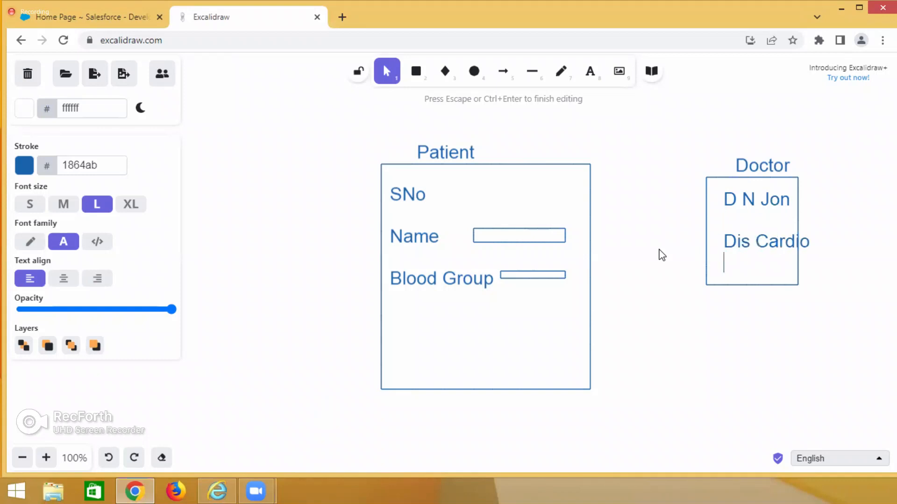
pyautogui.write('Fee 1500')
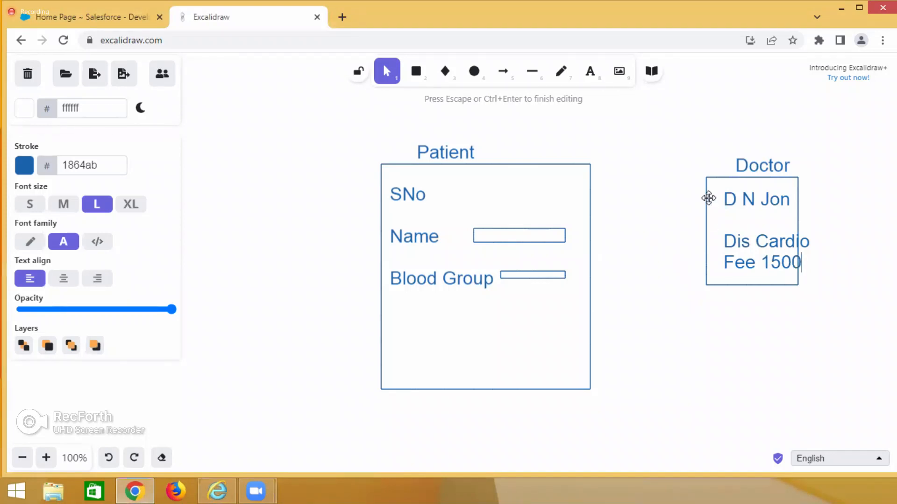
pyautogui.click(398, 324)
# Examine the earlier patient record table with its redundancy notes and the related hospital, doctor and patient object diagram.
pyautogui.doubleClick(398, 324)
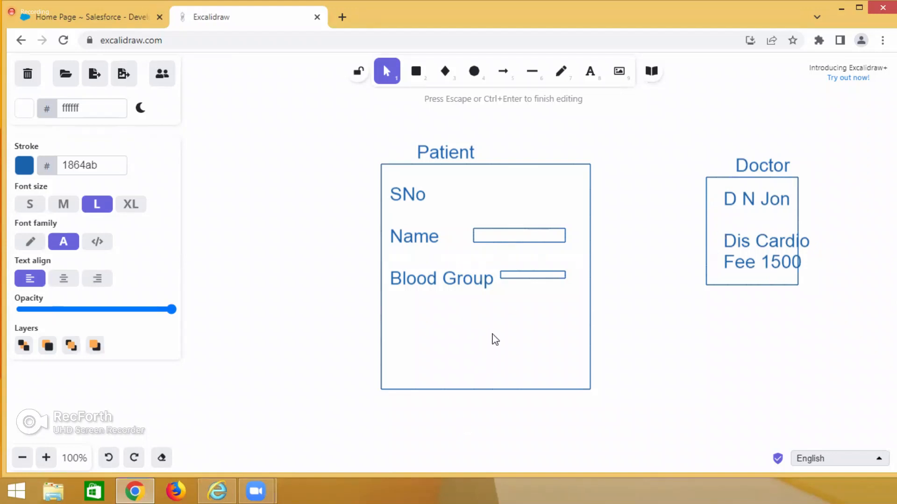
pyautogui.click(330, 305)
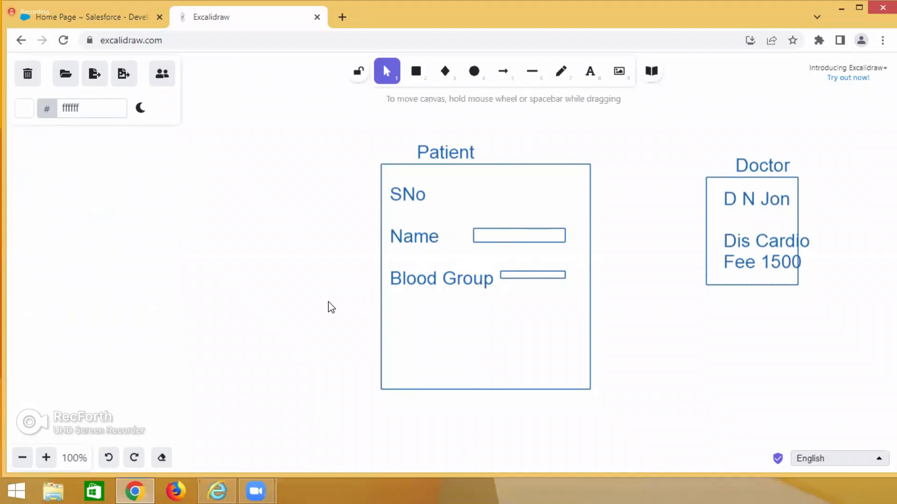
pyautogui.scroll(-10, 331, 306)
pyautogui.scroll(20, 331, 306)
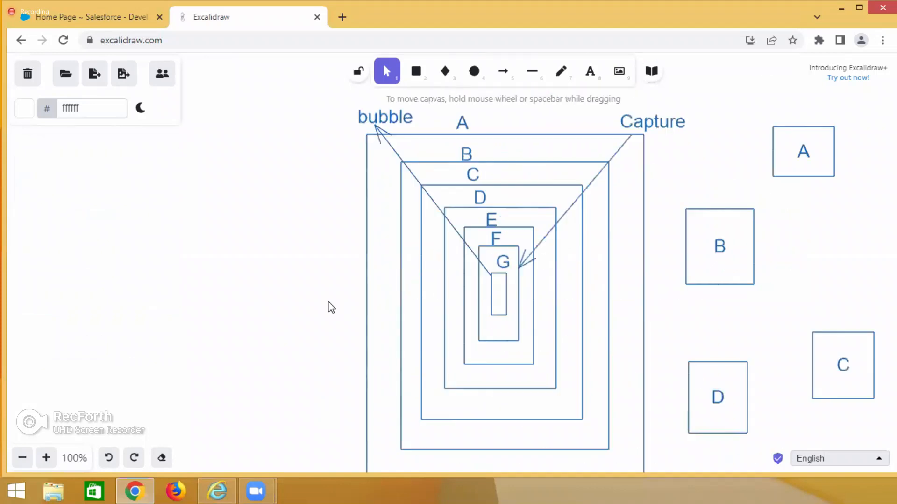
pyautogui.scroll(10, 329, 307)
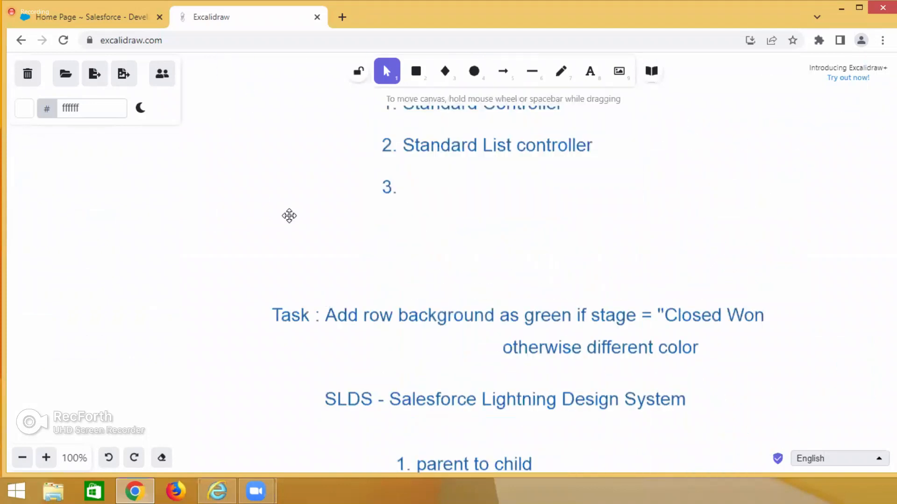
pyautogui.scroll(10, 308, 276)
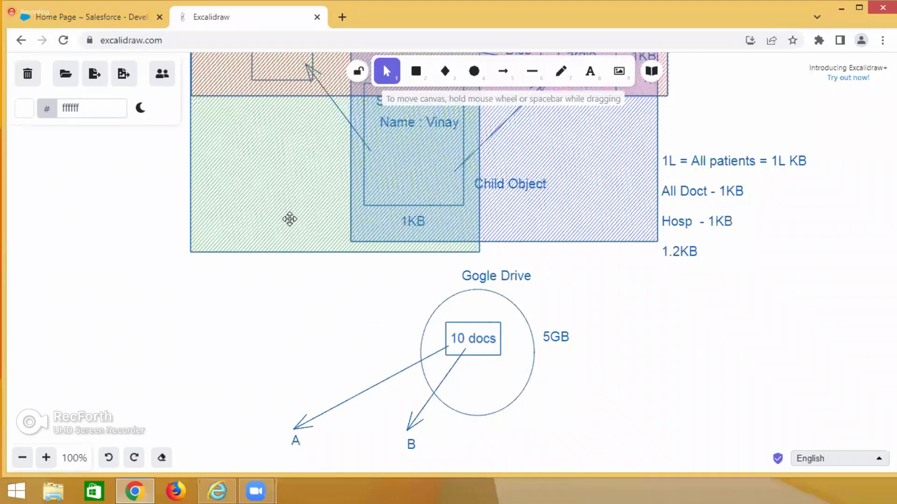
pyautogui.scroll(8, 297, 280)
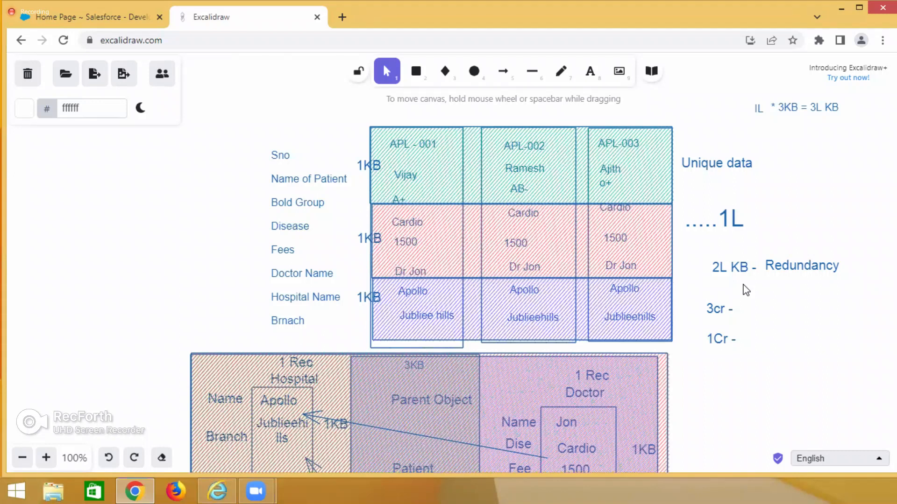
pyautogui.scroll(-15, 754, 352)
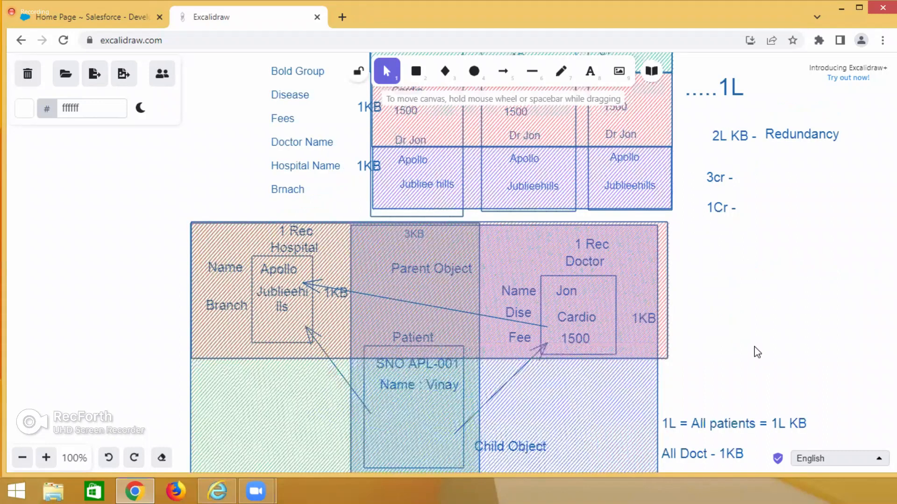
pyautogui.scroll(-20, 757, 349)
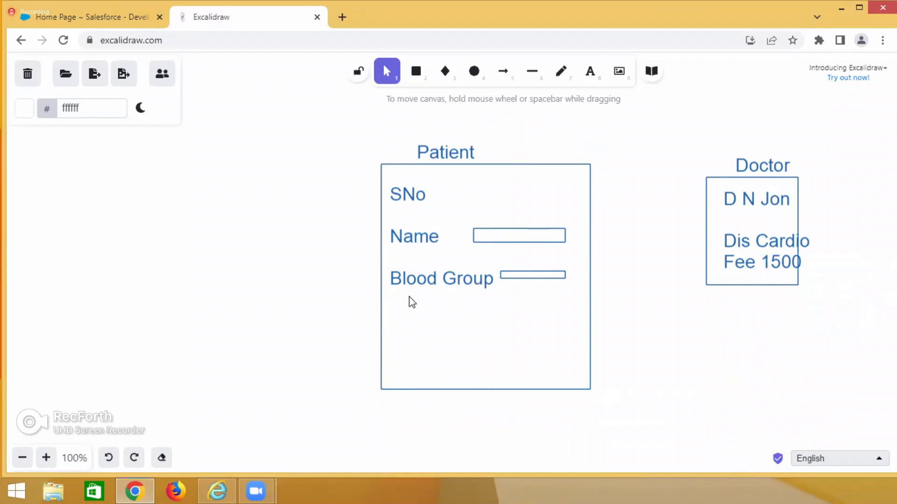
# Draw an arrow from the Doctor box to the empty area below Blood Group in the Patient box.
pyautogui.click(503, 71)
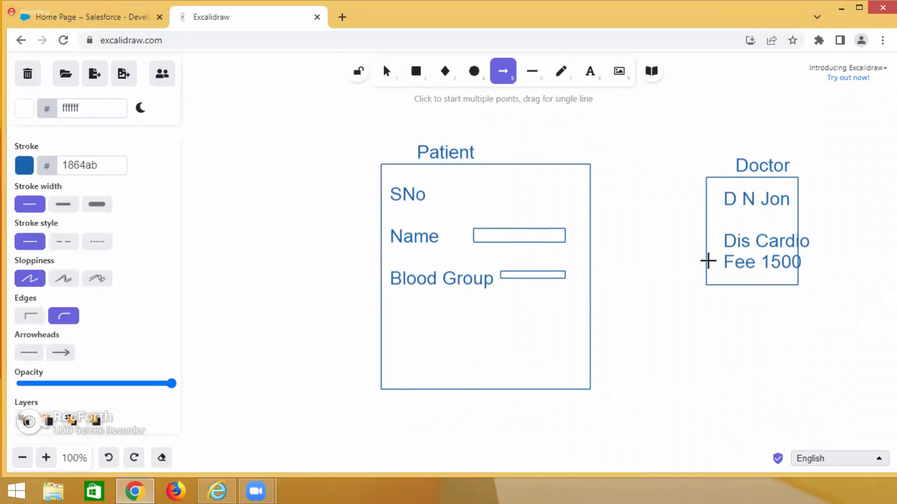
pyautogui.moveTo(713, 251); pyautogui.dragTo(649, 277)
pyautogui.moveTo(574, 312); pyautogui.dragTo(565, 317)
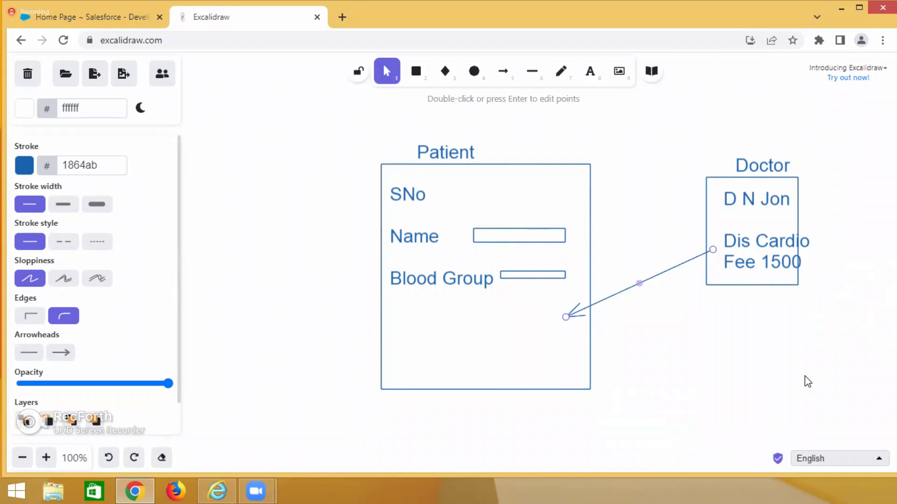
# Add a Doctor label below Blood Group in the Patient box and draw a small ellipse beside it near the arrowhead.
pyautogui.doubleClick(406, 330)
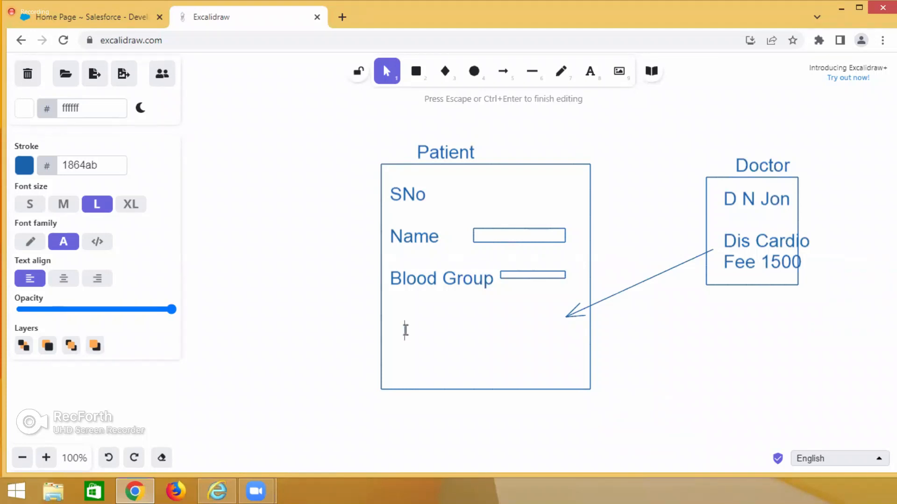
pyautogui.write('Doctor')
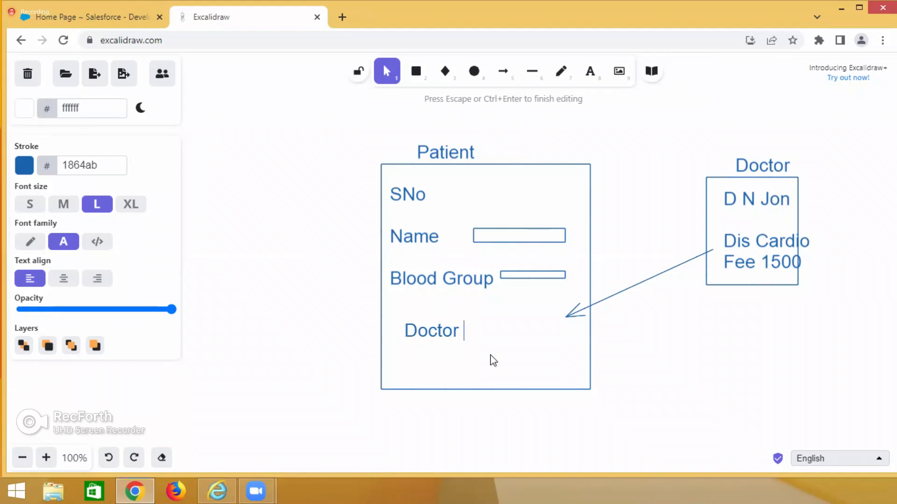
pyautogui.click(475, 74)
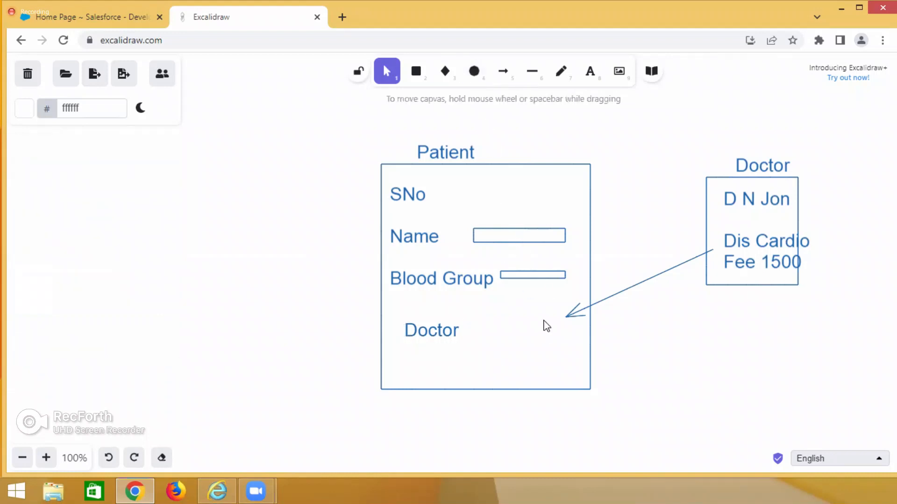
pyautogui.click(473, 71)
pyautogui.moveTo(536, 322); pyautogui.dragTo(553, 342)
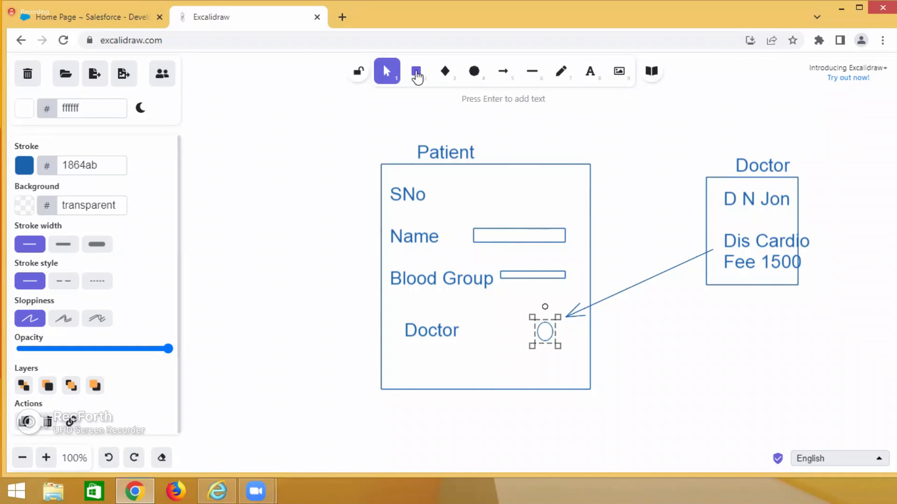
pyautogui.click(322, 219)
# Examine the hospital name and branch data in the earlier patient table and object diagram.
pyautogui.scroll(16, 323, 231)
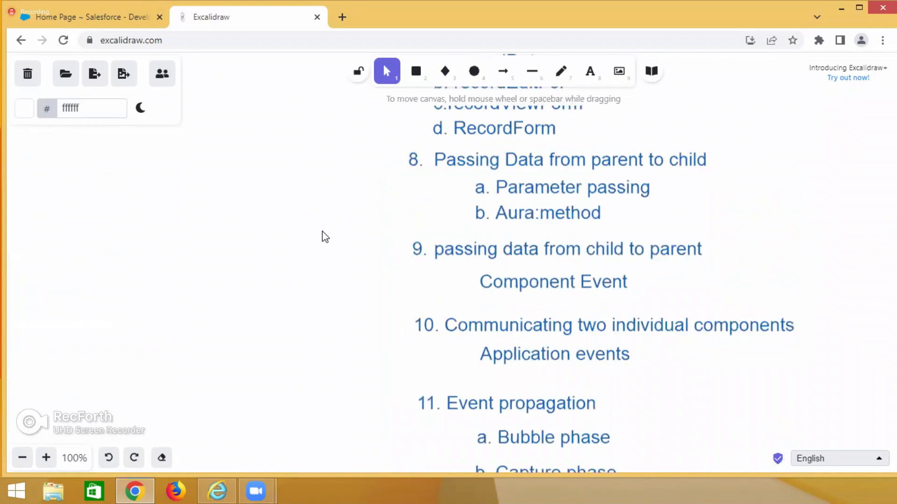
pyautogui.scroll(20, 324, 240)
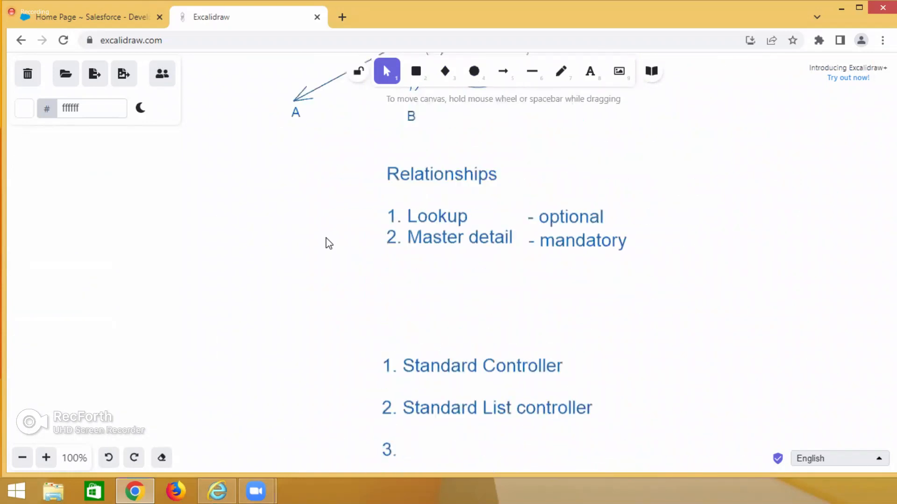
pyautogui.scroll(6, 326, 239)
pyautogui.scroll(1, 369, 243)
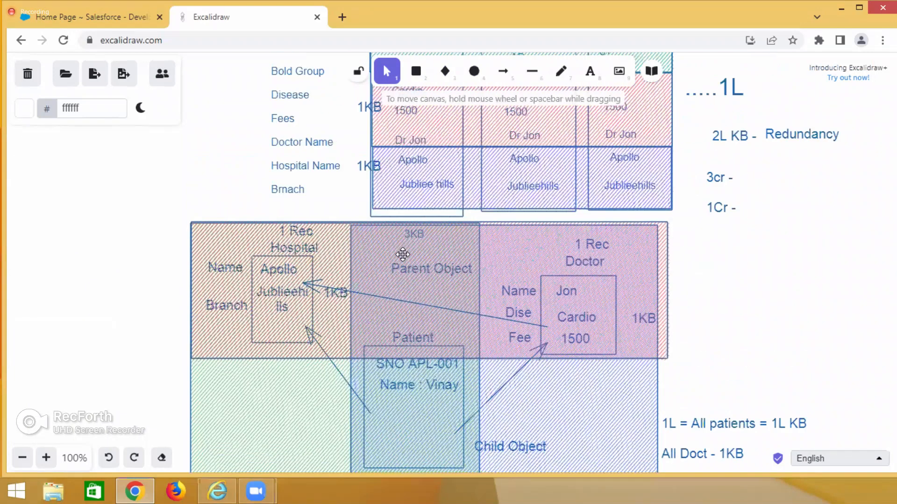
pyautogui.scroll(3, 428, 240)
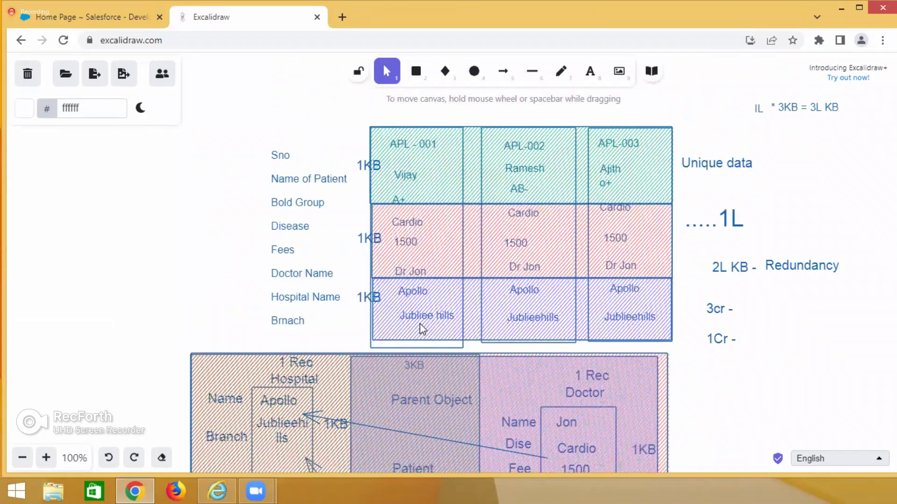
pyautogui.scroll(20, 421, 323)
pyautogui.scroll(-15, 420, 319)
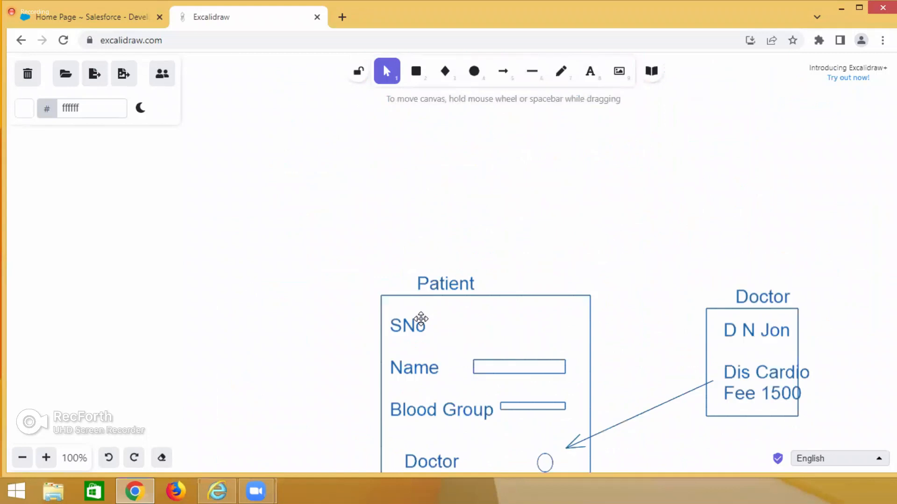
pyautogui.scroll(8, 420, 318)
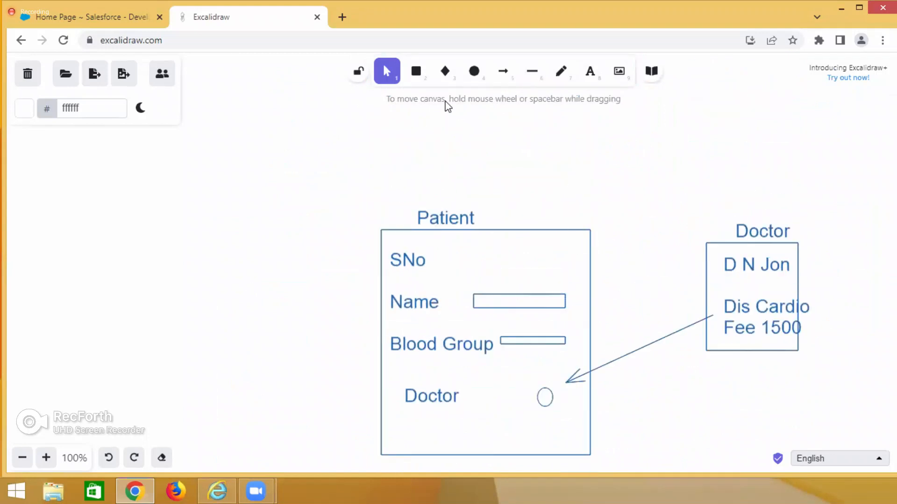
# Draw a rectangle below the Doctor box and add the title Hospital above it.
pyautogui.click(418, 77)
pyautogui.scroll(-3, 609, 245)
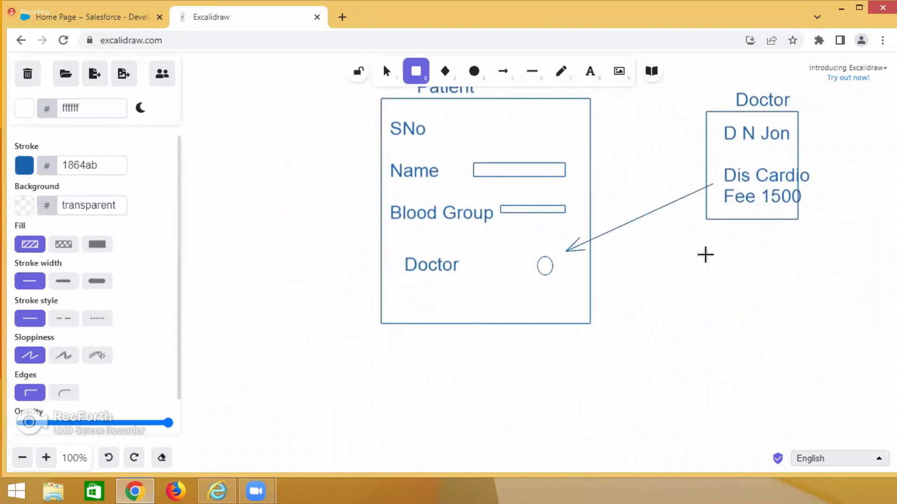
pyautogui.moveTo(708, 256); pyautogui.dragTo(788, 363)
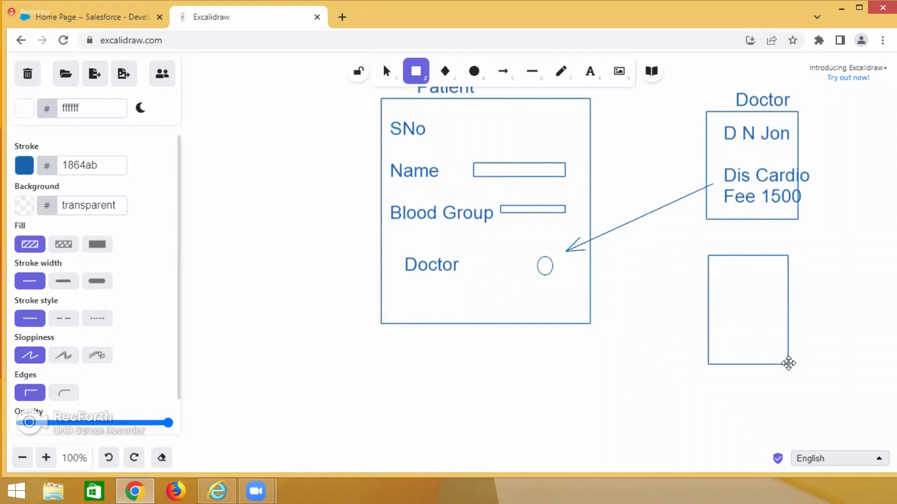
pyautogui.doubleClick(735, 247)
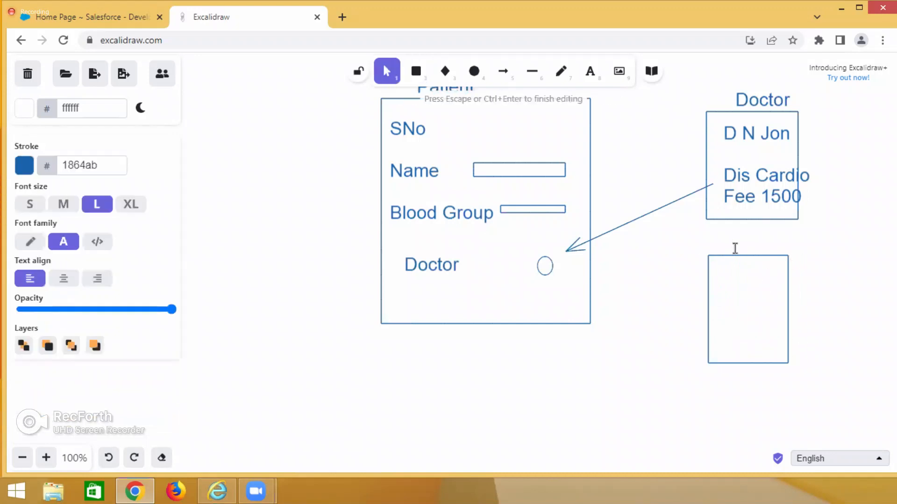
pyautogui.write('Hospital')
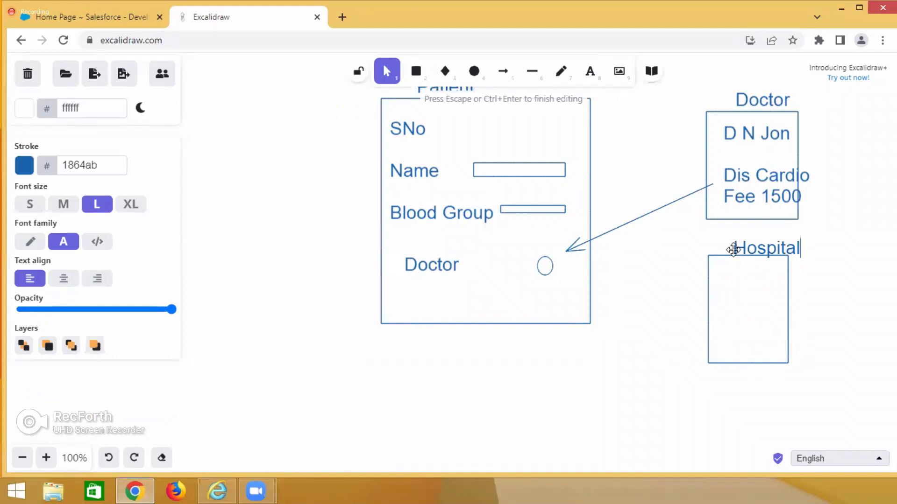
# Add the text lines Name Apollo and Branch Jublieehills inside the Hospital box.
pyautogui.doubleClick(718, 279)
pyautogui.write('Name A')
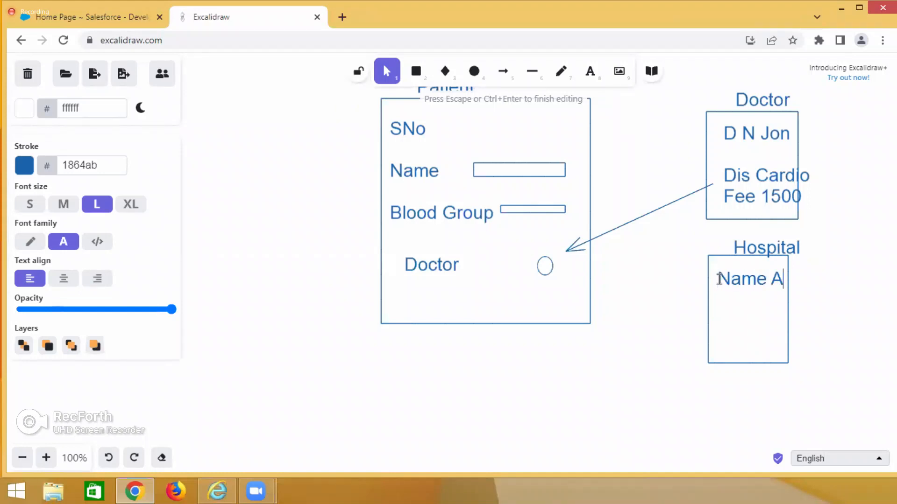
pyautogui.write('pollo')
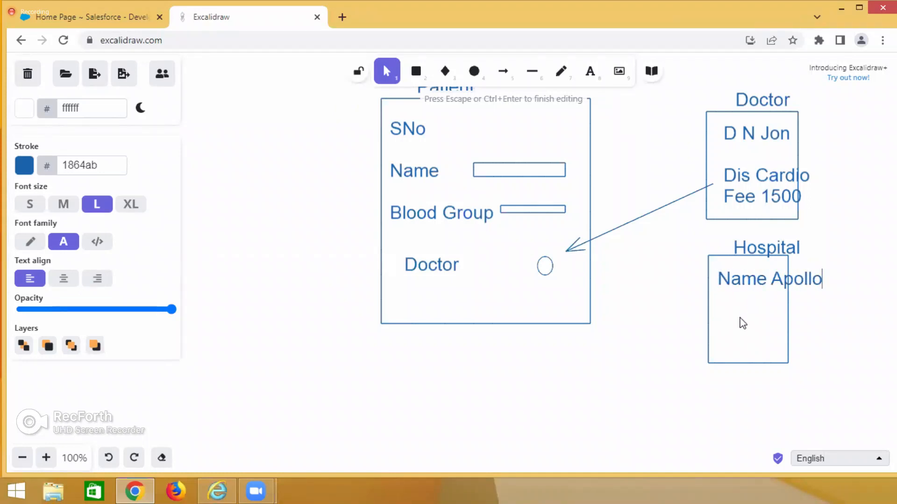
pyautogui.click(722, 318)
pyautogui.doubleClick(722, 319)
pyautogui.write('Branch ')
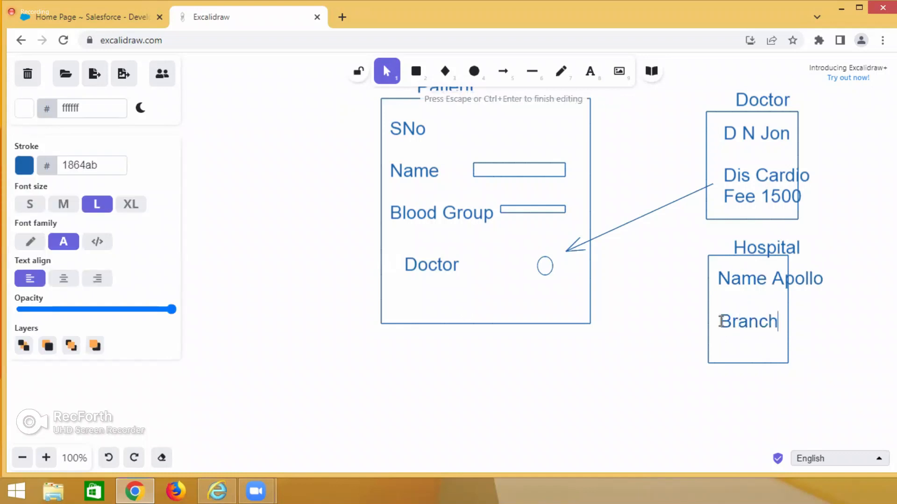
pyautogui.write('Jublieehills')
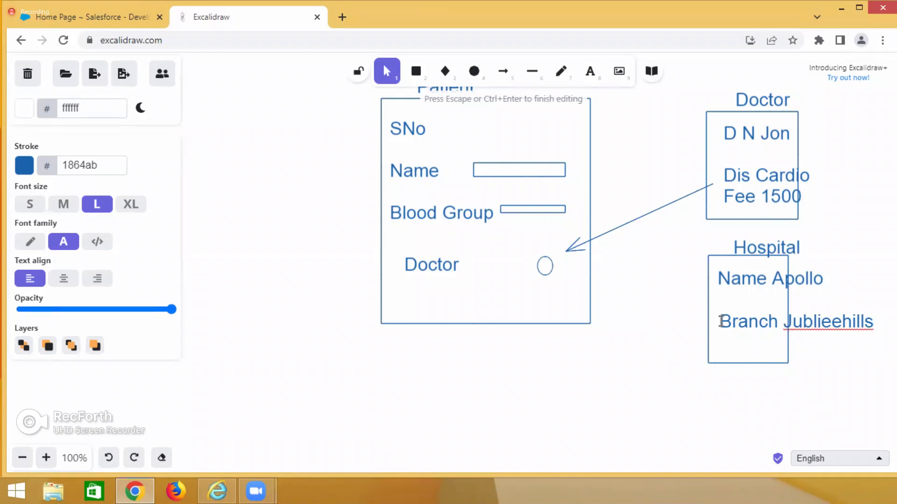
# Add a Hospital text label below the Doctor label inside the Patient box.
pyautogui.click(469, 414)
pyautogui.scroll(3, 468, 396)
pyautogui.scroll(-1, 685, 406)
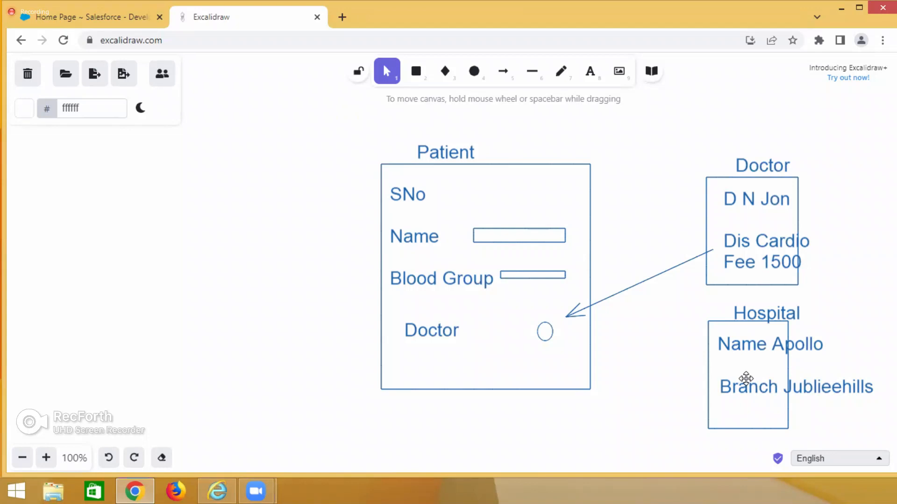
pyautogui.doubleClick(411, 370)
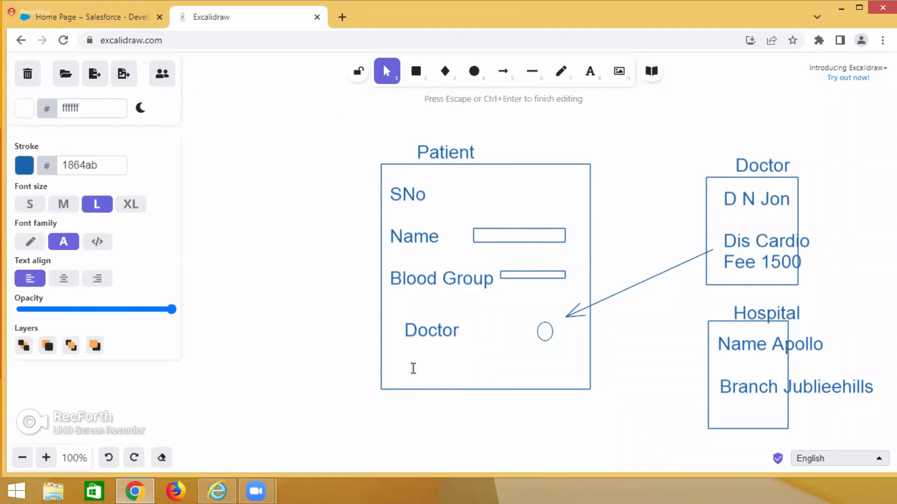
pyautogui.write('Hospital')
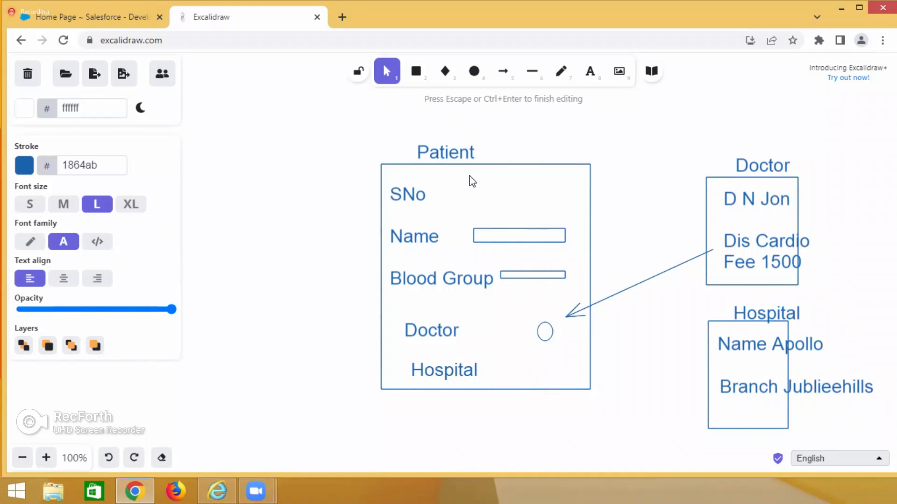
# Draw a small ellipse beside the Hospital label in the Patient box and an arrow to it from the separate Hospital box.
pyautogui.click(474, 71)
pyautogui.moveTo(541, 360); pyautogui.dragTo(557, 376)
pyautogui.click(503, 71)
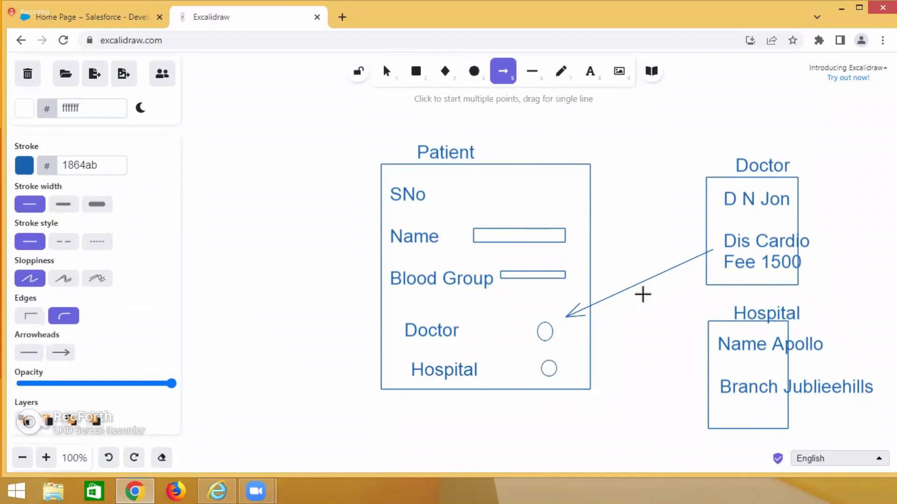
pyautogui.moveTo(704, 332); pyautogui.dragTo(570, 364)
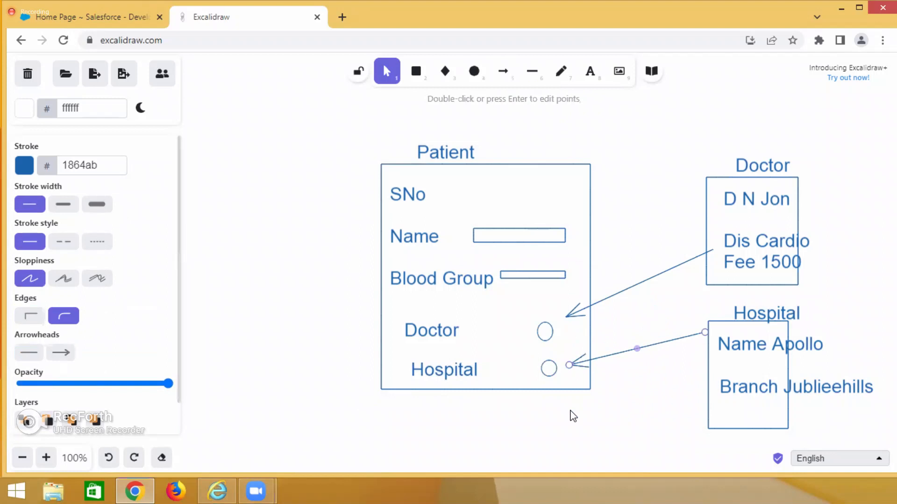
pyautogui.click(572, 417)
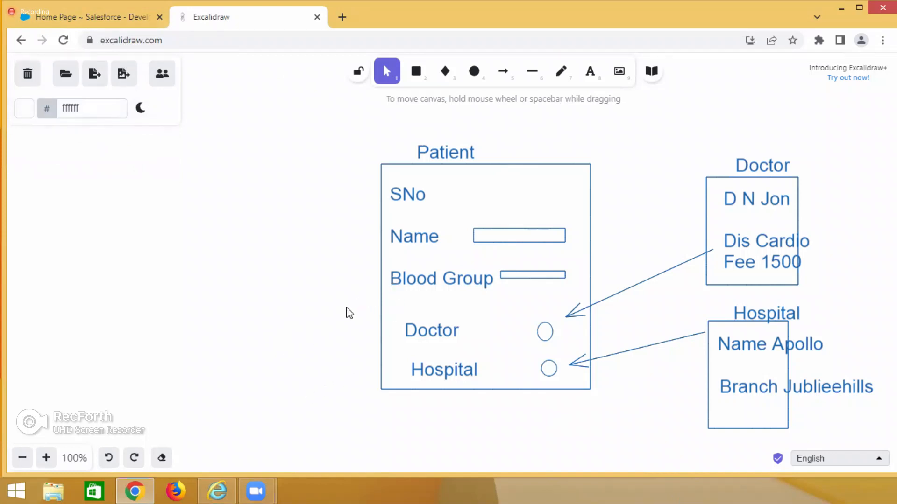
pyautogui.scroll(-3, 349, 312)
pyautogui.scroll(2, 488, 336)
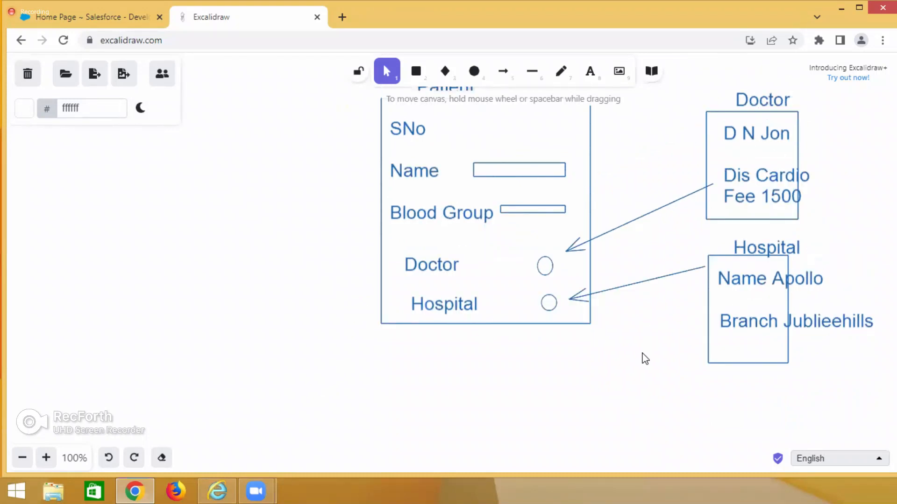
pyautogui.scroll(-2, 642, 357)
pyautogui.scroll(-3, 522, 358)
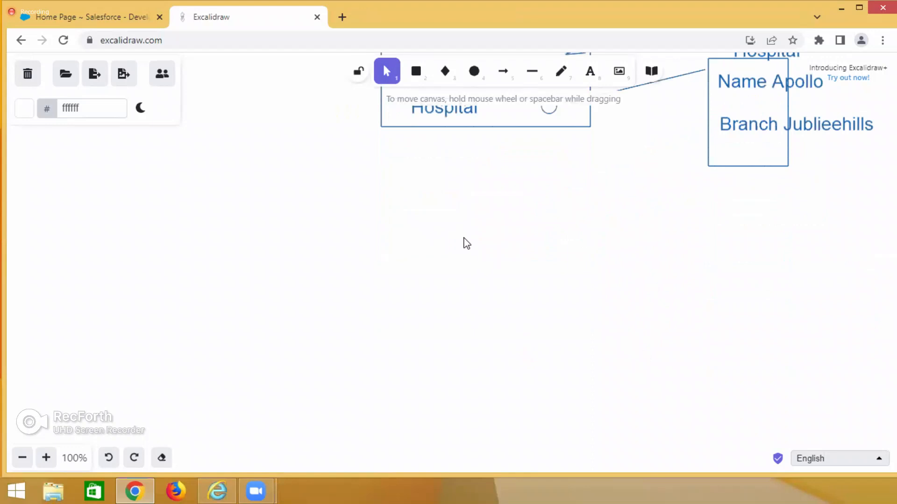
pyautogui.click(417, 73)
pyautogui.moveTo(461, 184); pyautogui.dragTo(531, 229)
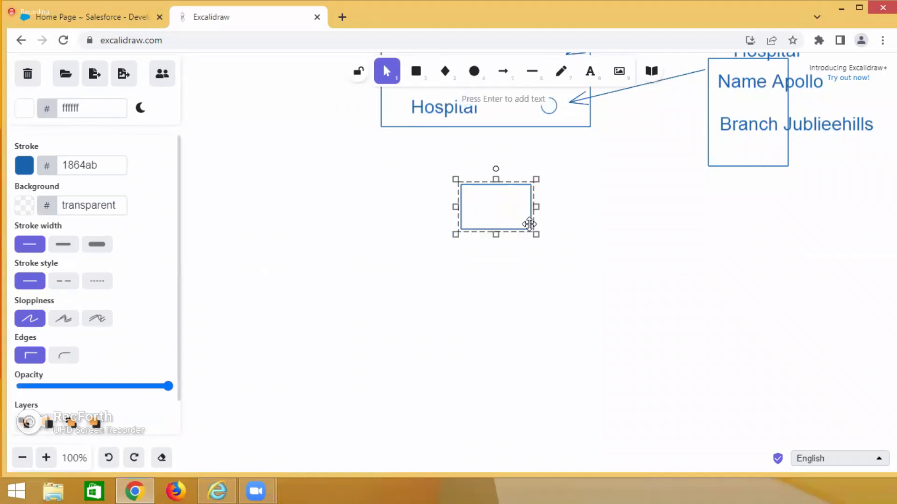
pyautogui.press('Delete')
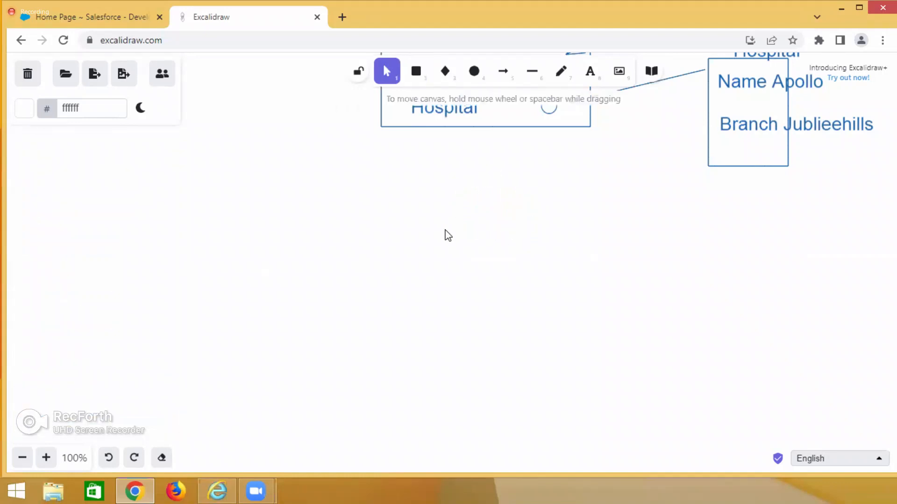
# Switch to Salesforce, open the first record in the recent Patients list and examine its Hospital field.
pyautogui.click(119, 18)
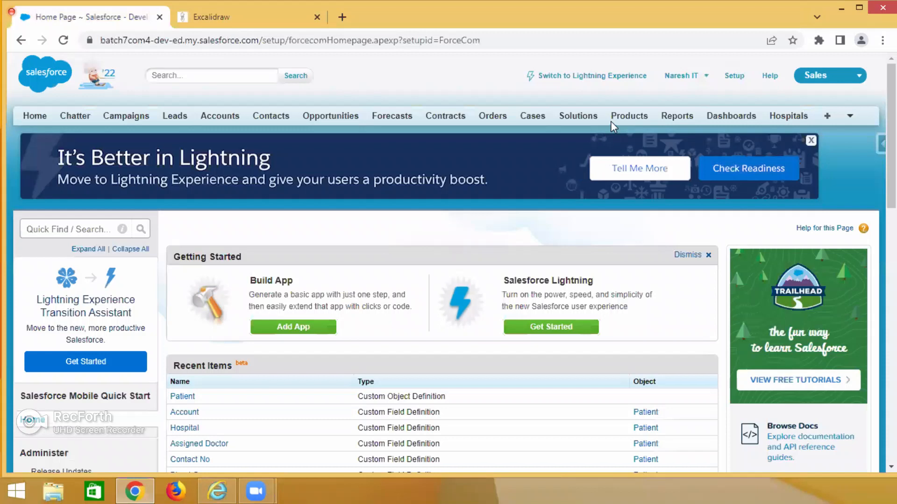
pyautogui.click(852, 117)
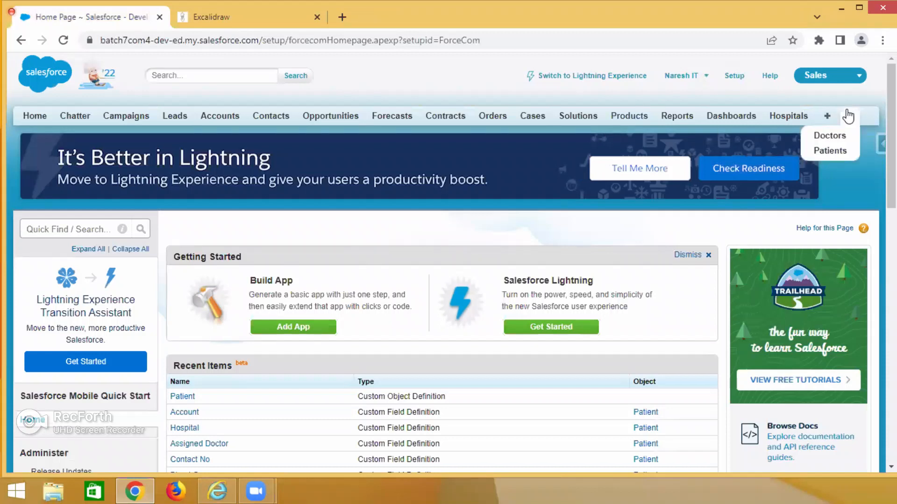
pyautogui.click(834, 151)
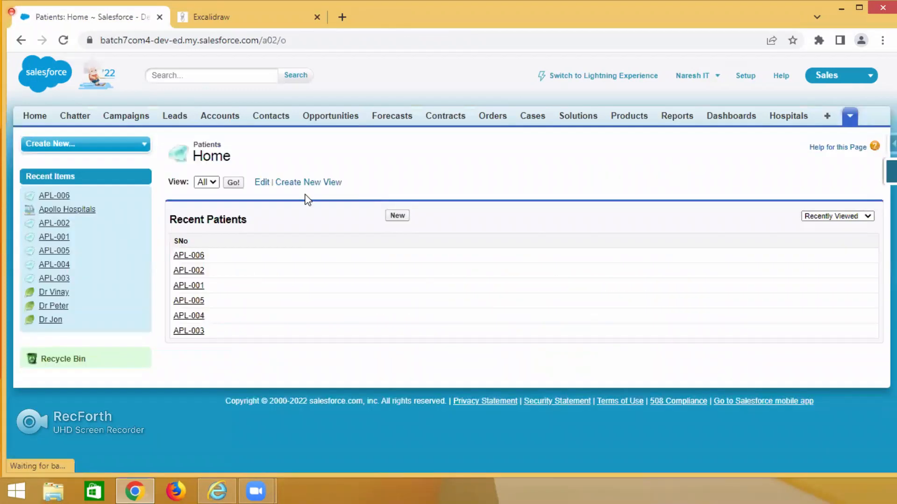
pyautogui.click(188, 256)
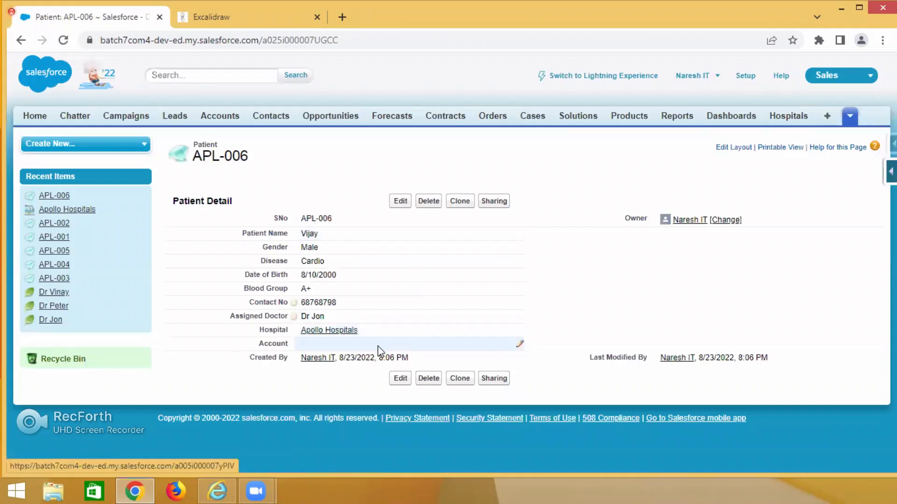
pyautogui.moveTo(358, 332); pyautogui.dragTo(299, 335)
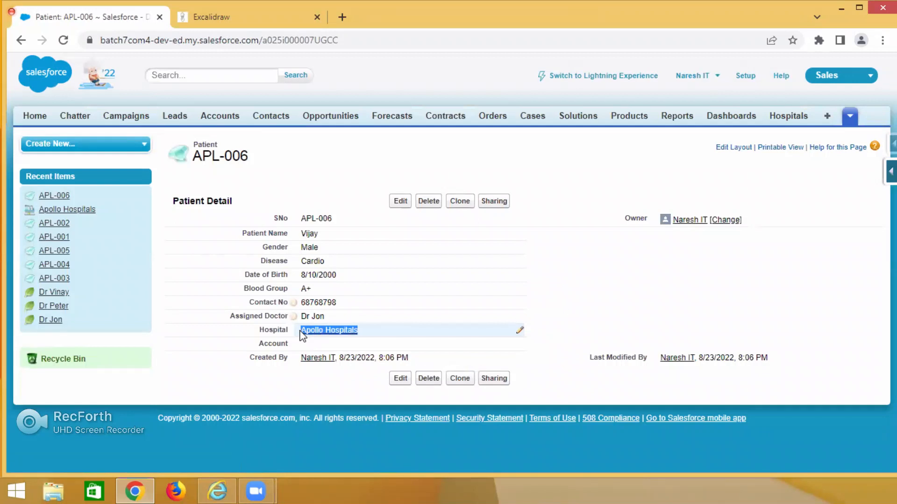
pyautogui.doubleClick(315, 392)
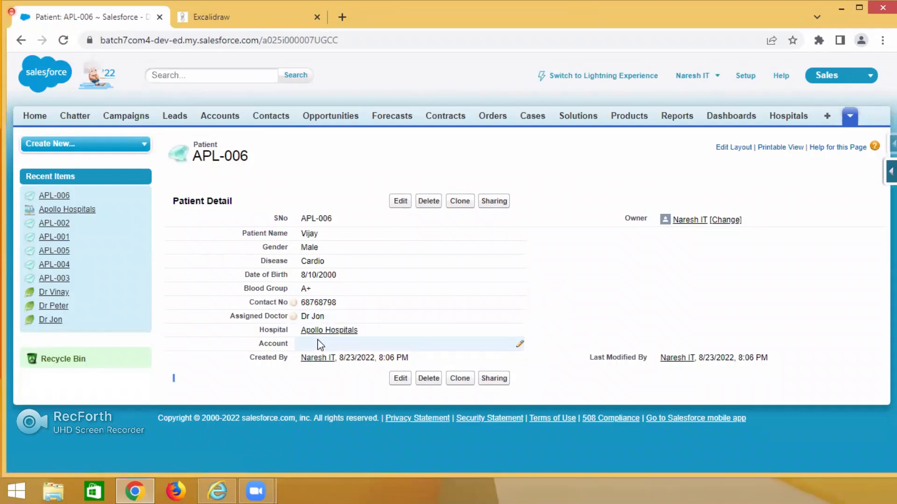
# Open the linked Apollo Hospitals record in a new browser tab and examine its hospital name and address.
pyautogui.moveTo(323, 333)
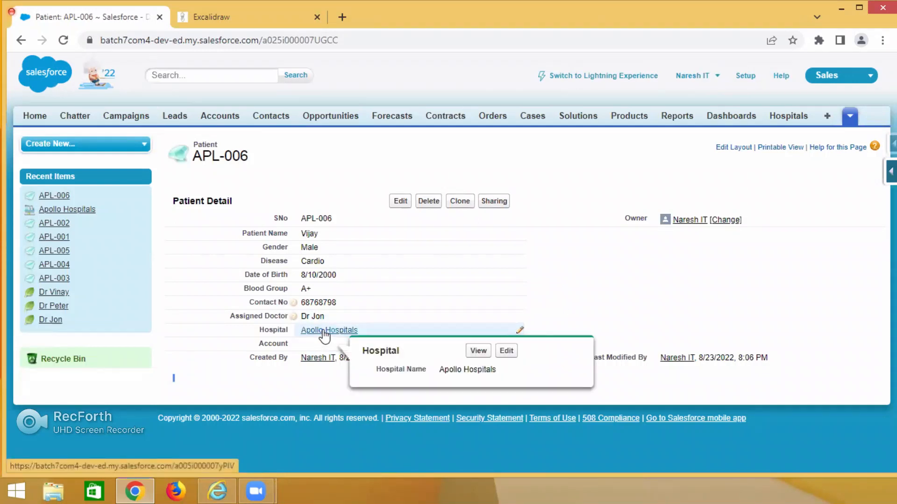
pyautogui.rightClick(323, 332)
pyautogui.click(336, 338)
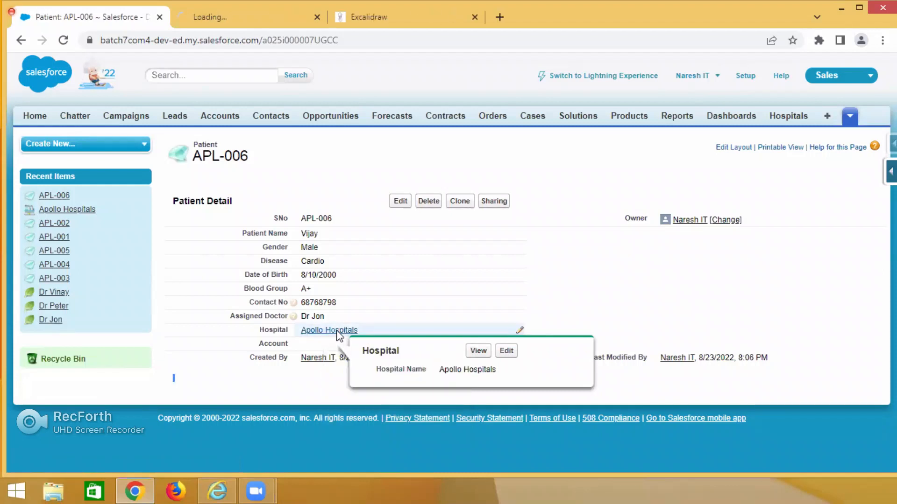
pyautogui.click(255, 9)
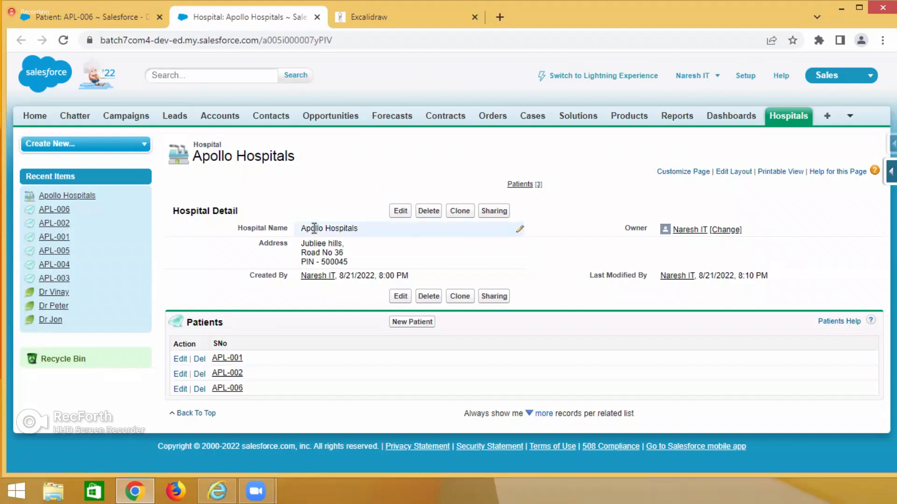
pyautogui.moveTo(310, 228); pyautogui.dragTo(373, 227)
pyautogui.moveTo(322, 244); pyautogui.dragTo(373, 246)
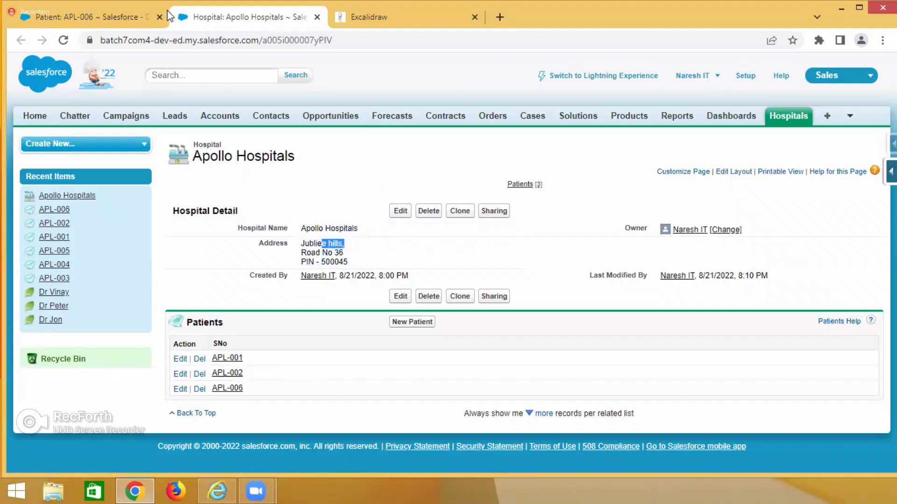
# Return to the patient record and open its Hospital field for inline editing.
pyautogui.click(127, 19)
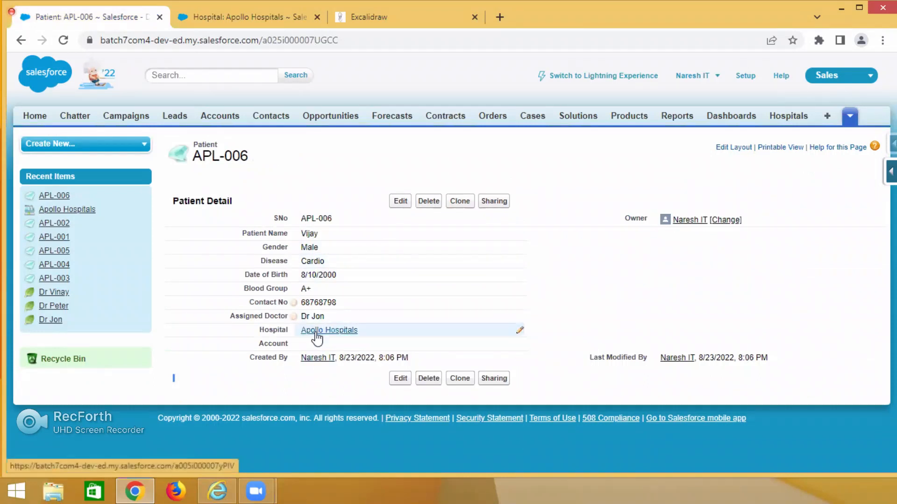
pyautogui.doubleClick(382, 330)
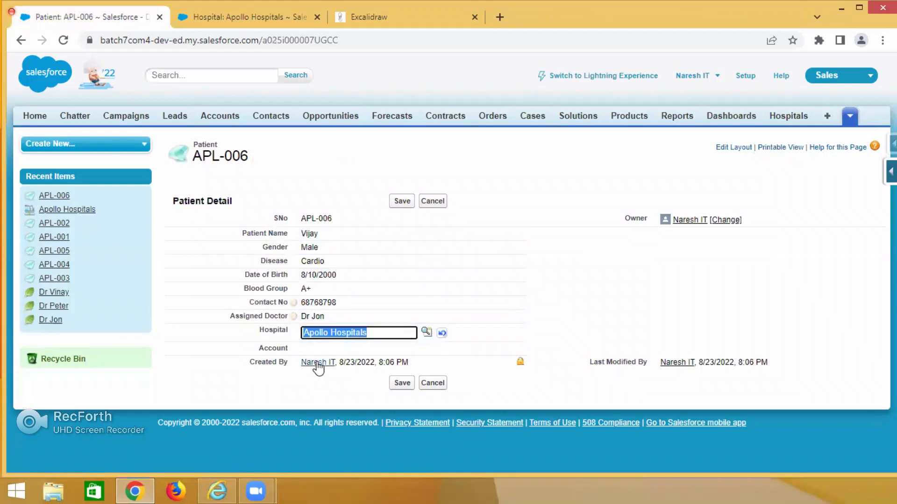
# Switch back to Excalidraw and add the text Lookup on the arrow between the Hospital box and the Patient box.
pyautogui.click(383, 19)
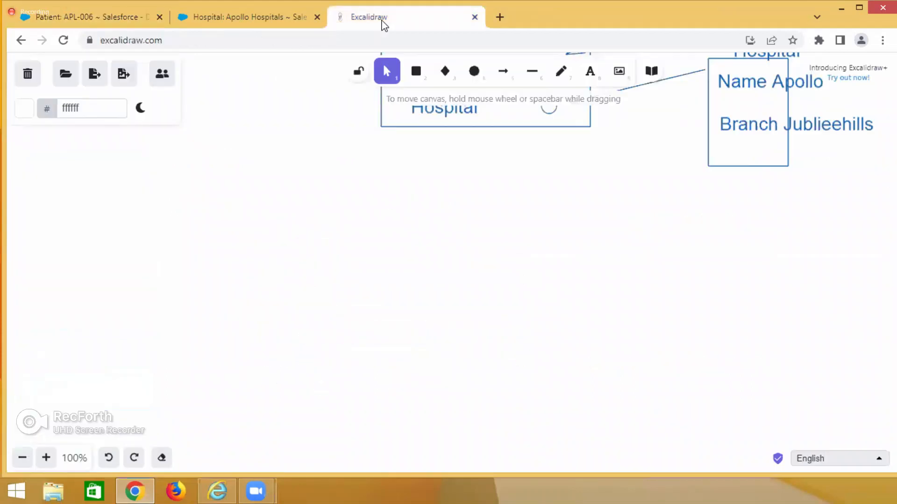
pyautogui.scroll(5, 614, 279)
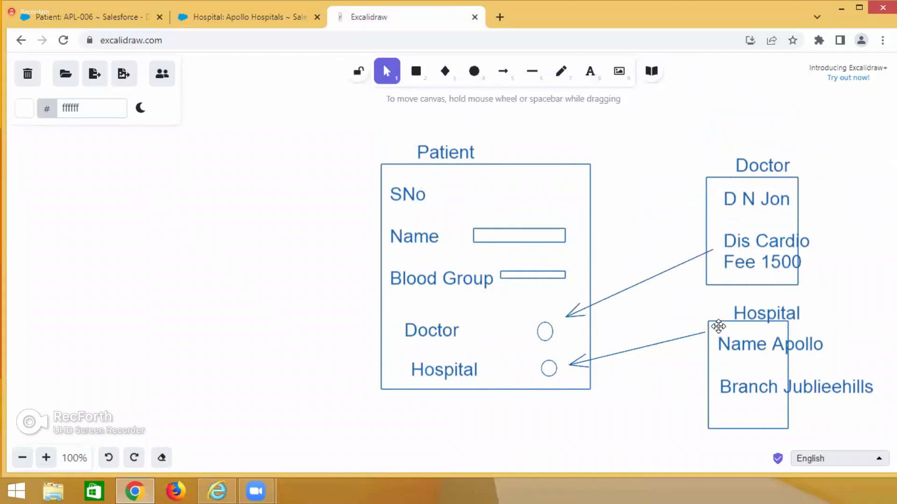
pyautogui.doubleClick(632, 345)
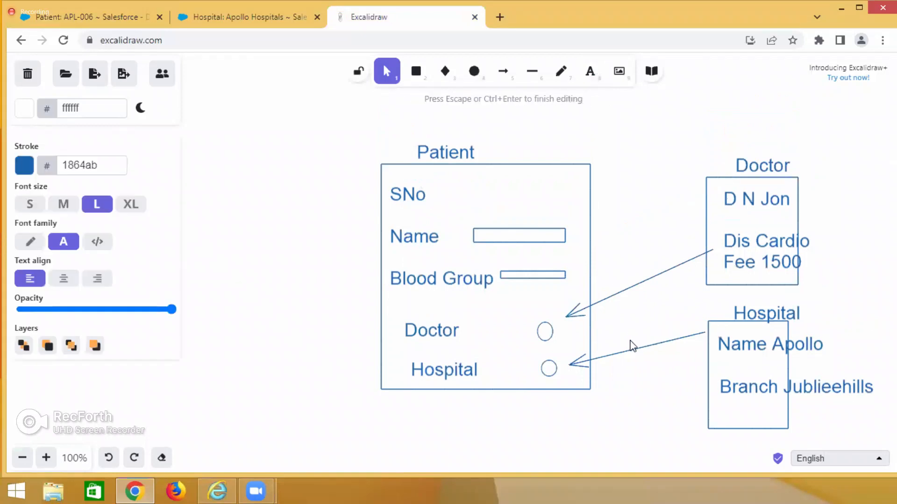
pyautogui.write('Lookup')
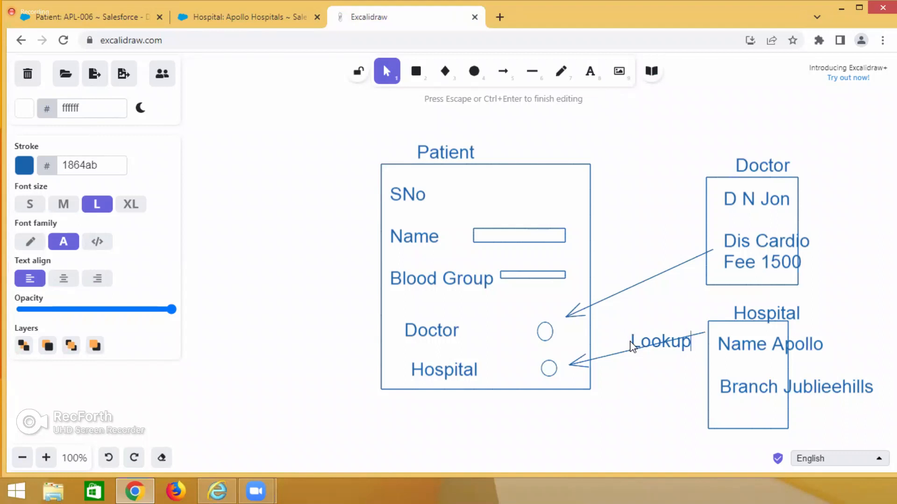
pyautogui.click(661, 192)
# Examine the earlier Relationships notes on Lookup and Master detail.
pyautogui.scroll(-15, 659, 192)
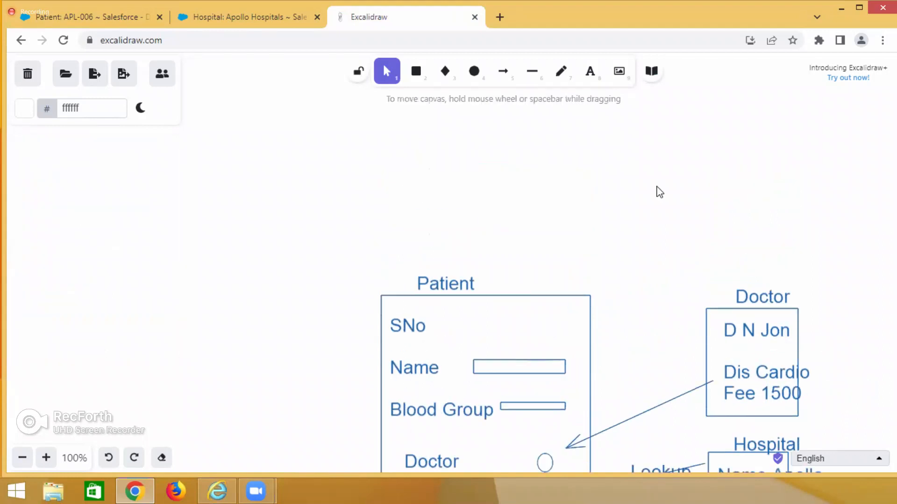
pyautogui.scroll(15, 654, 184)
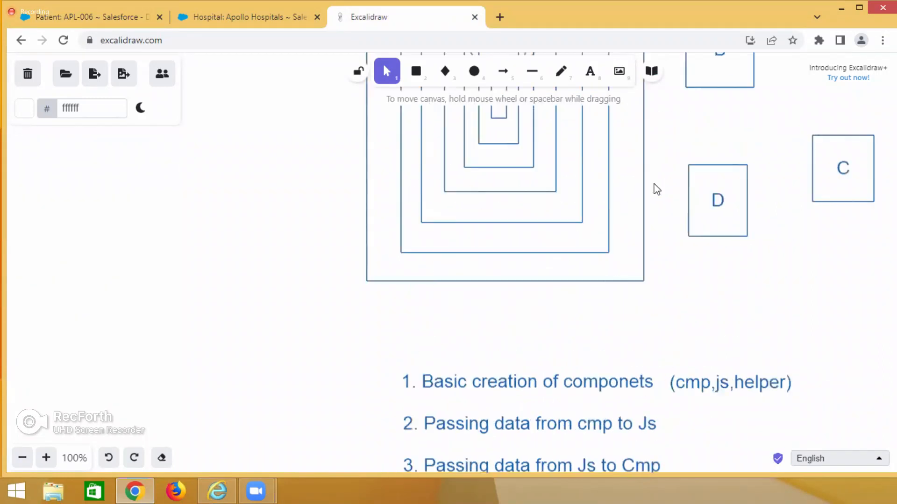
pyautogui.scroll(5, 654, 189)
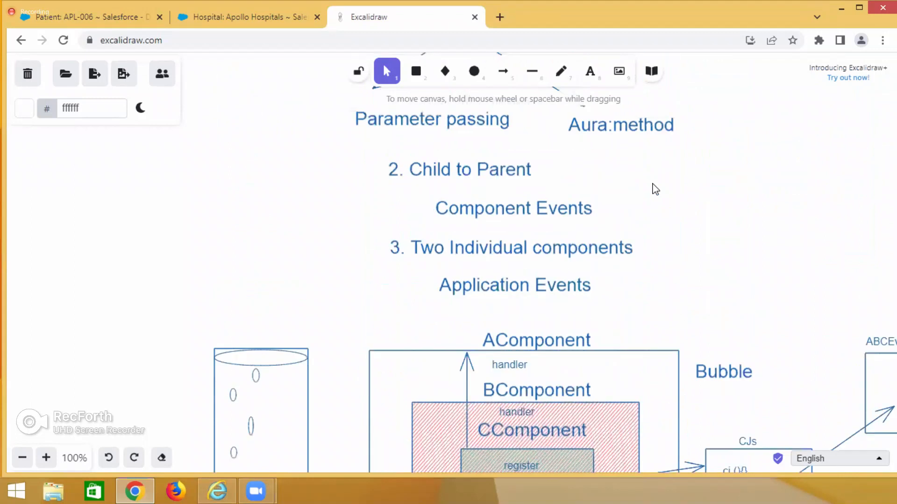
pyautogui.scroll(14, 654, 189)
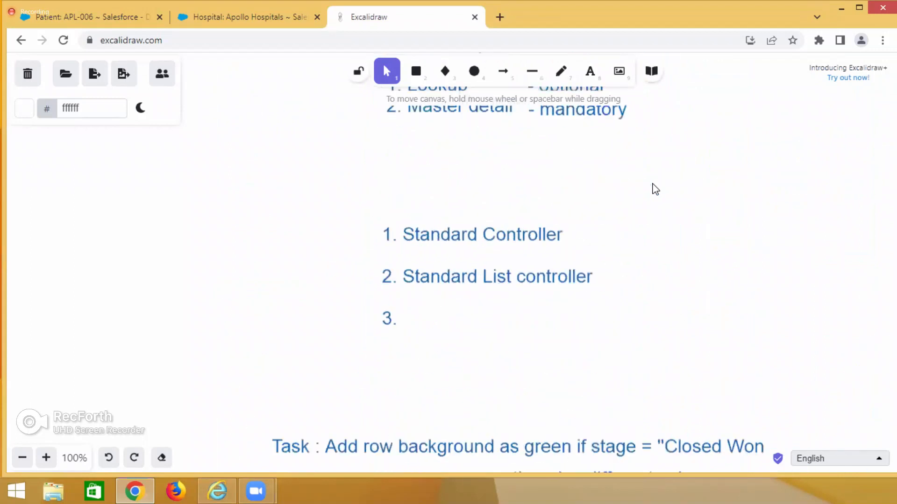
pyautogui.scroll(3, 655, 189)
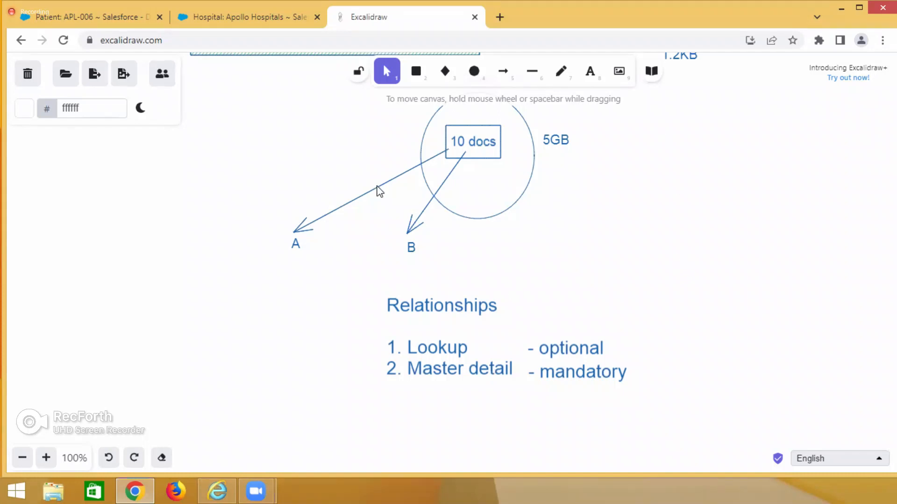
# Switch to the Salesforce hospital tab, open the first recent patient record from the Patients list and open it for editing.
pyautogui.click(220, 19)
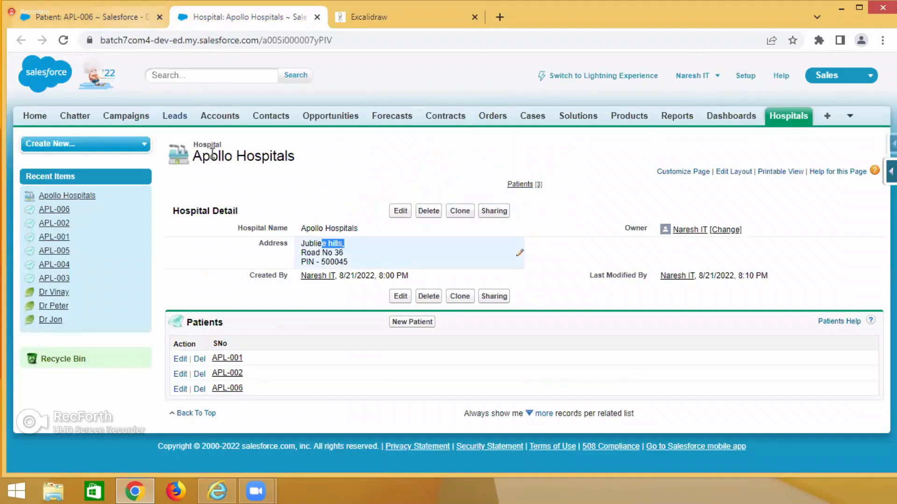
pyautogui.click(850, 117)
pyautogui.click(830, 150)
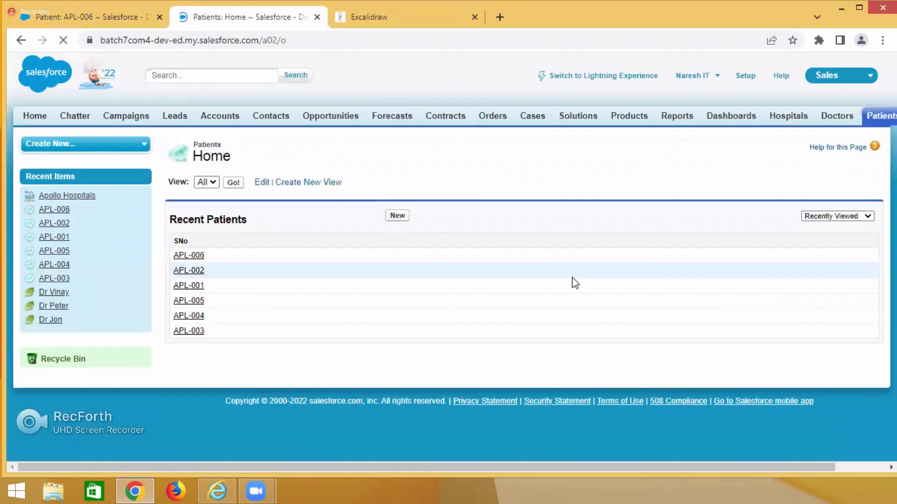
pyautogui.click(183, 256)
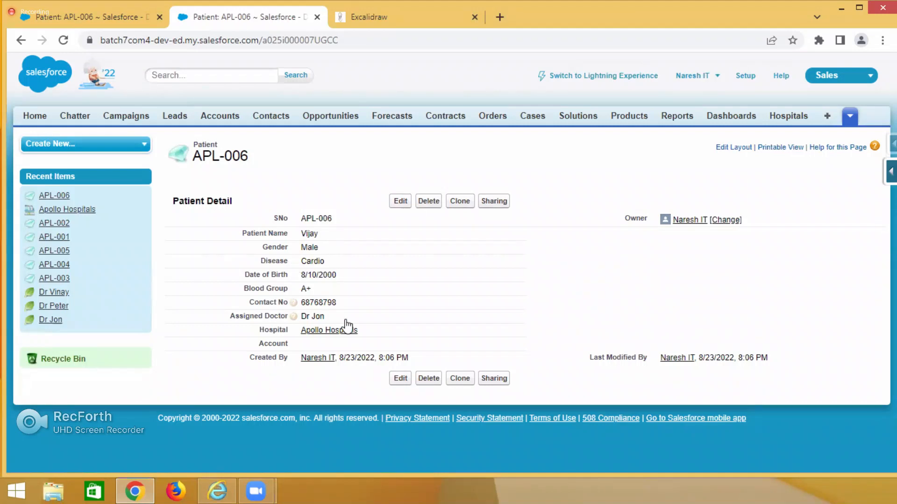
pyautogui.click(399, 202)
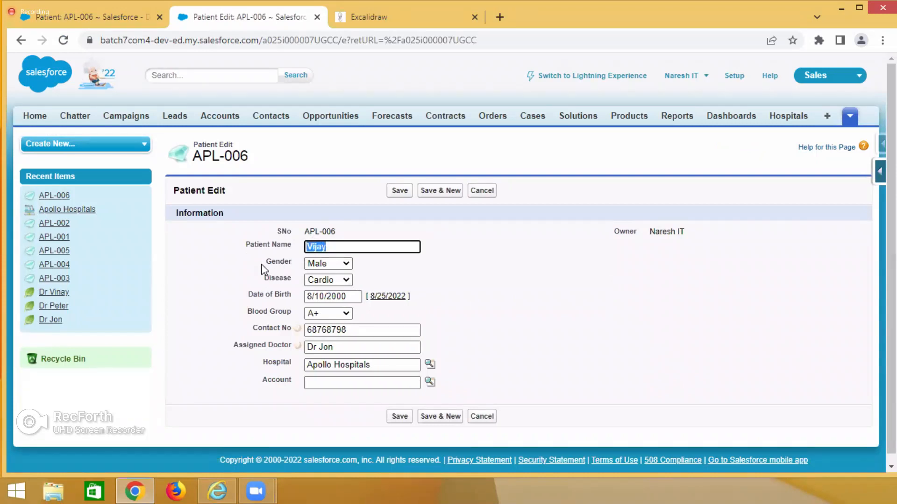
# Review the patient's fields from Gender to Hospital and save the record without altering any values.
pyautogui.doubleClick(275, 262)
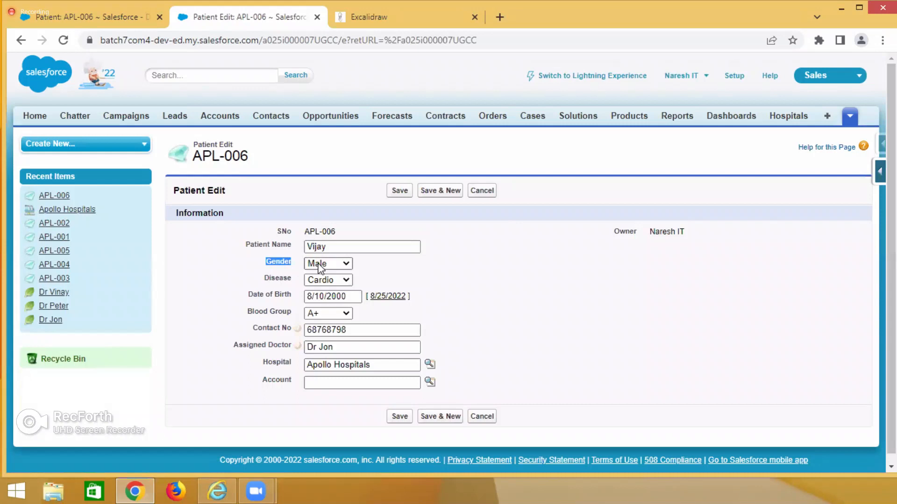
pyautogui.click(275, 285)
pyautogui.moveTo(249, 296); pyautogui.dragTo(295, 301)
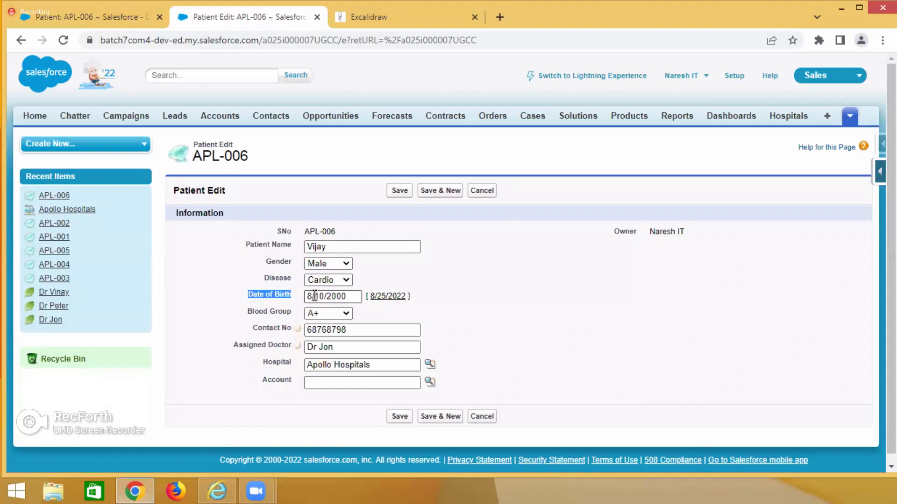
pyautogui.scroll(-1, 477, 363)
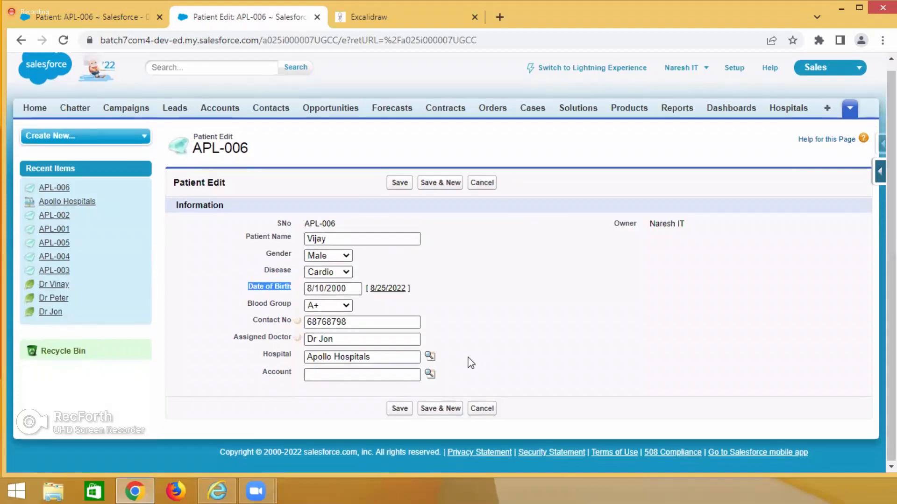
pyautogui.click(265, 360)
pyautogui.doubleClick(265, 360)
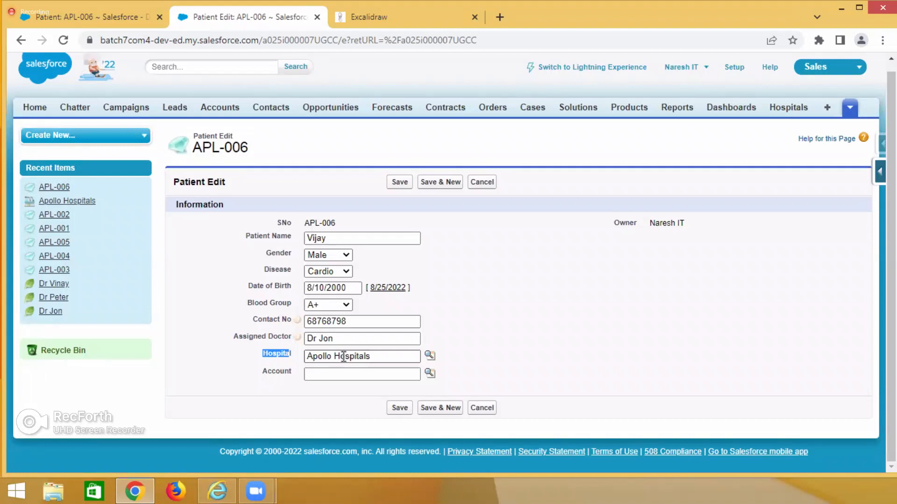
pyautogui.click(392, 186)
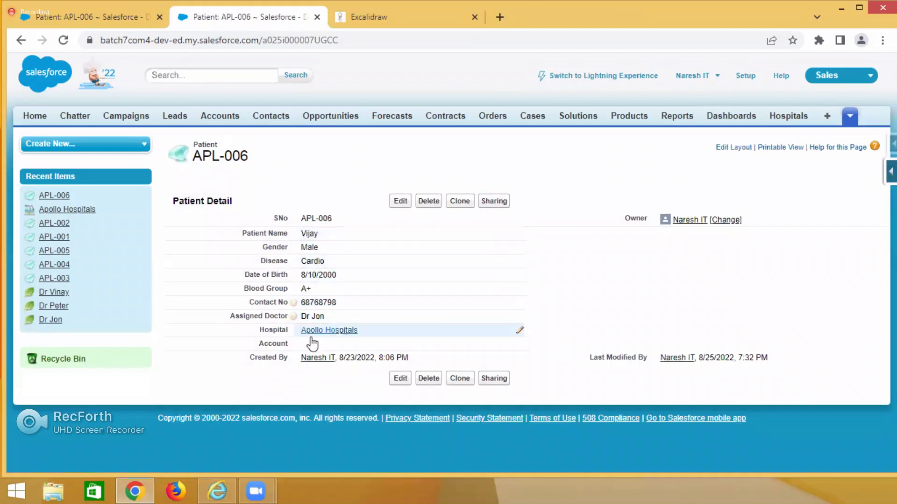
# Open the Apollo Hospitals record linked in the patient's Hospital field in a new tab and view it.
pyautogui.moveTo(320, 332)
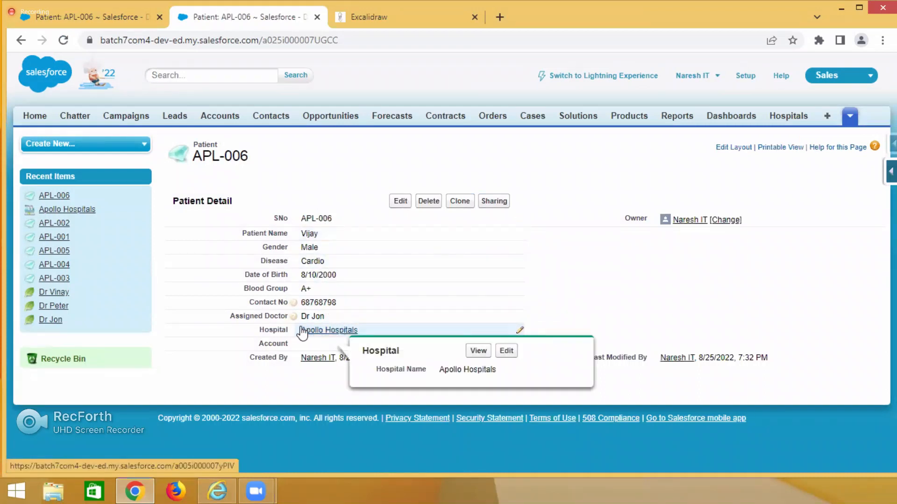
pyautogui.rightClick(330, 335)
pyautogui.click(360, 343)
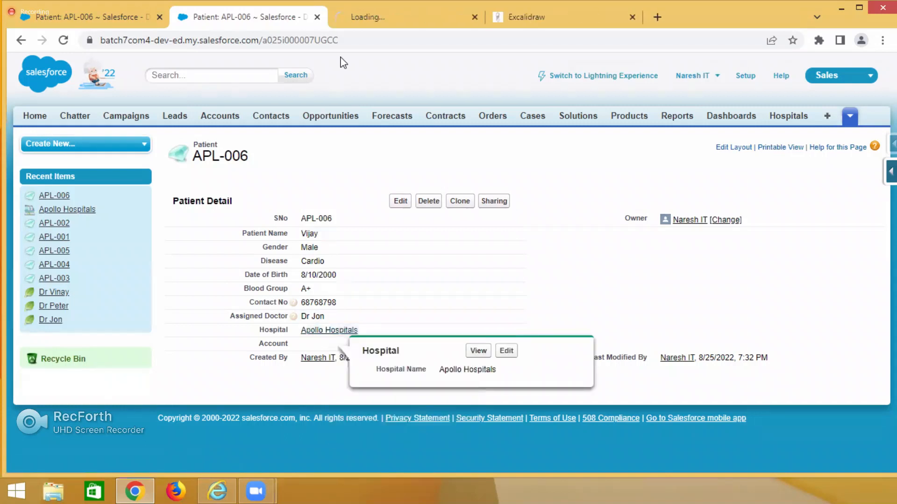
pyautogui.click(364, 17)
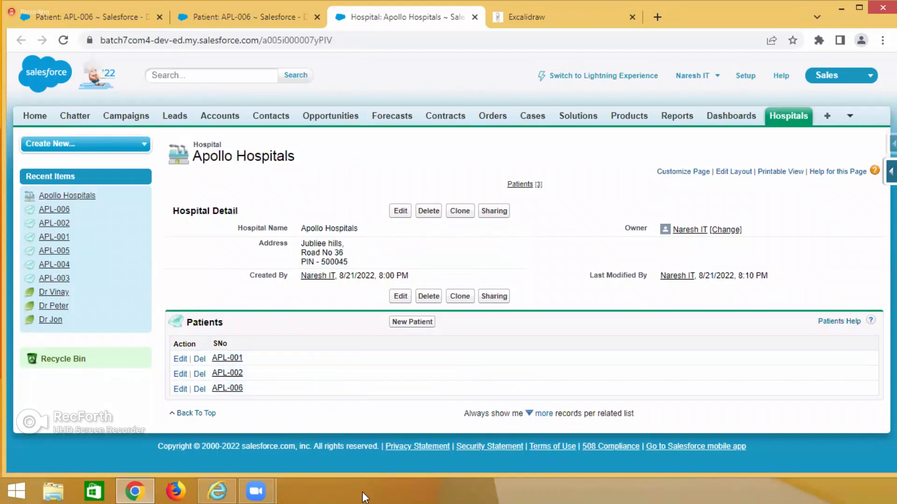
# Return to the patient record, highlight its Hospital lookup value, and check the Relationships notes in Excalidraw.
pyautogui.click(247, 14)
pyautogui.moveTo(329, 332)
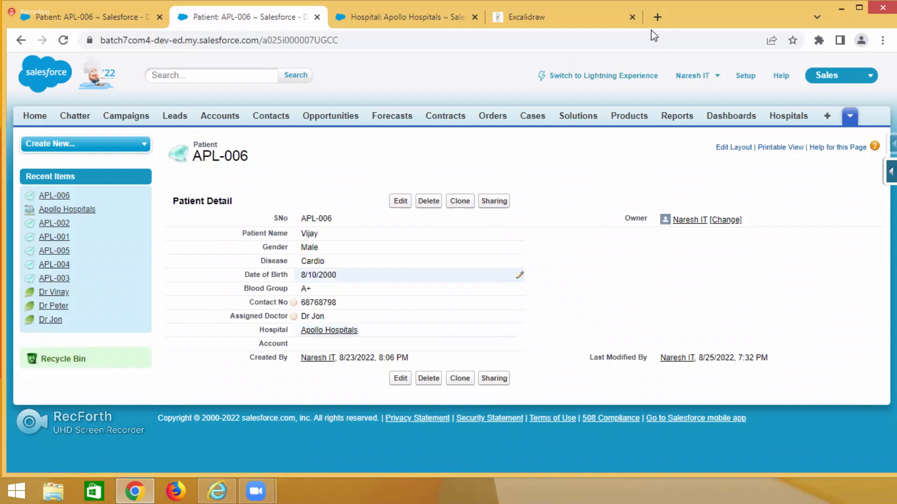
pyautogui.moveTo(258, 331); pyautogui.dragTo(383, 332)
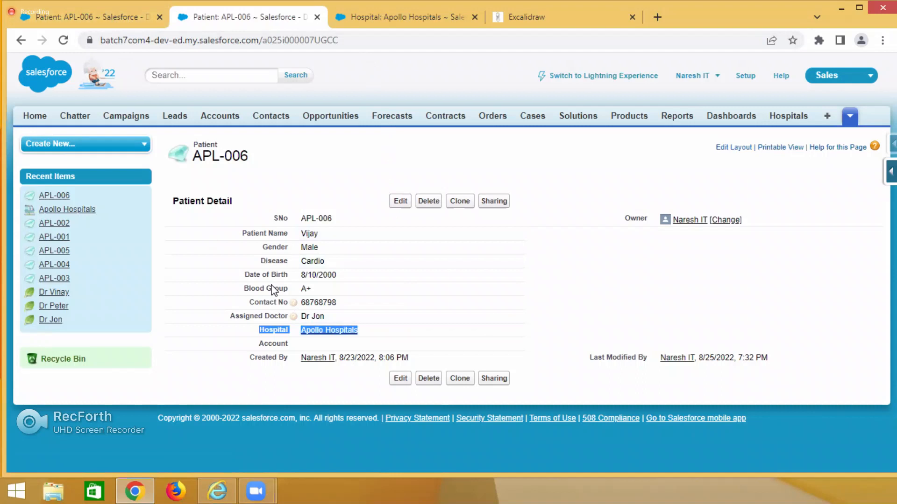
pyautogui.click(515, 20)
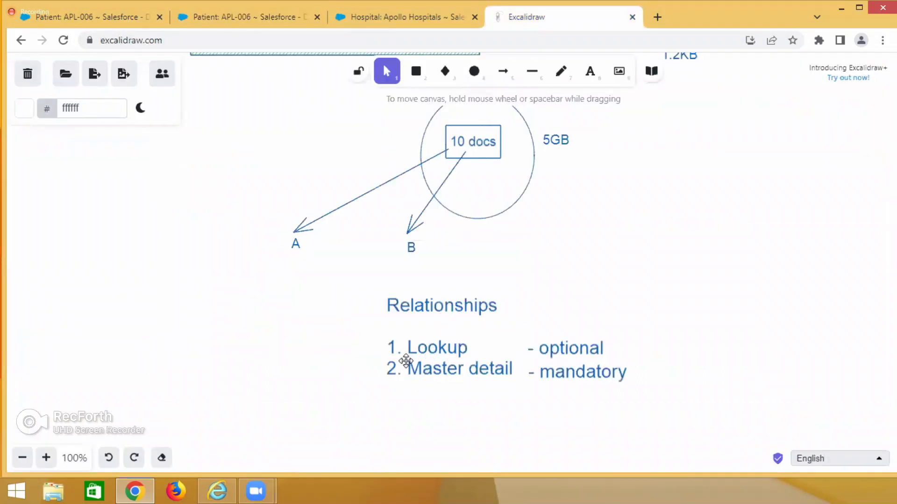
# Switch back to Salesforce, search Setup for "objects" and open the Custom Objects list.
pyautogui.click(116, 19)
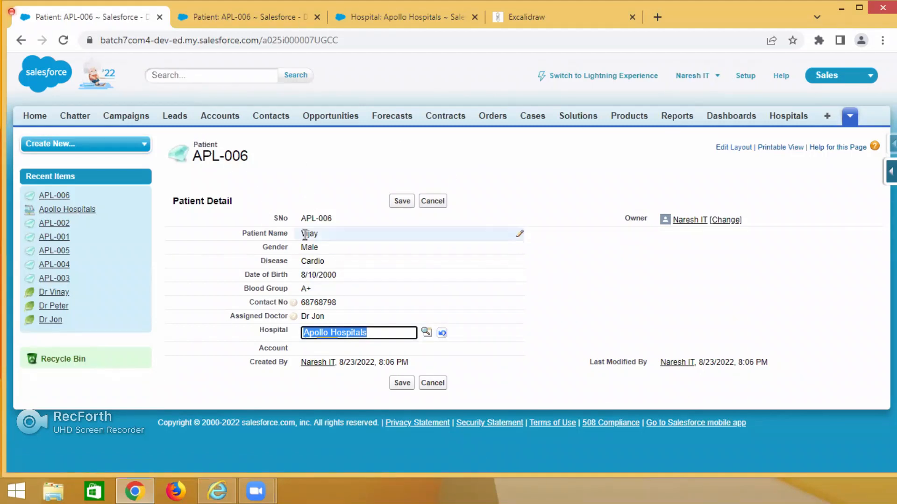
pyautogui.click(278, 19)
pyautogui.click(745, 76)
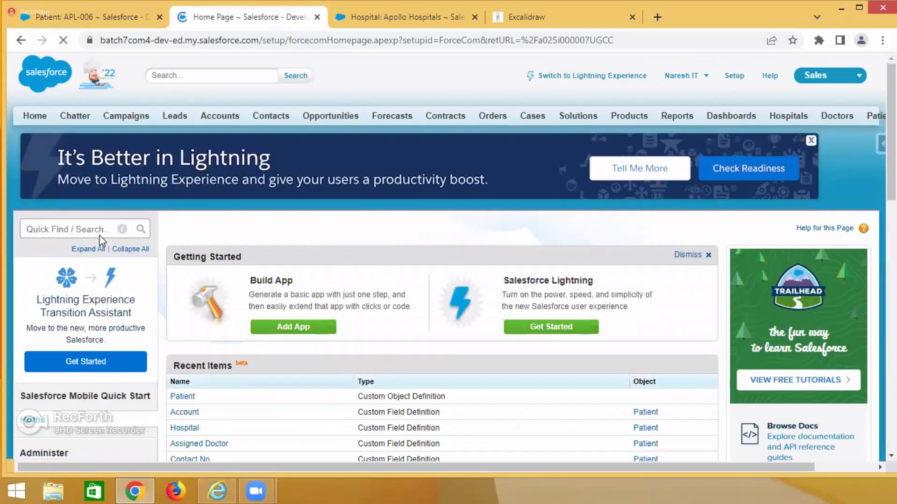
pyautogui.click(97, 229)
pyautogui.write('objects')
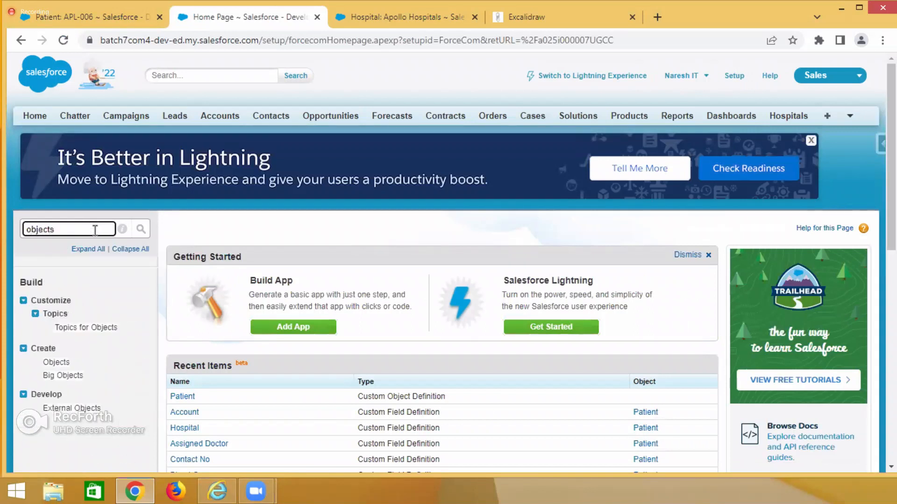
pyautogui.click(52, 363)
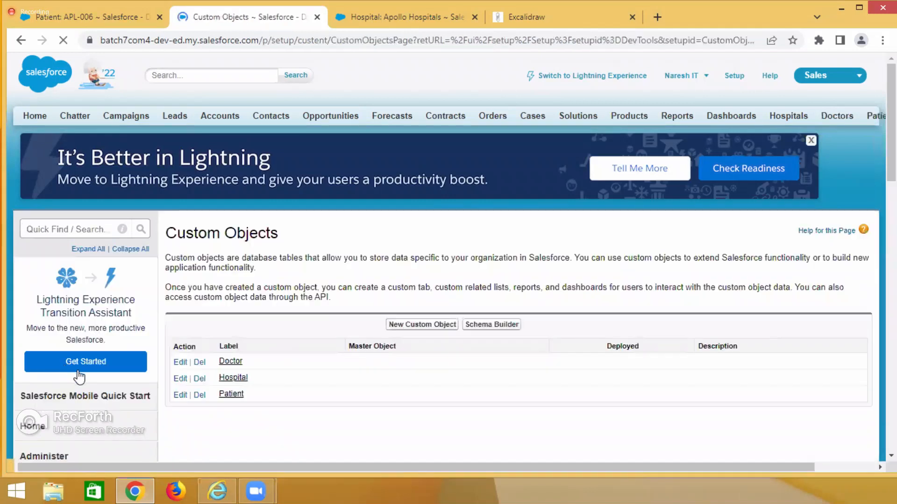
# Check the object name on the patient record, then open the Patient custom object and locate Hospital under Custom Fields & Relationships.
pyautogui.click(89, 17)
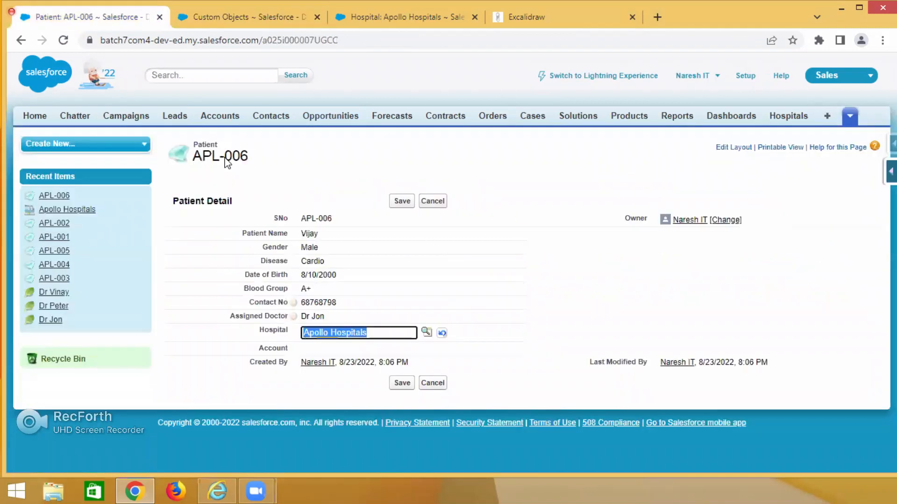
pyautogui.click(205, 141)
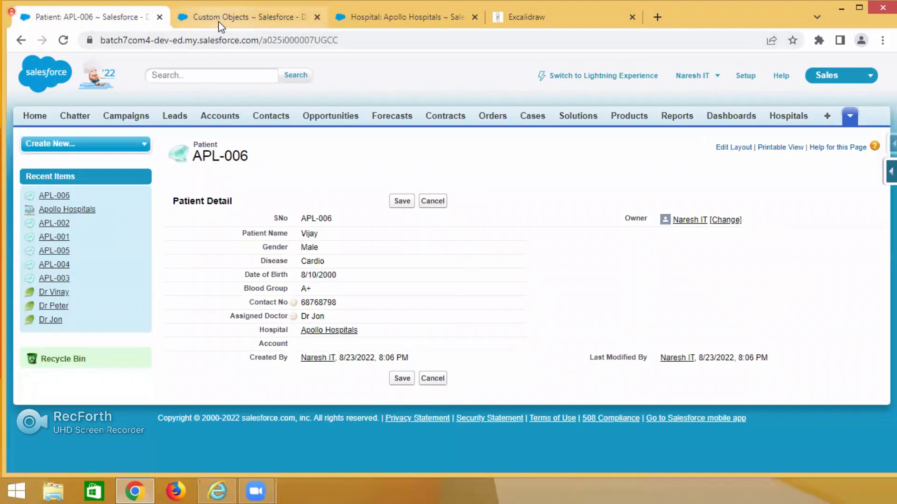
pyautogui.click(249, 18)
pyautogui.click(232, 396)
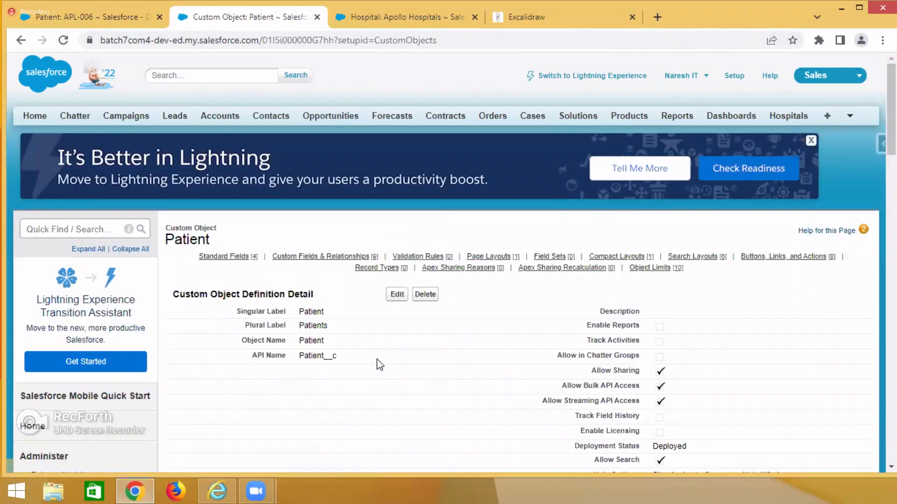
pyautogui.scroll(-4, 376, 358)
pyautogui.scroll(-3, 254, 200)
pyautogui.scroll(-3, 237, 266)
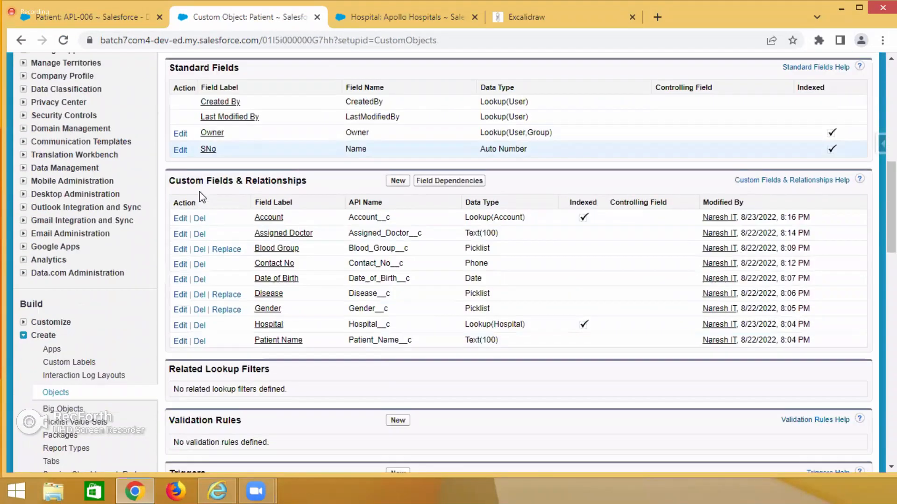
pyautogui.moveTo(171, 174); pyautogui.dragTo(262, 177)
pyautogui.doubleClick(261, 177)
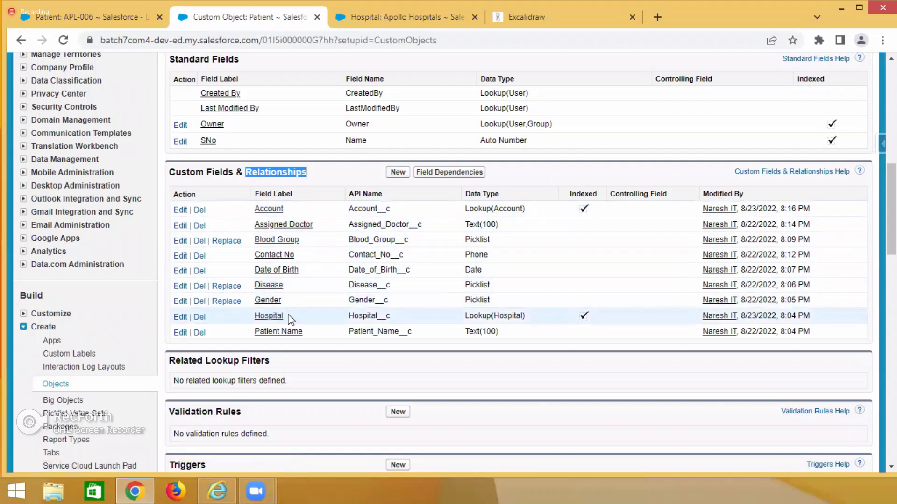
pyautogui.doubleClick(273, 315)
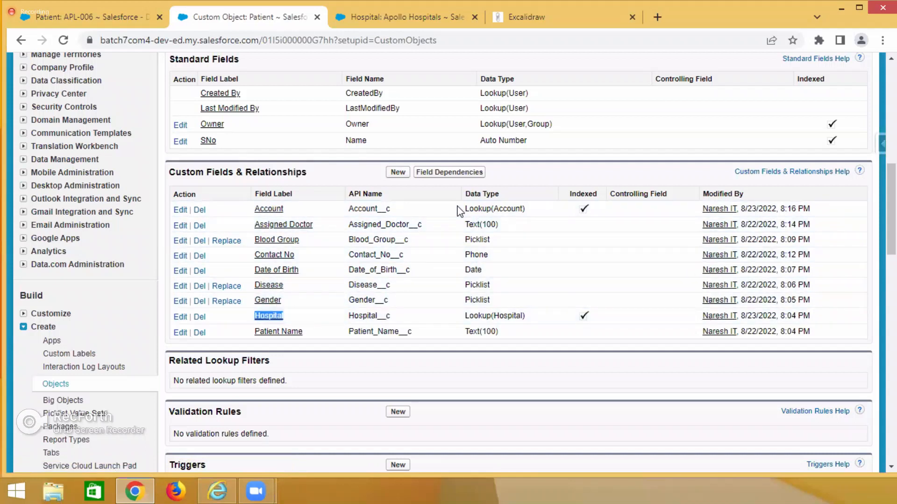
# Delete the Account lookup relationship from the Patient object's custom fields and confirm the deletion.
pyautogui.click(200, 210)
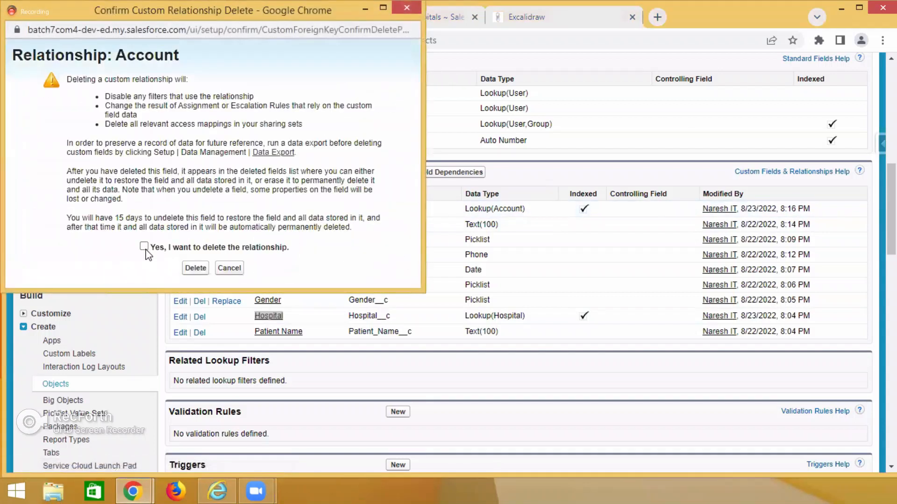
pyautogui.click(144, 246)
pyautogui.click(194, 268)
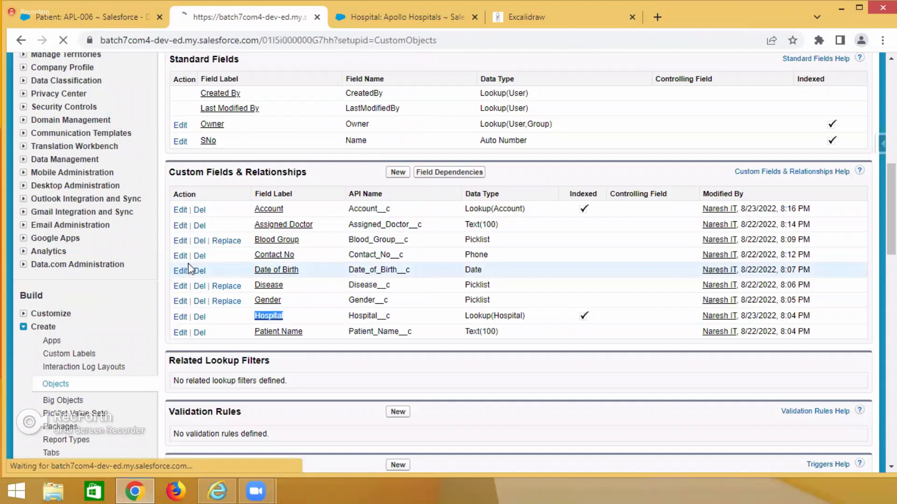
pyautogui.scroll(-5, 254, 287)
pyautogui.scroll(-4, 252, 293)
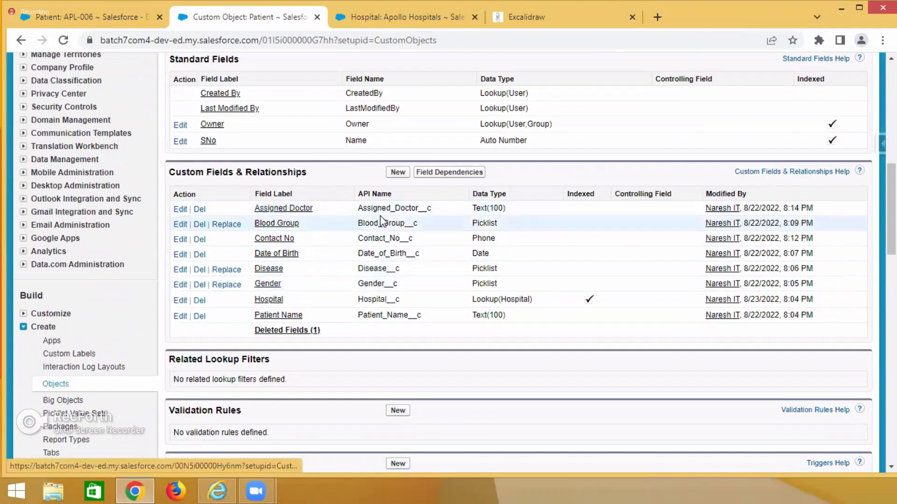
# Examine the data types of the Patient custom fields from Assigned Doctor down to the Hospital lookup.
pyautogui.doubleClick(490, 207)
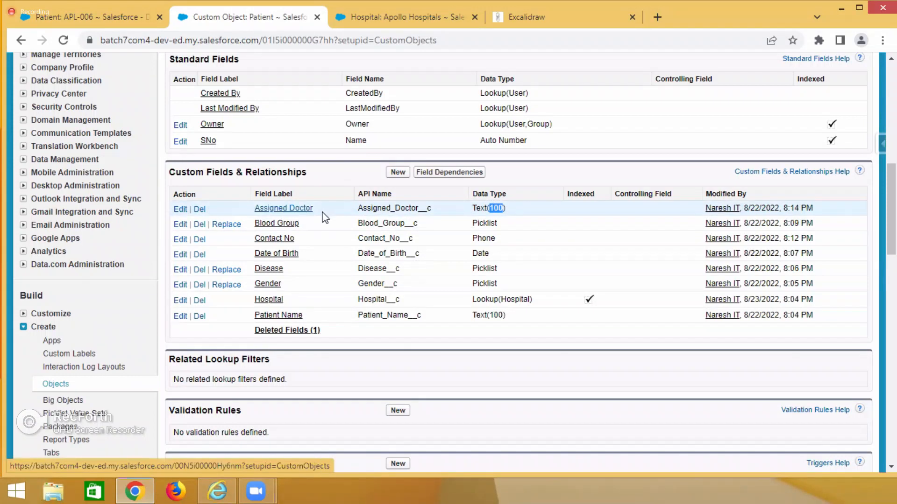
pyautogui.moveTo(304, 222); pyautogui.dragTo(270, 224)
pyautogui.click(479, 222)
pyautogui.doubleClick(479, 222)
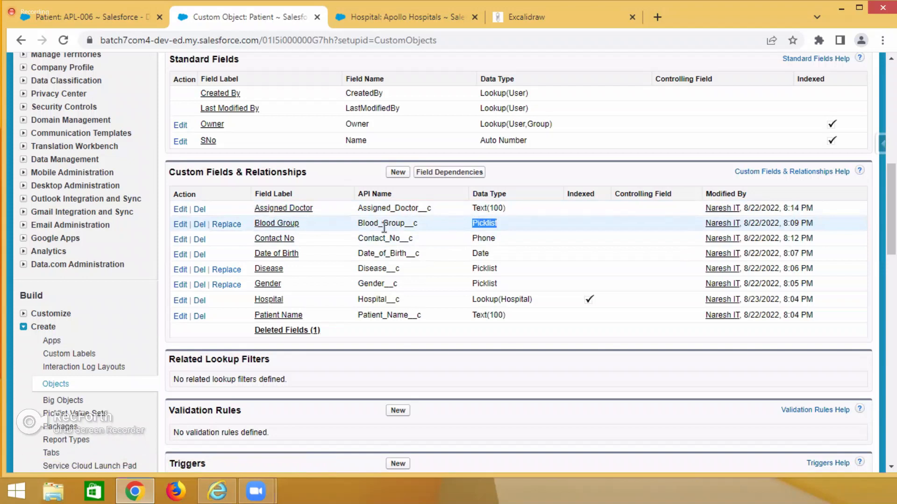
pyautogui.moveTo(301, 240); pyautogui.dragTo(257, 239)
pyautogui.doubleClick(481, 239)
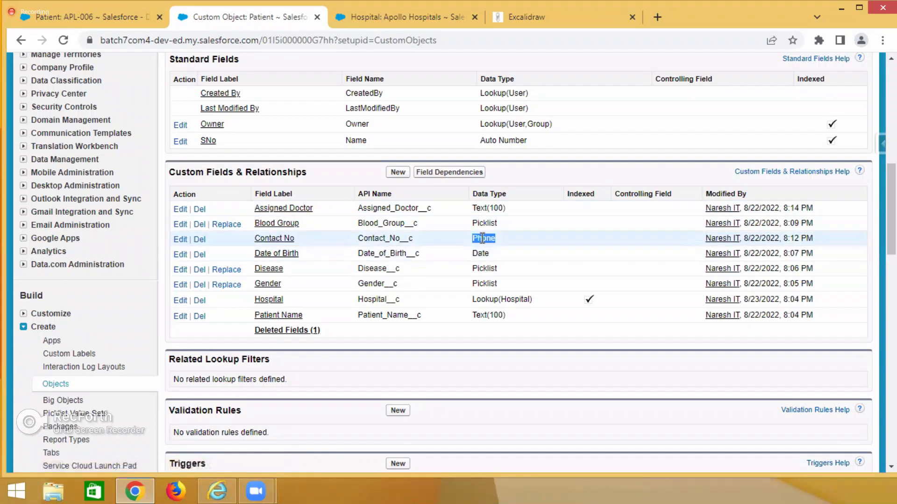
pyautogui.moveTo(309, 254); pyautogui.dragTo(248, 260)
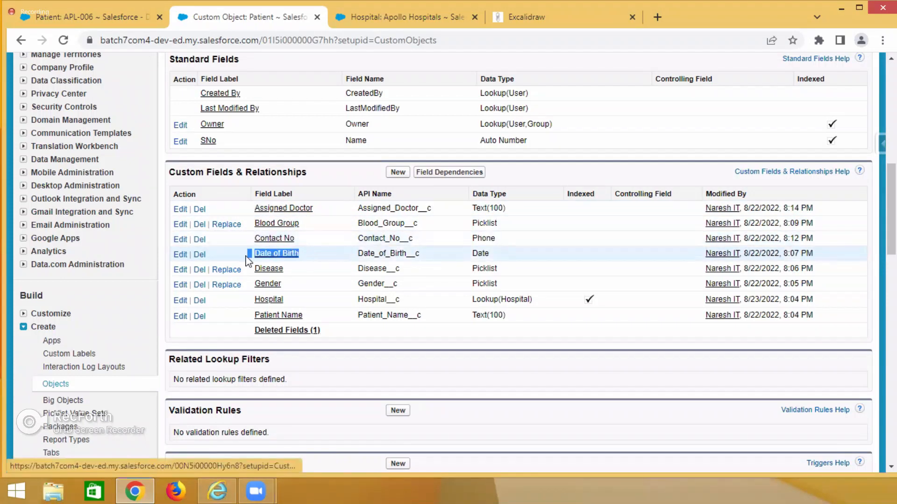
pyautogui.doubleClick(481, 254)
pyautogui.moveTo(299, 273); pyautogui.dragTo(253, 300)
pyautogui.doubleClick(484, 268)
pyautogui.doubleClick(484, 284)
pyautogui.doubleClick(488, 299)
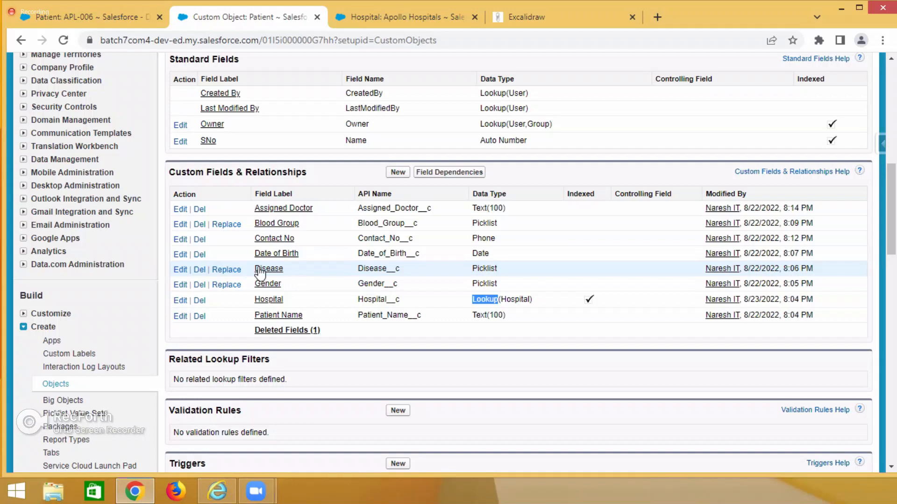
# Return to the patient record, open the Patients home page and expand its Force.com quick access options.
pyautogui.click(111, 17)
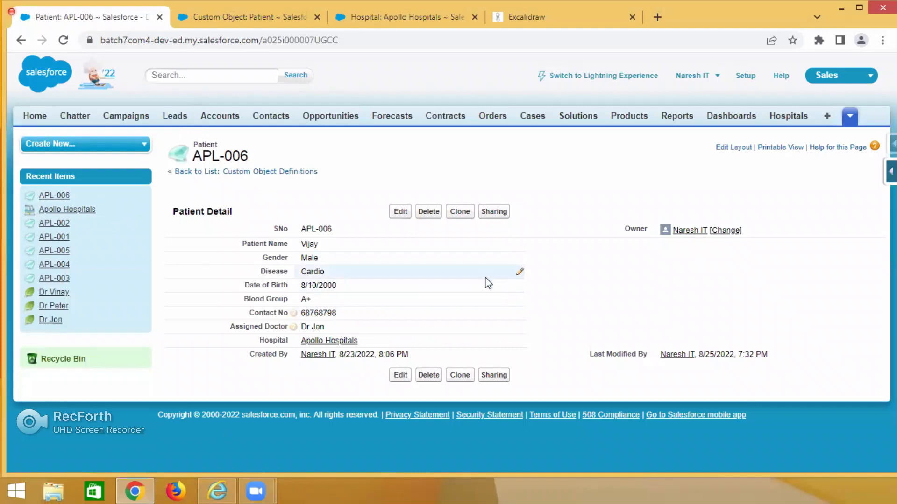
pyautogui.click(849, 116)
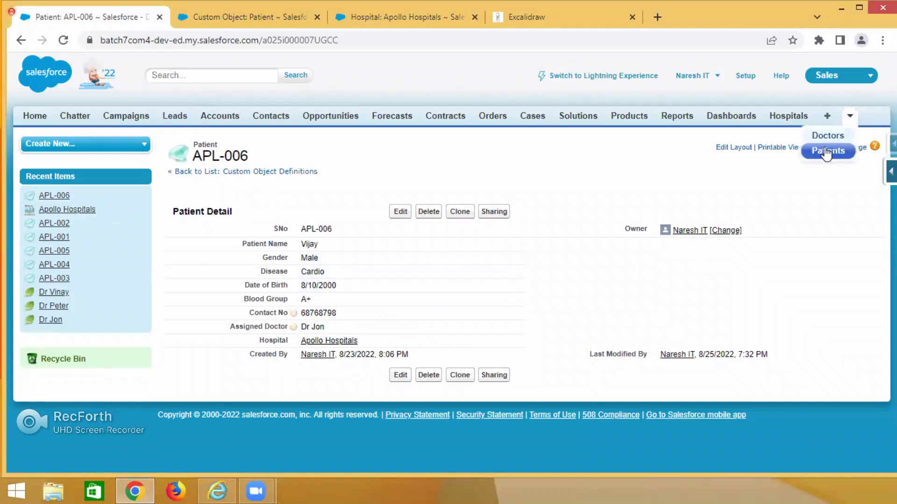
pyautogui.click(826, 156)
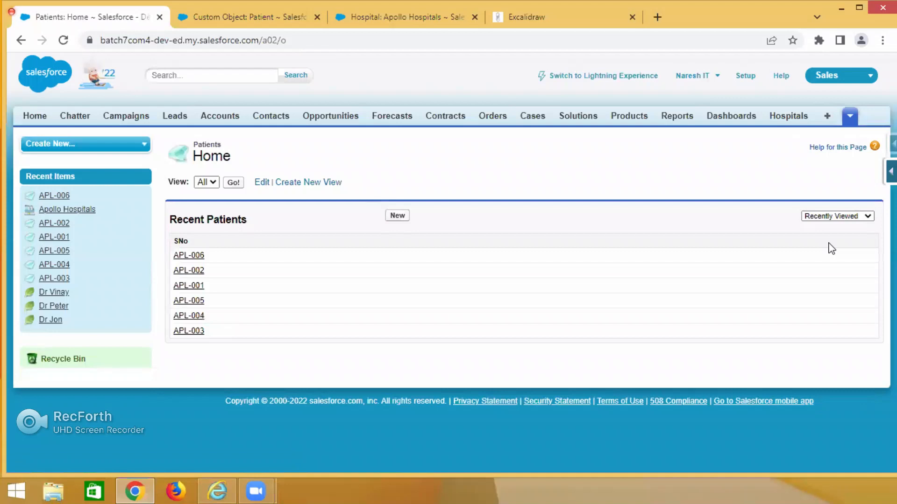
pyautogui.click(850, 117)
pyautogui.click(828, 152)
pyautogui.click(893, 148)
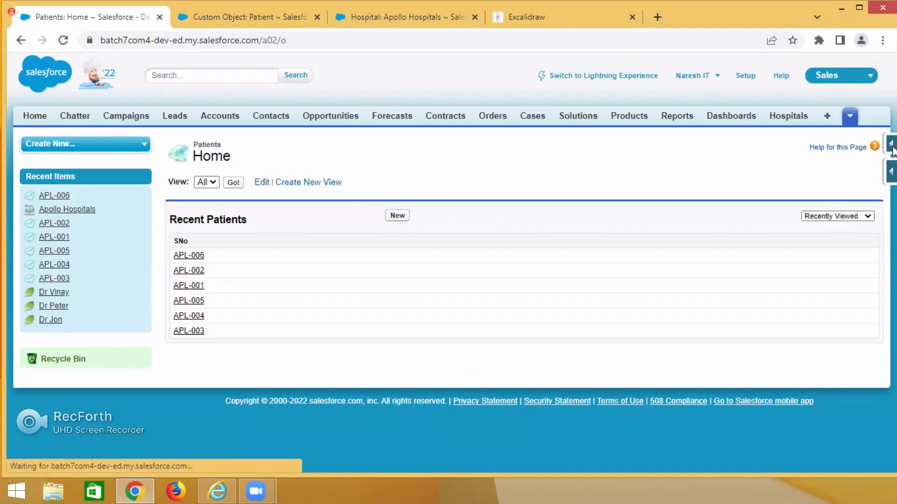
pyautogui.click(892, 147)
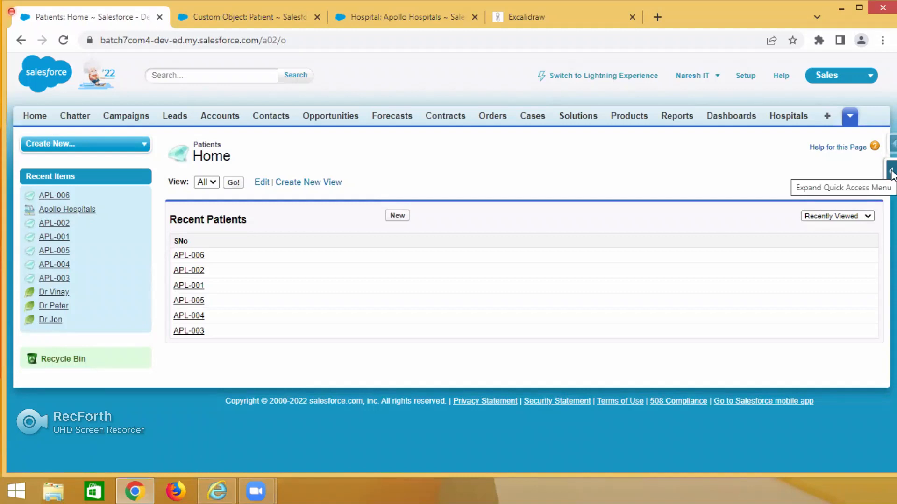
pyautogui.click(892, 174)
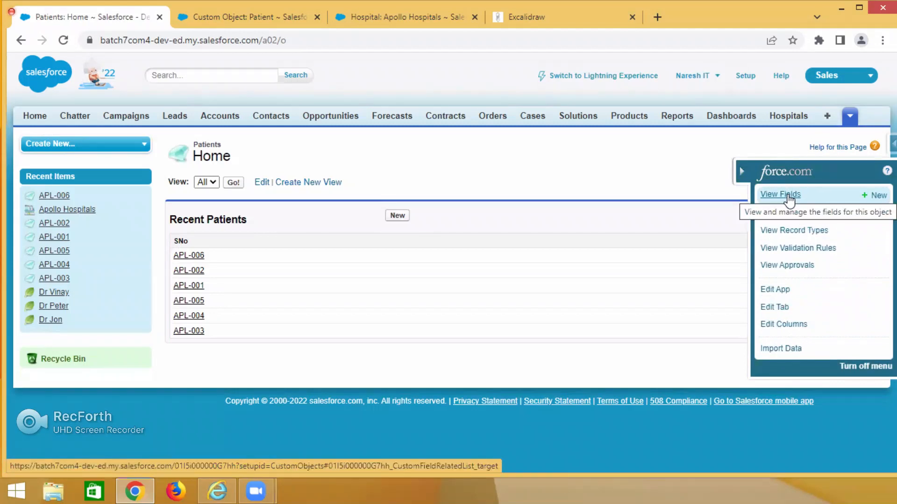
# View the Patient object's fields from the Patients home page and compare them with the Patient object page already open.
pyautogui.click(789, 198)
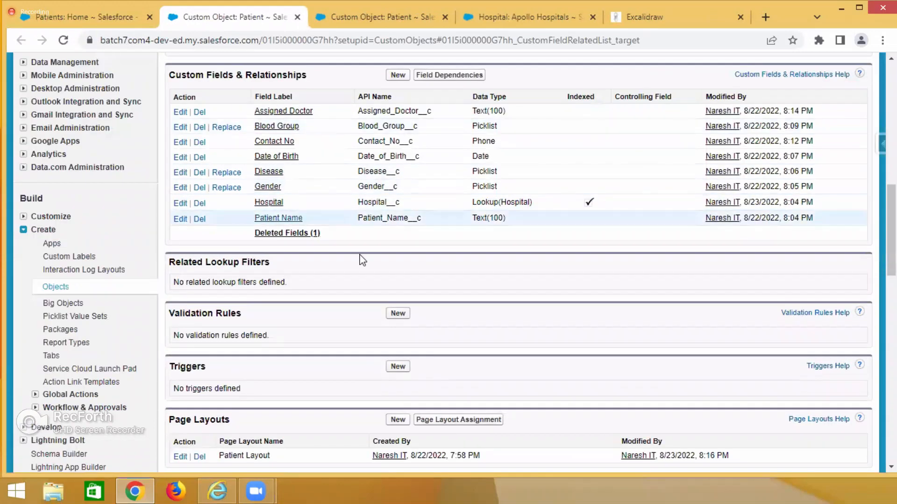
pyautogui.click(115, 18)
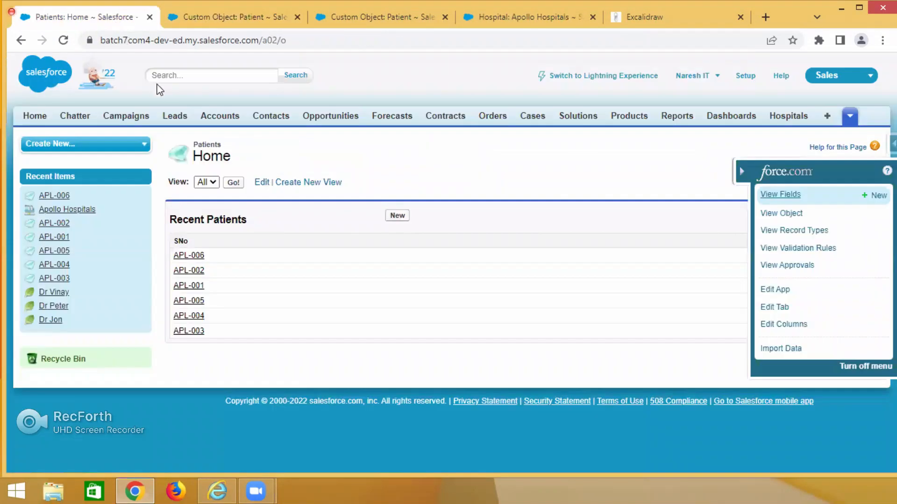
pyautogui.click(360, 14)
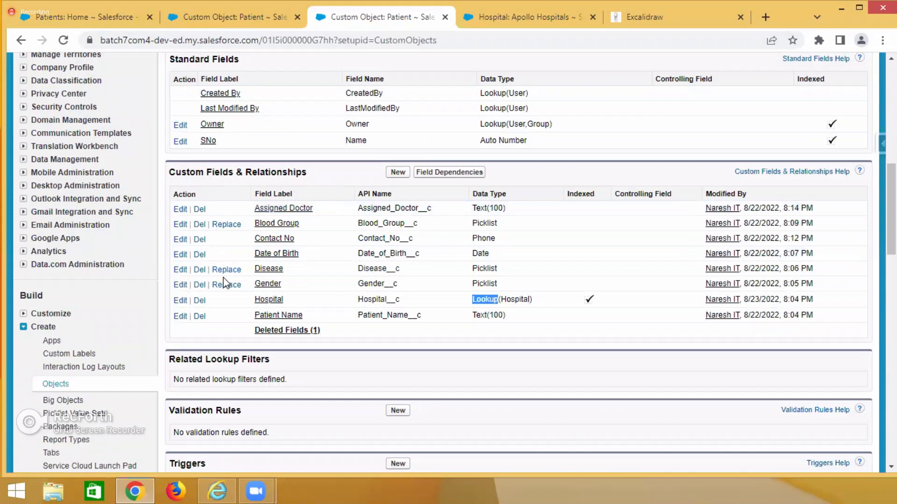
pyautogui.click(217, 18)
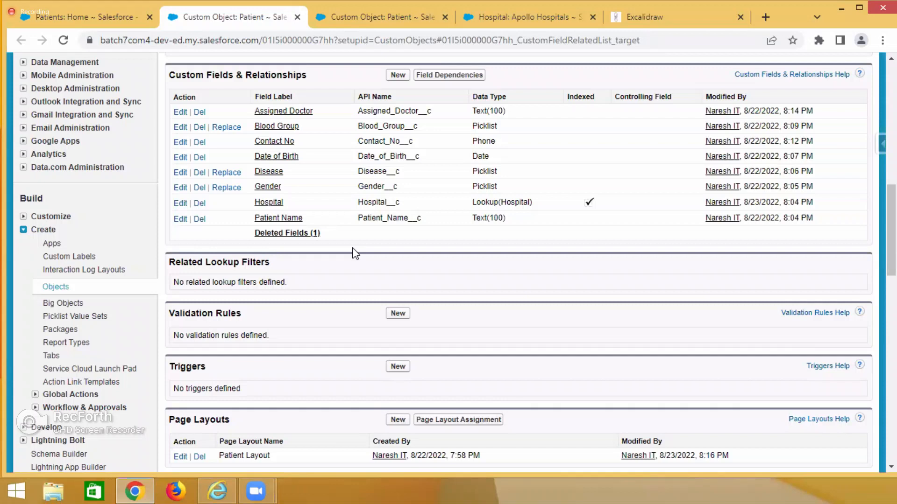
pyautogui.click(107, 16)
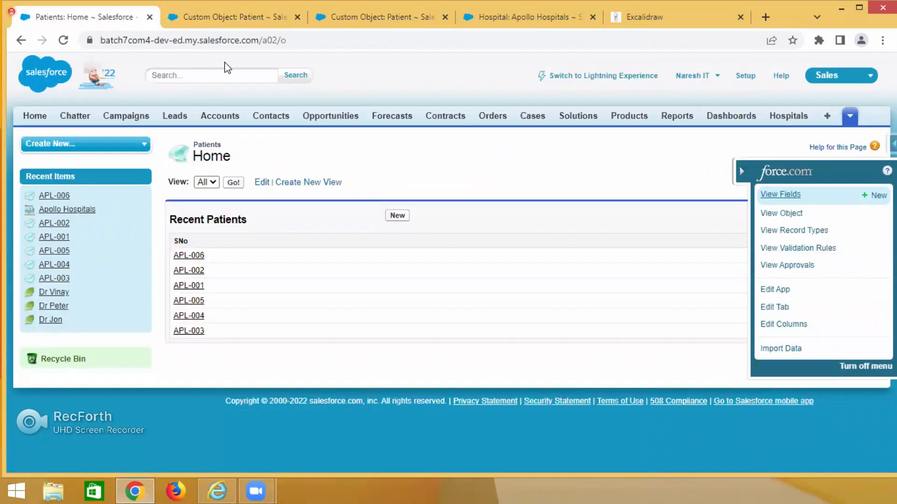
# Visit the Accounts, Hospitals and Doctors home pages and view the Doctor object's custom fields and relationships.
pyautogui.click(220, 120)
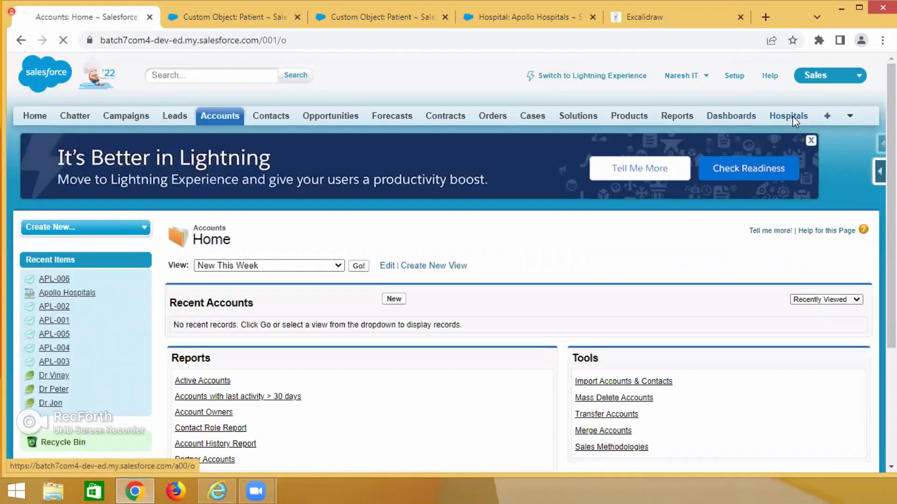
pyautogui.click(792, 116)
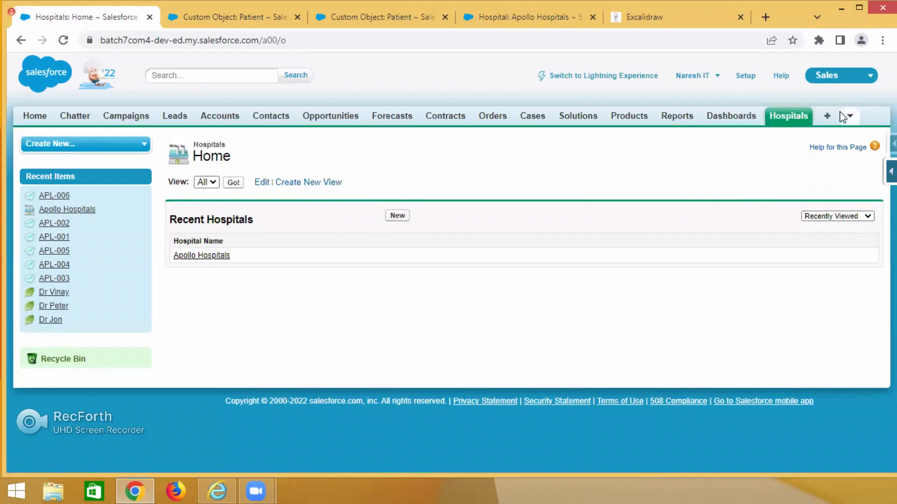
pyautogui.click(849, 123)
pyautogui.click(836, 137)
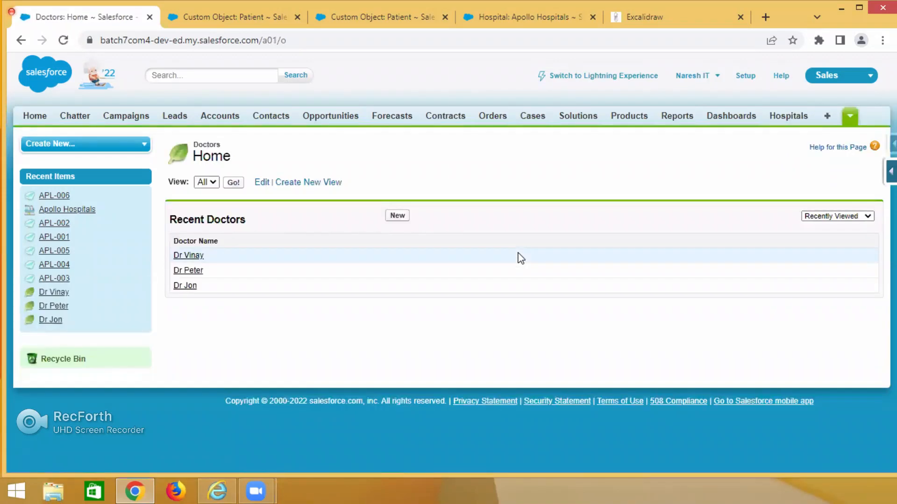
pyautogui.click(892, 172)
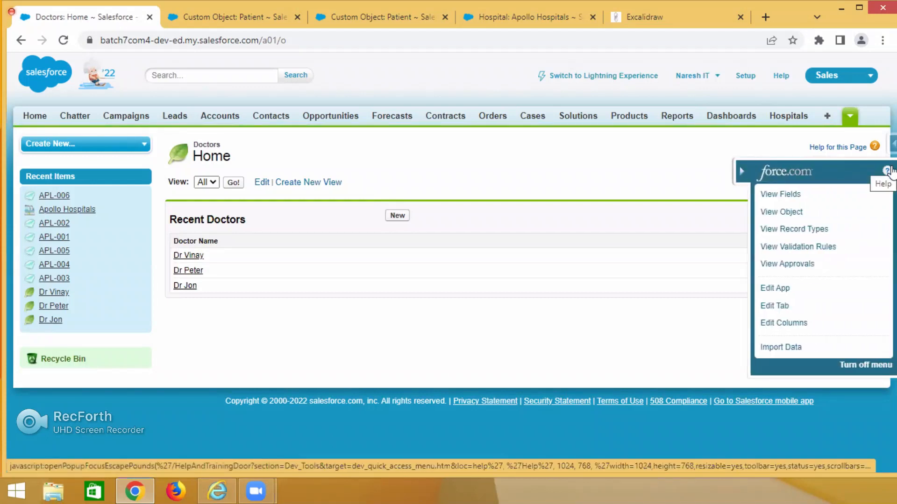
pyautogui.click(786, 196)
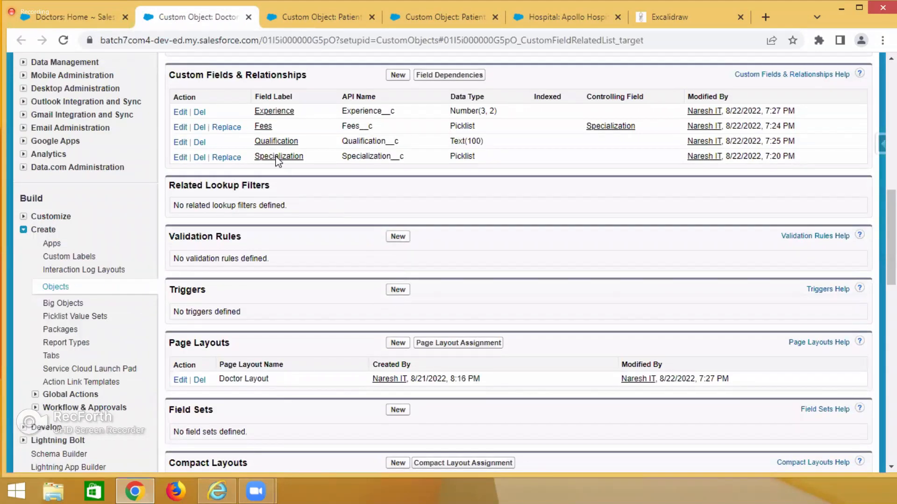
pyautogui.moveTo(168, 75); pyautogui.dragTo(303, 76)
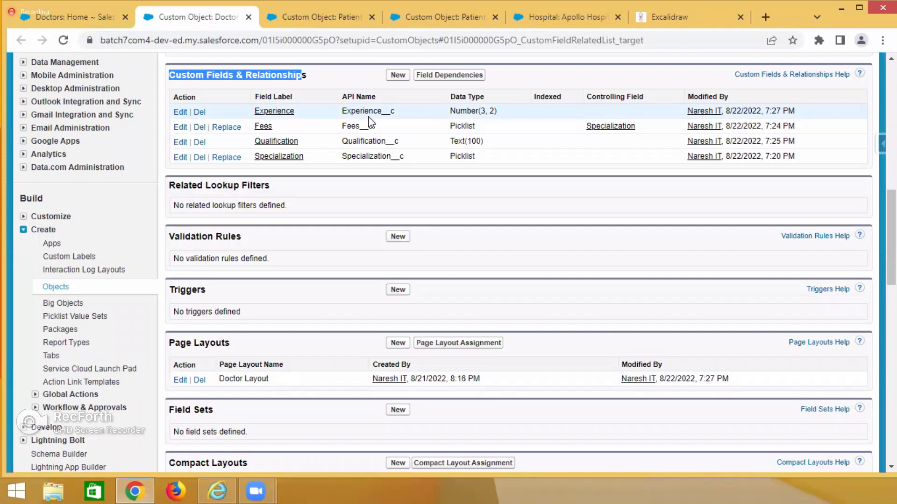
# Close the Doctor object page, both Patient object pages and the Apollo Hospitals record, keeping the Doctors home page and Excalidraw open.
pyautogui.click(248, 17)
pyautogui.click(247, 18)
pyautogui.click(248, 18)
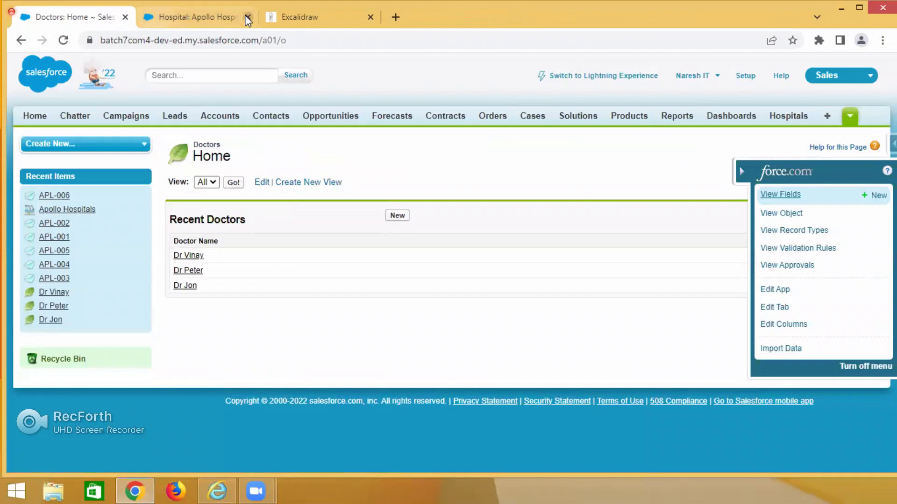
pyautogui.click(248, 18)
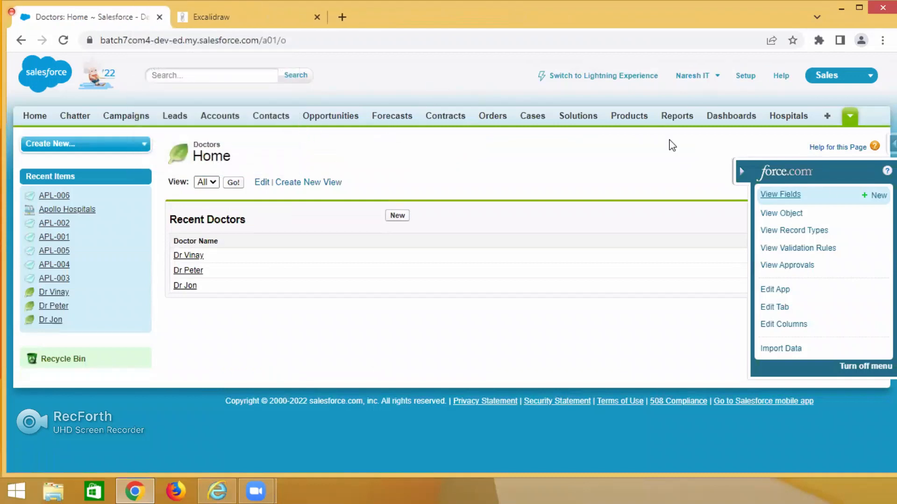
# From the Patients home page, open the Patient object's custom fields and start creating a new custom field.
pyautogui.click(850, 116)
pyautogui.click(834, 150)
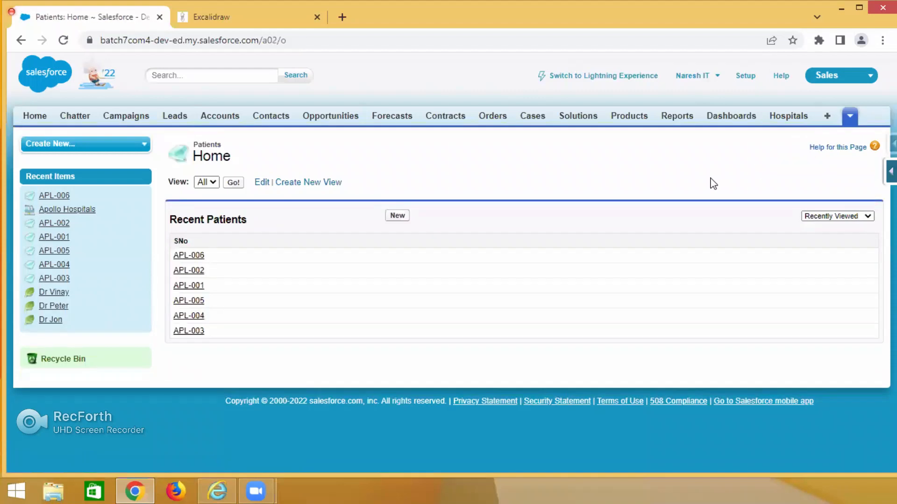
pyautogui.click(890, 176)
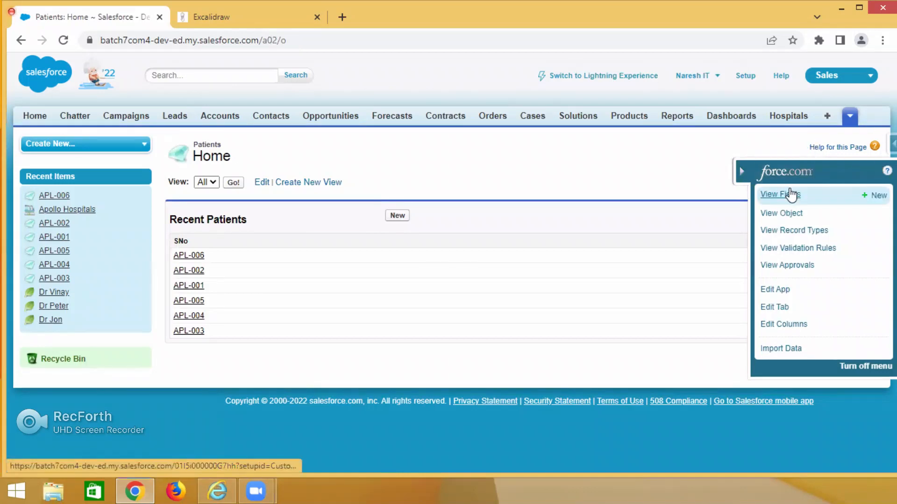
pyautogui.click(790, 194)
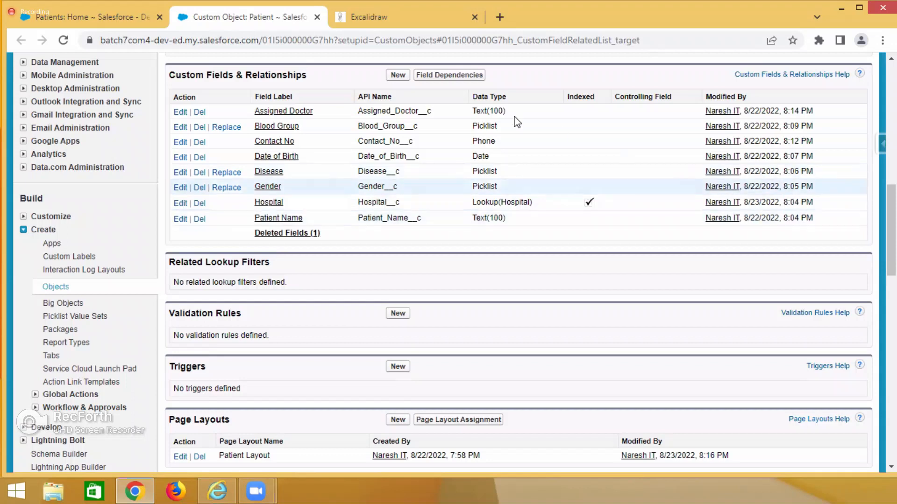
pyautogui.click(398, 75)
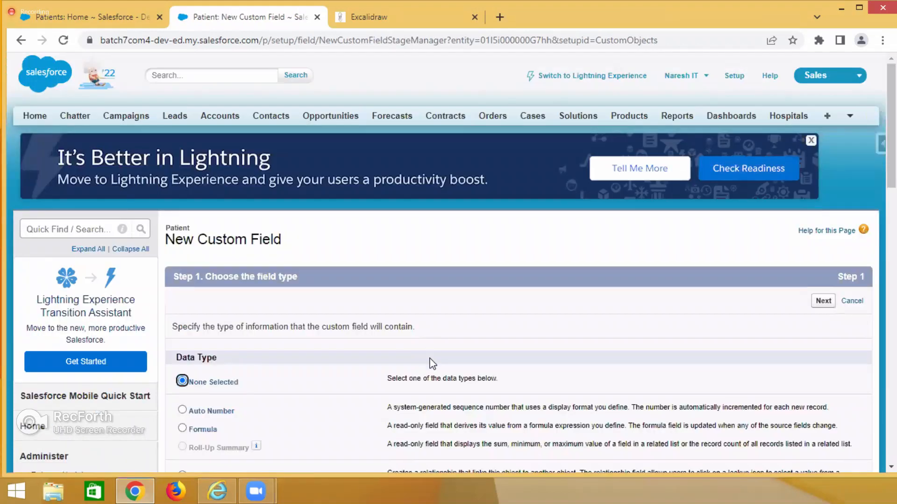
# Examine the data types offered for the new Patient field, including Auto Number, Roll-Up Summary and the relationship types.
pyautogui.scroll(-8, 432, 363)
pyautogui.scroll(-6, 431, 359)
pyautogui.scroll(9, 430, 358)
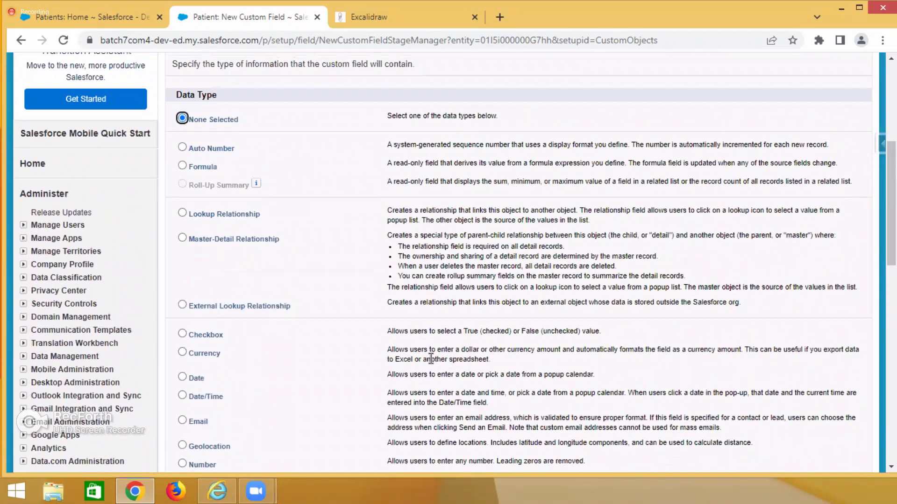
pyautogui.scroll(3, 430, 358)
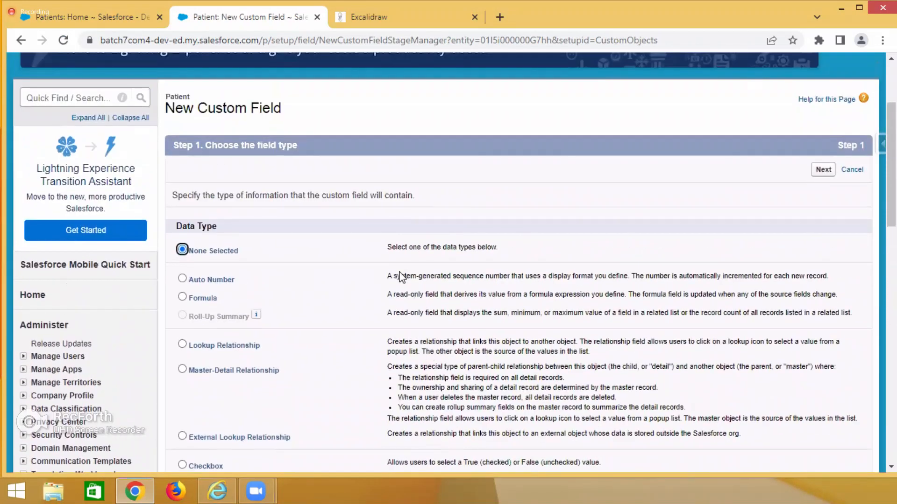
pyautogui.moveTo(199, 280); pyautogui.dragTo(244, 288)
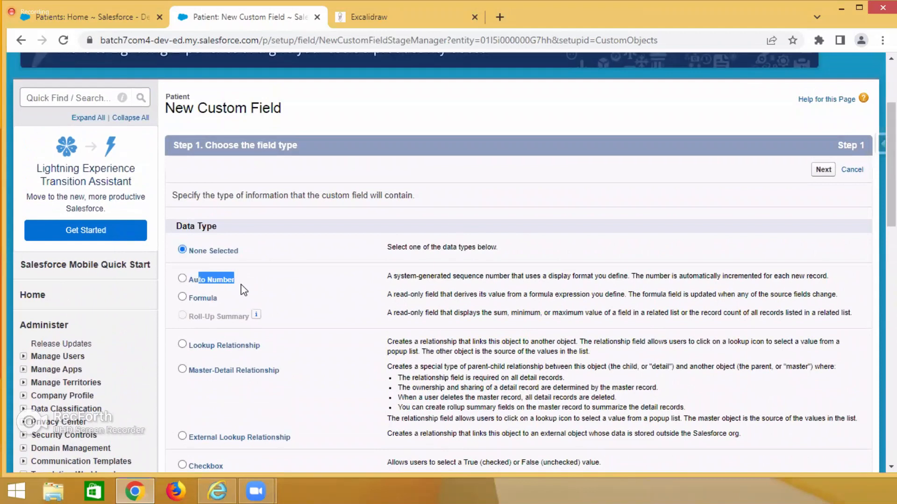
pyautogui.scroll(-1, 318, 306)
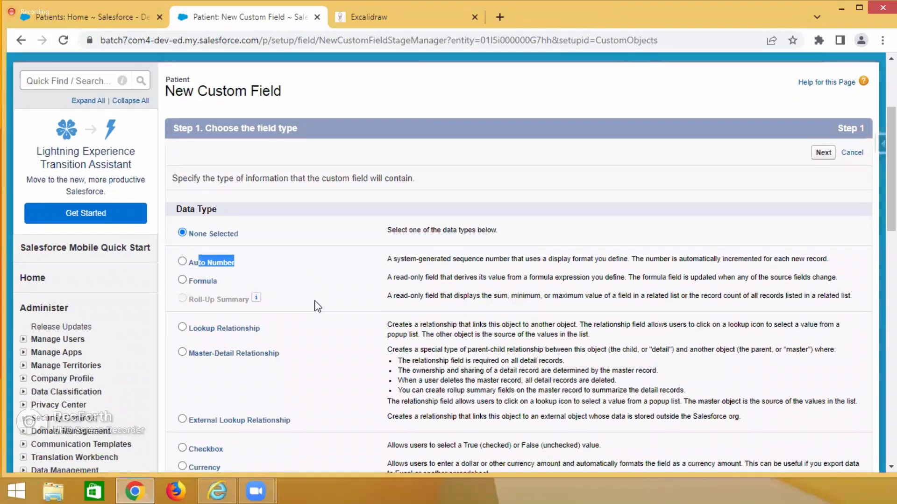
pyautogui.scroll(-2, 318, 306)
pyautogui.moveTo(189, 185); pyautogui.dragTo(256, 183)
pyautogui.click(206, 128)
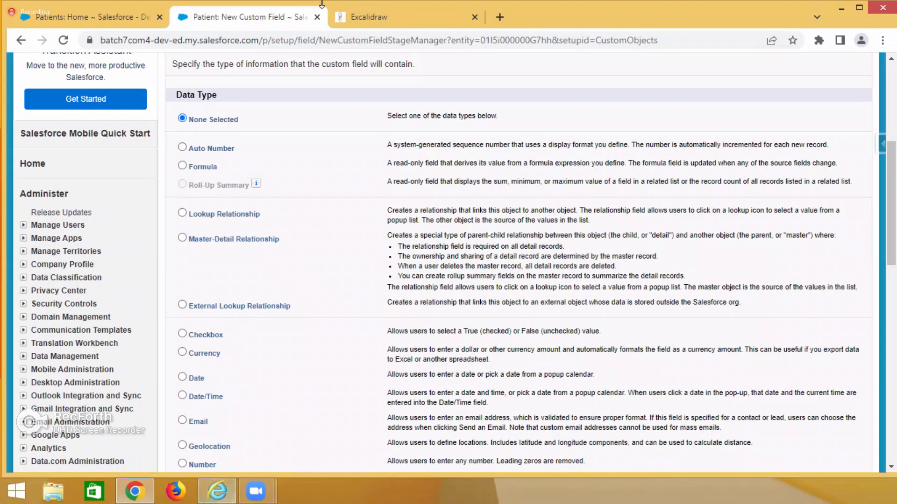
pyautogui.moveTo(191, 192); pyautogui.dragTo(252, 193)
pyautogui.click(294, 192)
pyautogui.scroll(3, 299, 192)
pyautogui.scroll(3, 305, 146)
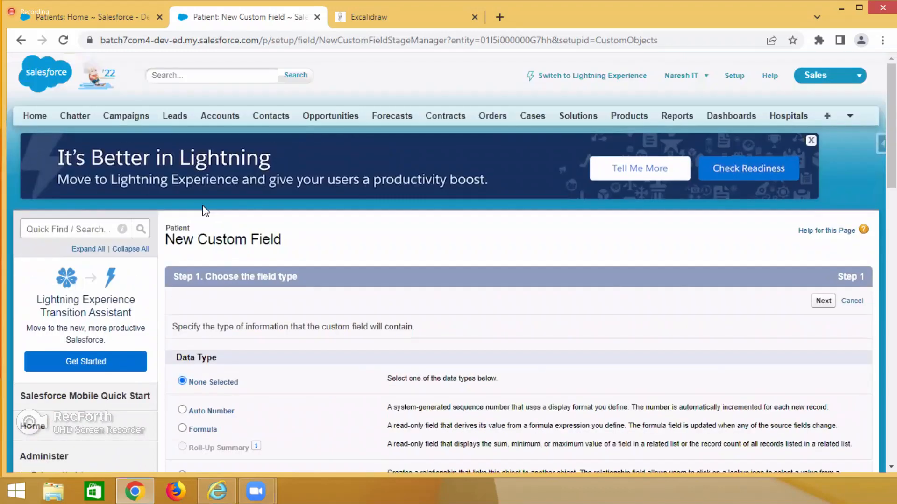
pyautogui.doubleClick(181, 228)
pyautogui.scroll(-3, 187, 323)
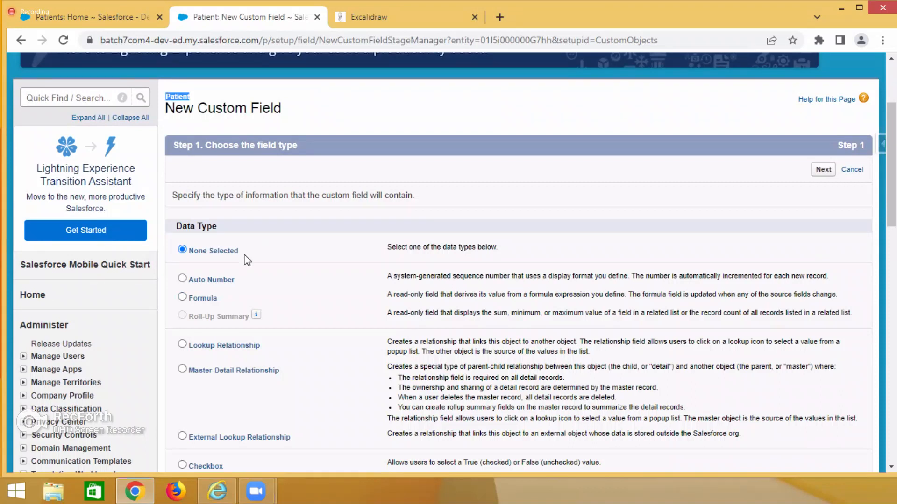
# Switch to Excalidraw and add the heading "Note :" below the Patient, Doctor and Hospital diagram.
pyautogui.click(371, 17)
pyautogui.scroll(-15, 416, 228)
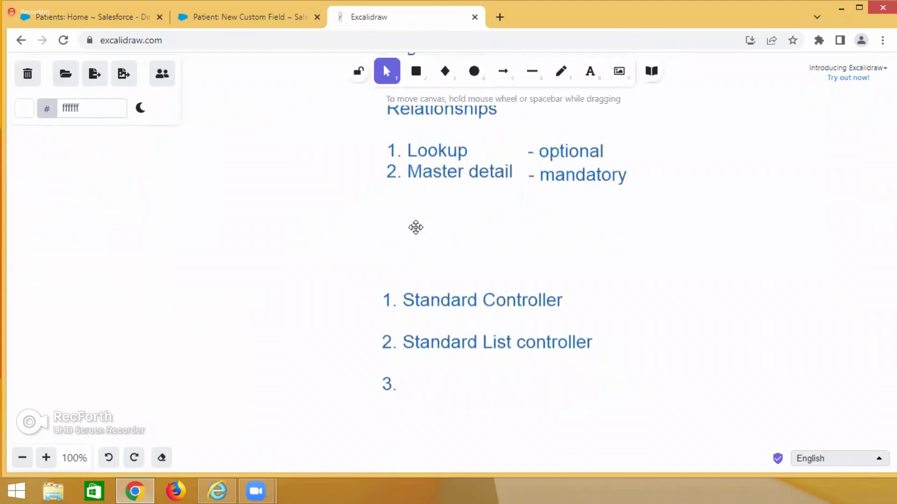
pyautogui.scroll(-20, 416, 227)
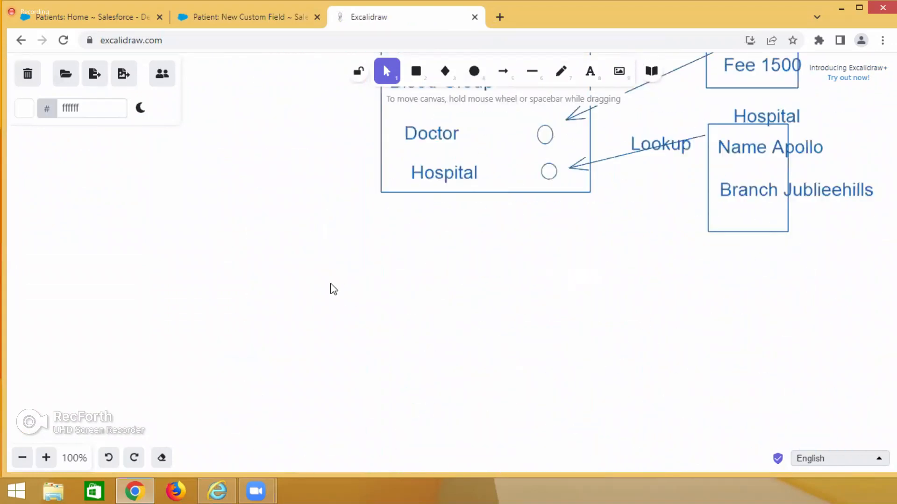
pyautogui.doubleClick(320, 288)
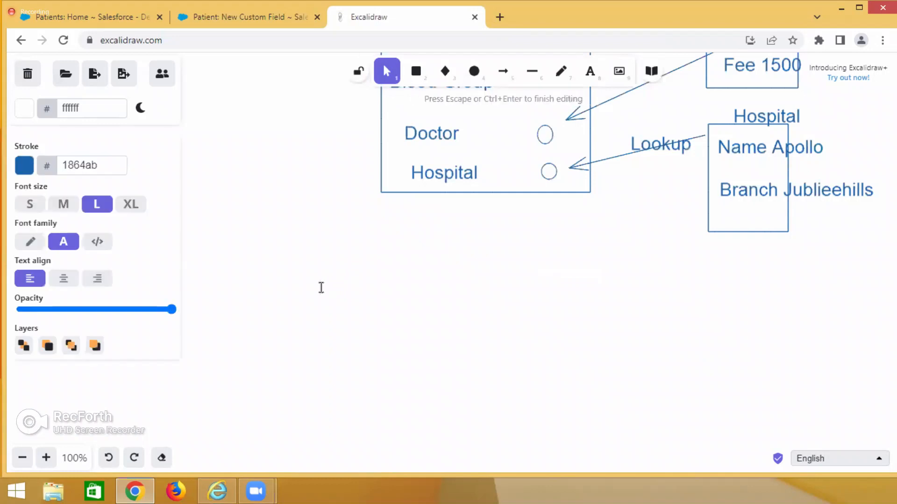
pyautogui.write('Note :')
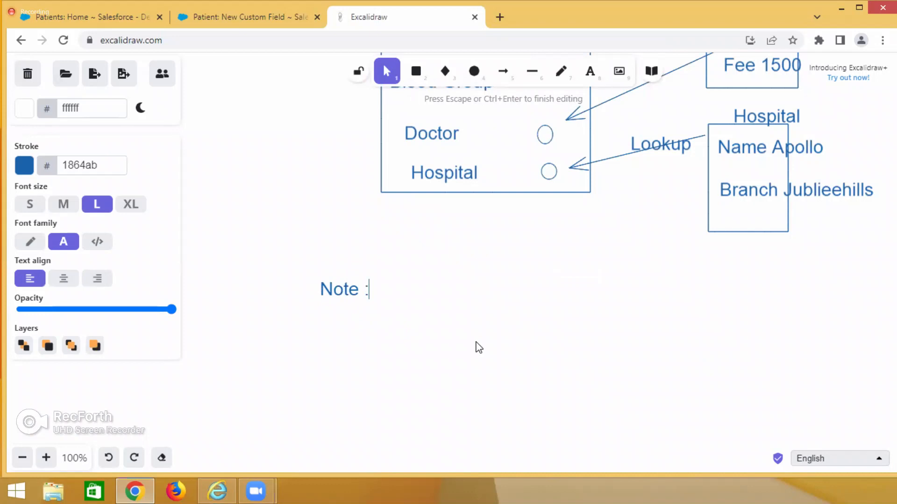
pyautogui.click(475, 345)
# Review the Lookup label in the diagram and start item "1." below the Note heading in medium font size.
pyautogui.scroll(4, 467, 149)
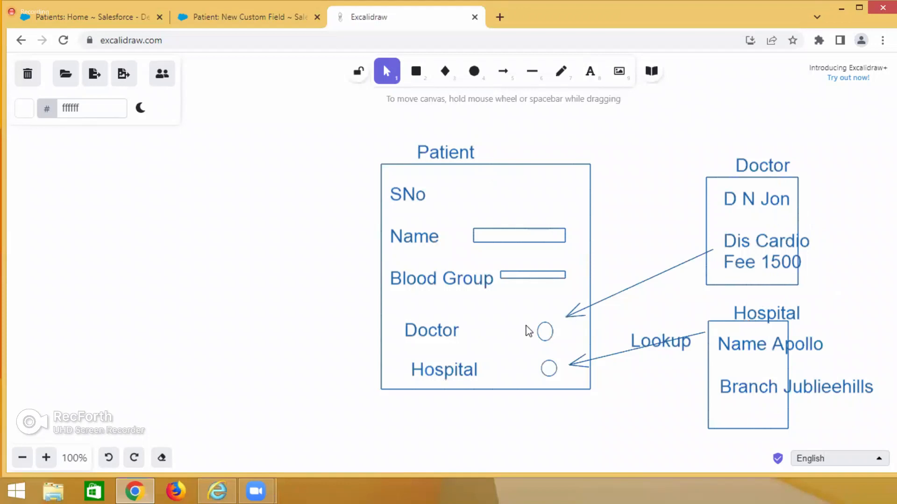
pyautogui.click(646, 342)
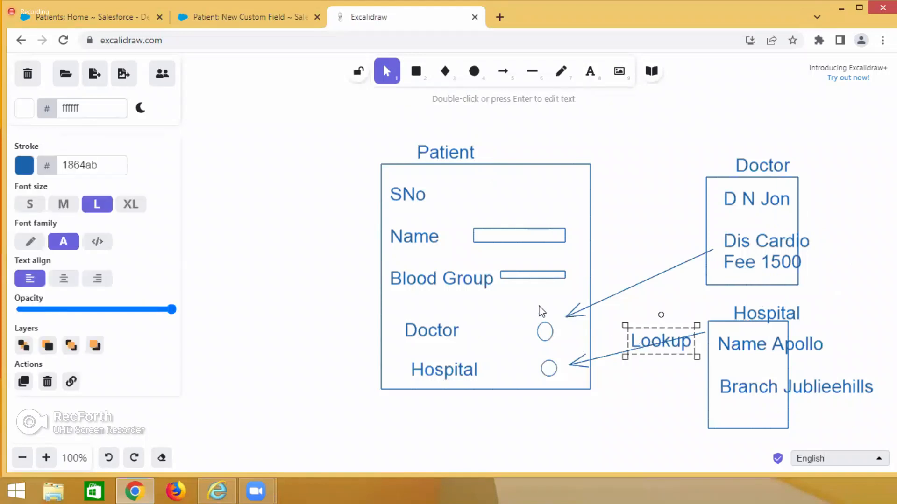
pyautogui.scroll(-5, 406, 330)
pyautogui.click(334, 259)
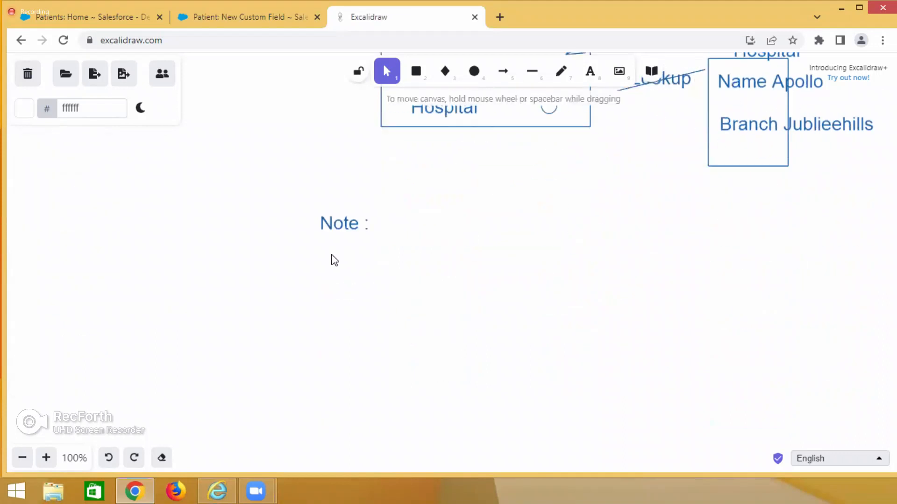
pyautogui.doubleClick(335, 258)
pyautogui.write('1.')
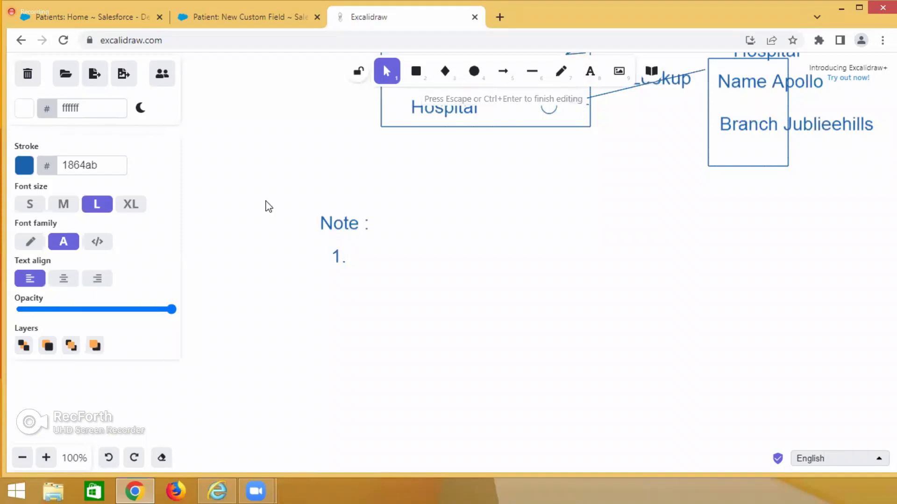
pyautogui.click(63, 204)
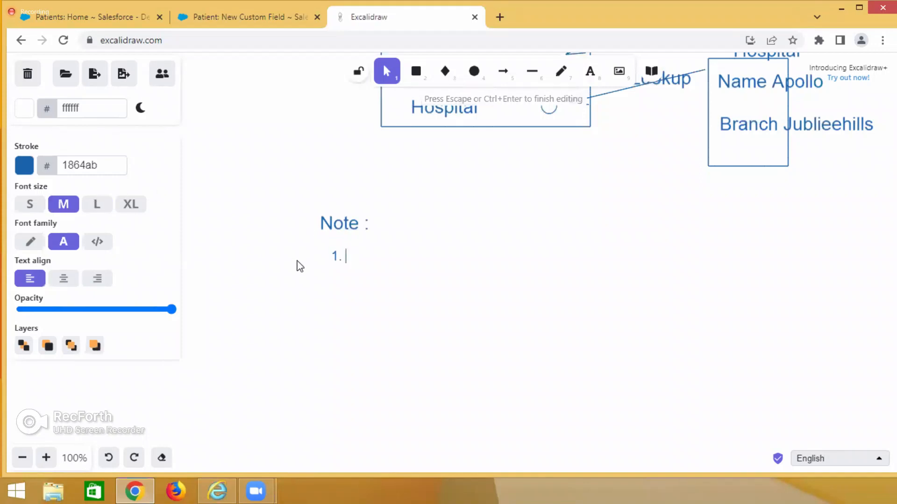
# Complete item 1 under the Note heading with the text "In Patient__c is a child object of".
pyautogui.write('In child')
pyautogui.press('BackSpace')
pyautogui.press('BackSpace')
pyautogui.press('BackSpace')
pyautogui.press('BackSpace')
pyautogui.press('BackSpace')
pyautogui.write('Patie')
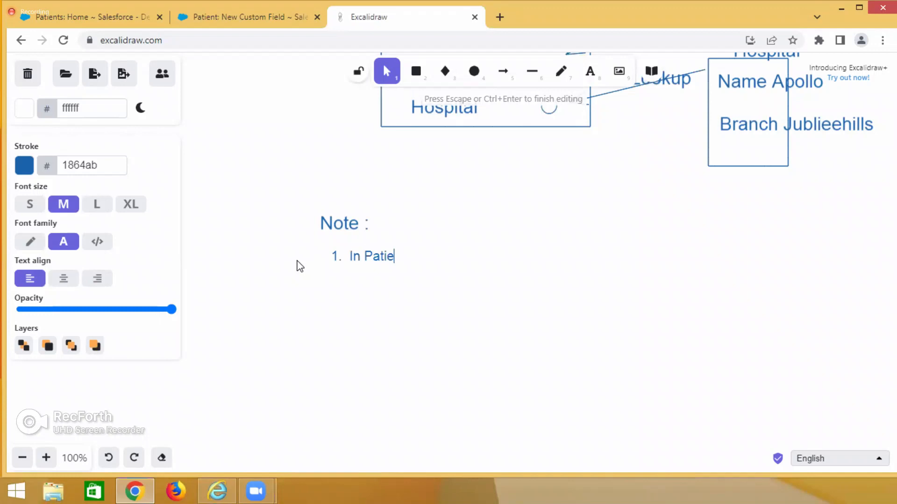
pyautogui.write('nt__c')
pyautogui.write('()')
pyautogui.press('BackSpace')
pyautogui.press('BackSpace')
pyautogui.write('is a ')
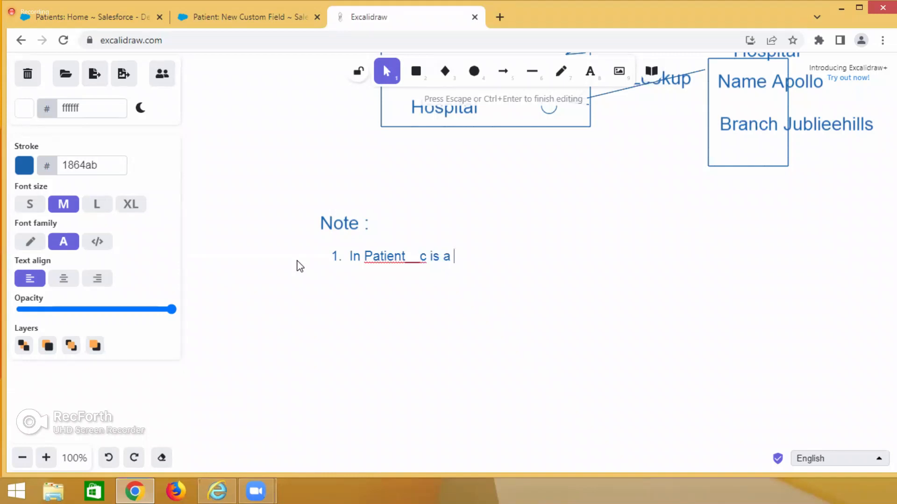
pyautogui.write('child o')
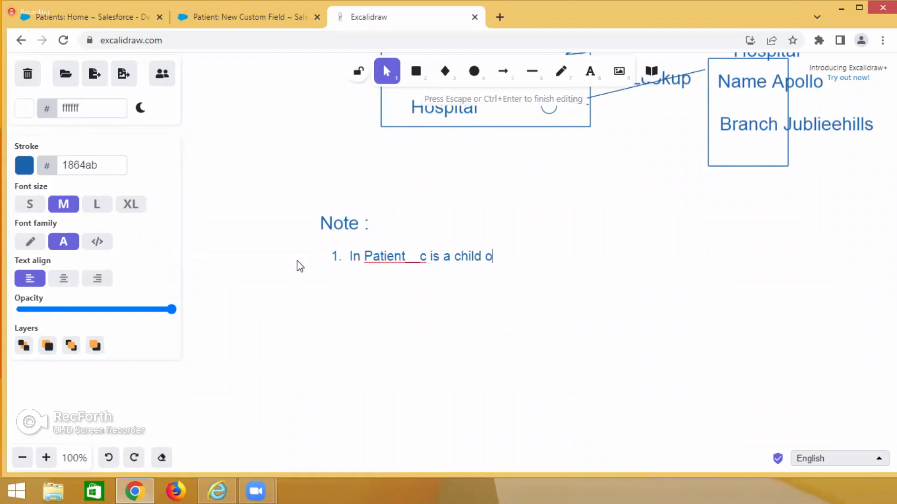
pyautogui.write('bject of')
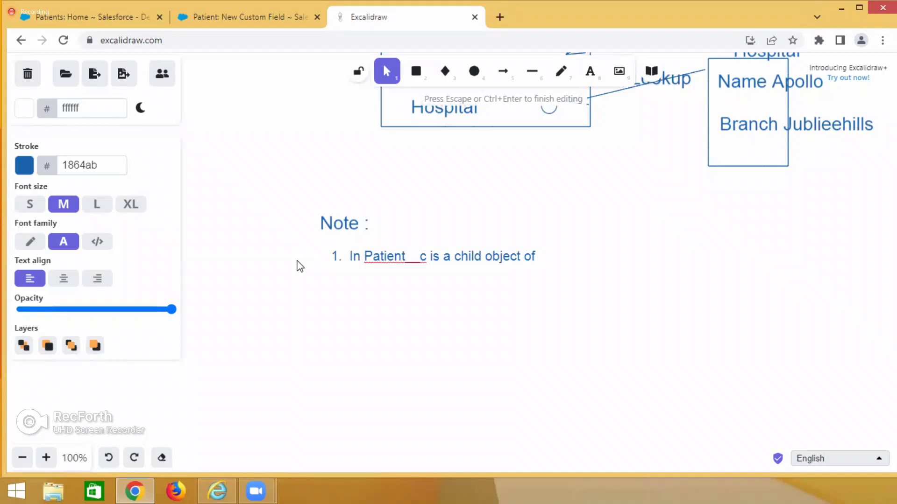
pyautogui.click(488, 177)
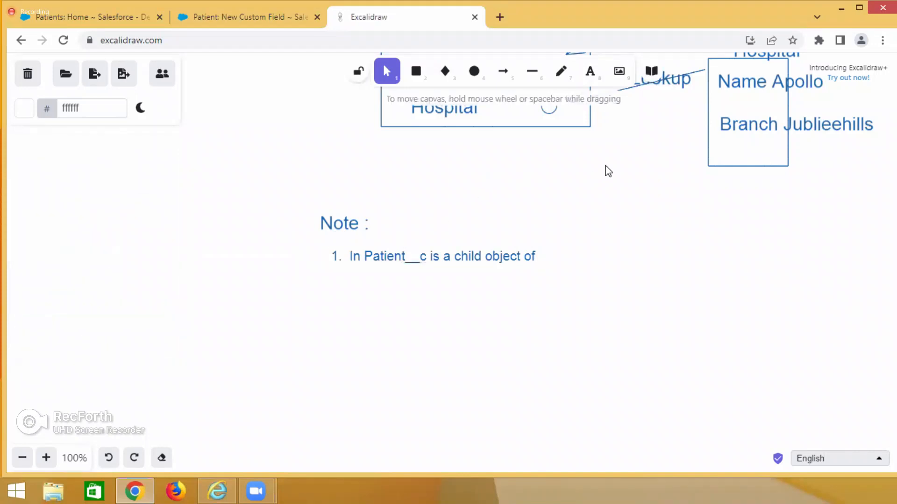
# Add a separate text "Hospital__c" at the end of the item 1 line.
pyautogui.doubleClick(548, 254)
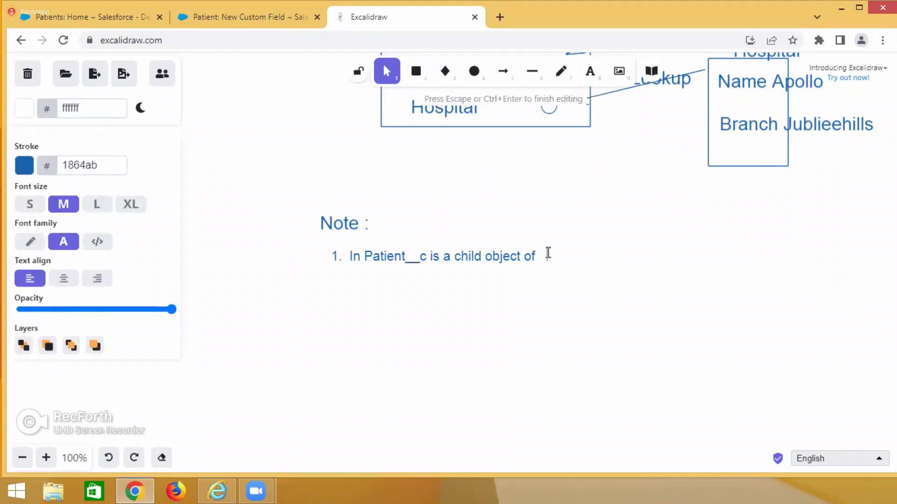
pyautogui.write('Hospi')
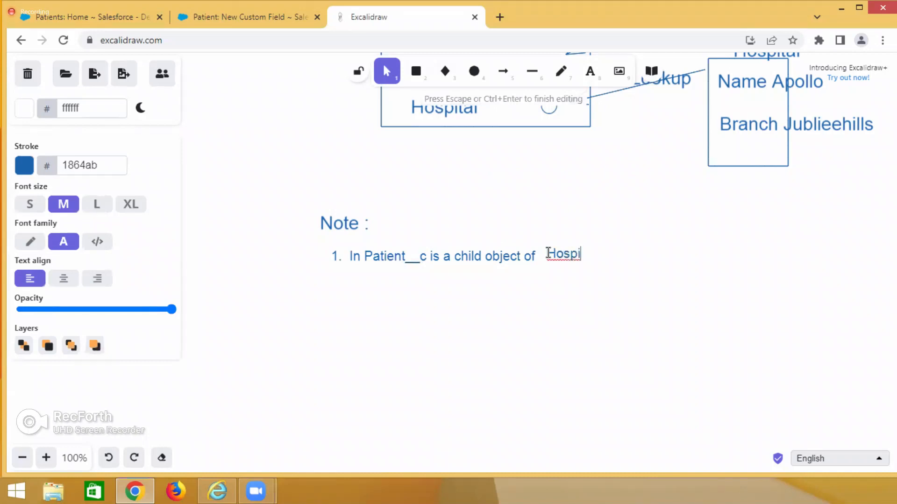
pyautogui.write('tal__')
pyautogui.write('d')
pyautogui.press('BackSpace')
pyautogui.write('c')
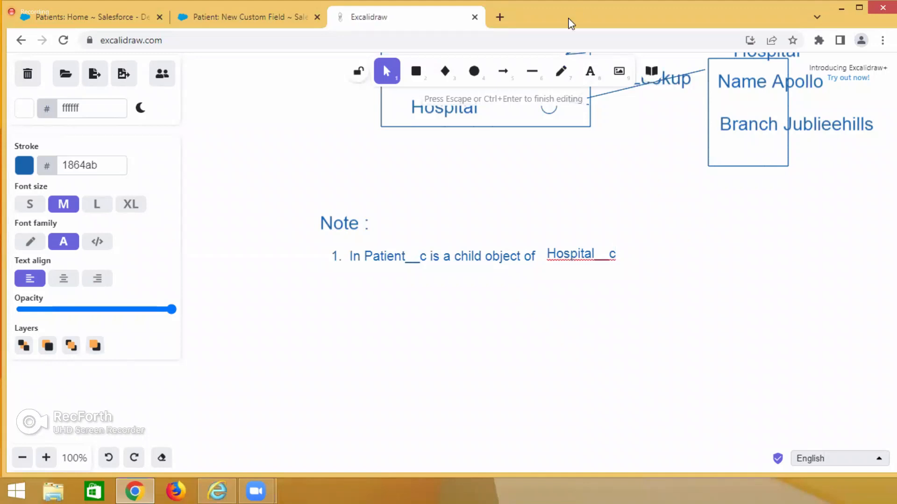
# Extend the Hospital__c text with ", which is having lookup (optional)".
pyautogui.write(', which is having')
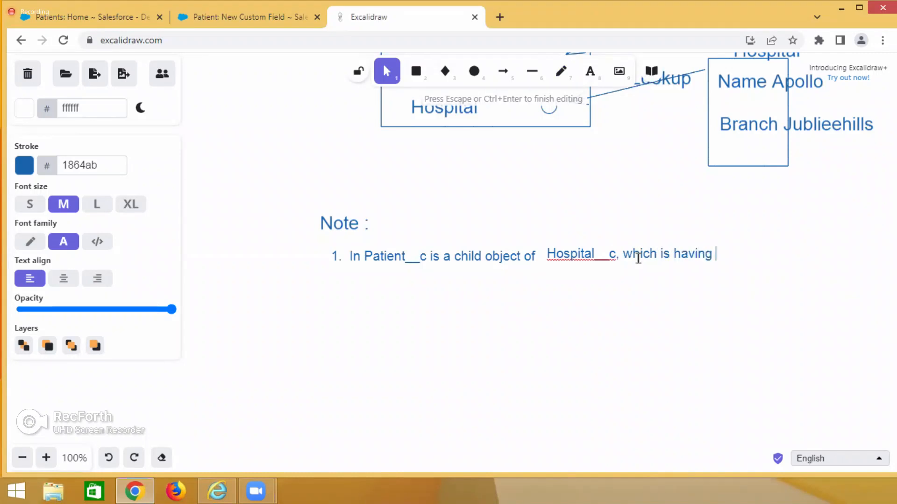
pyautogui.write('lookup )')
pyautogui.press('Left')
pyautogui.write('optional')
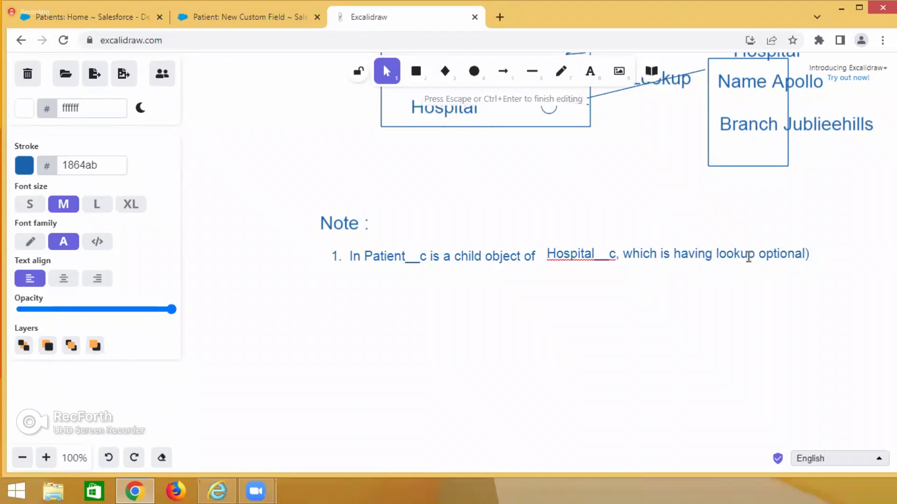
pyautogui.click(760, 257)
pyautogui.write('(')
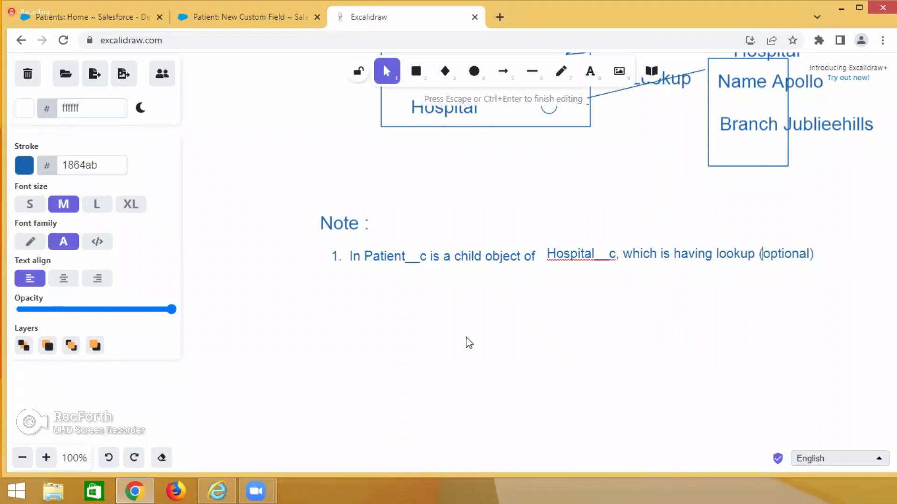
pyautogui.click(432, 327)
# Review the Patient, Doctor and Hospital diagram against the Roll-Up Summary option among the new Patient field's data types in Salesforce.
pyautogui.scroll(2, 401, 331)
pyautogui.scroll(3, 401, 331)
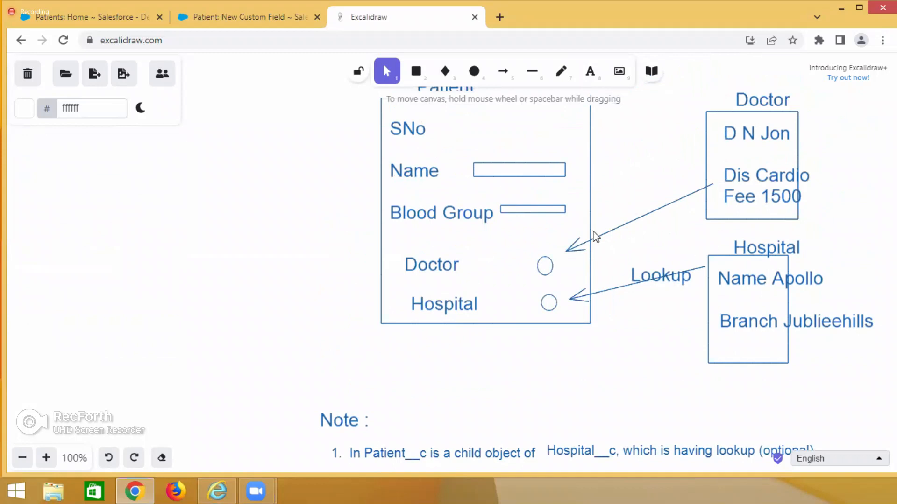
pyautogui.scroll(-3, 414, 294)
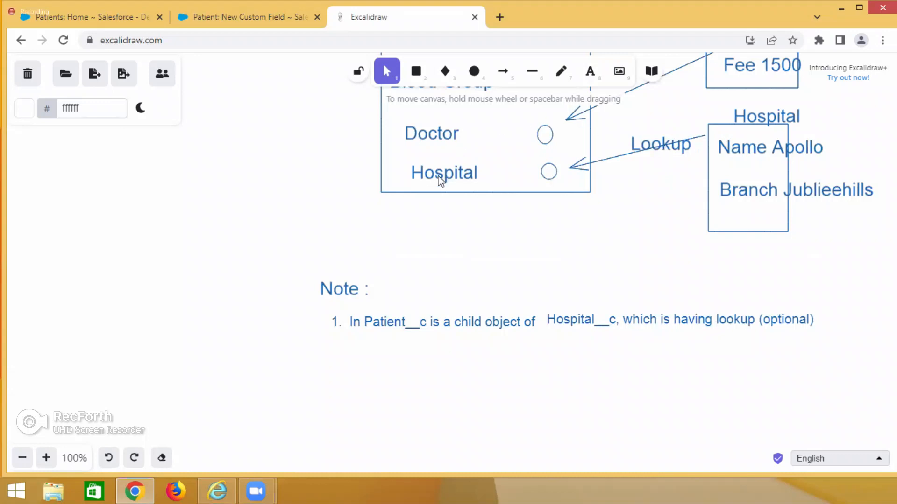
pyautogui.scroll(5, 499, 234)
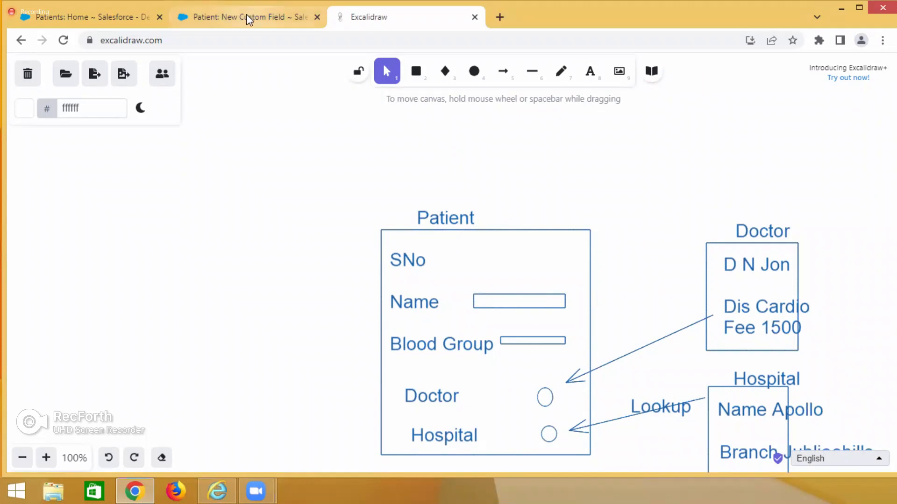
pyautogui.click(244, 26)
pyautogui.scroll(-3, 280, 242)
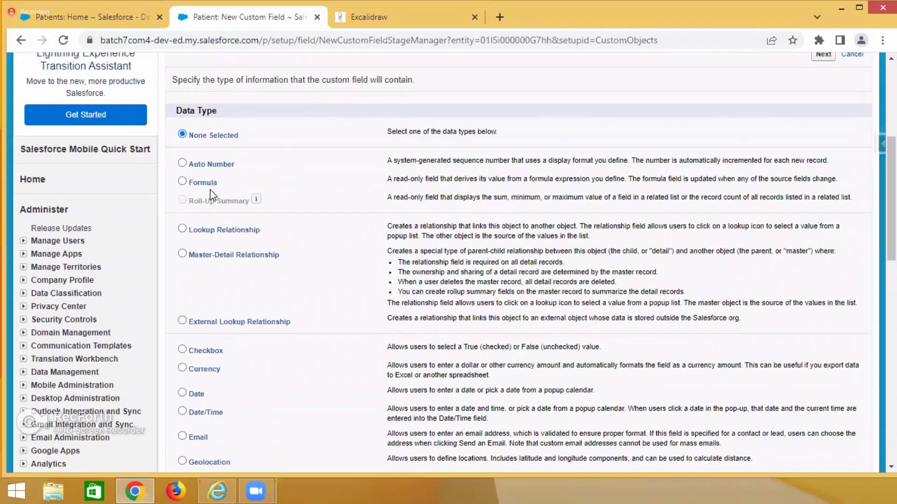
pyautogui.tripleClick(247, 188)
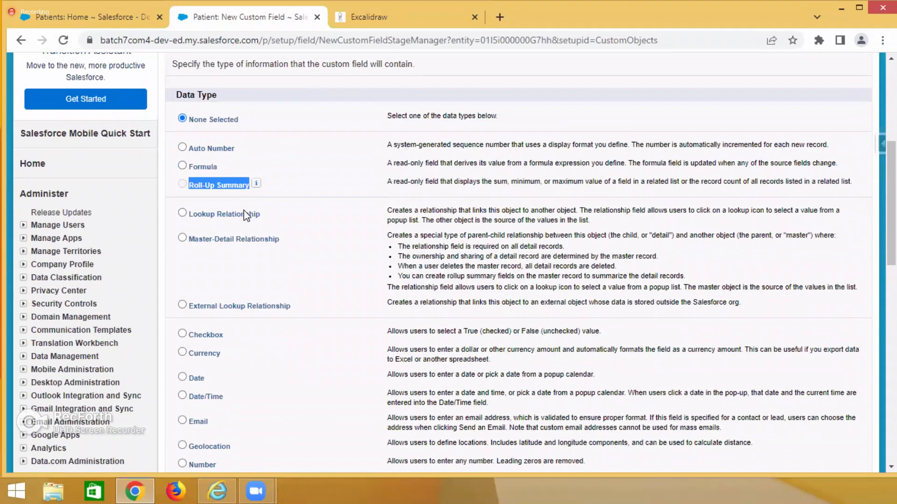
pyautogui.click(369, 24)
pyautogui.scroll(-5, 301, 105)
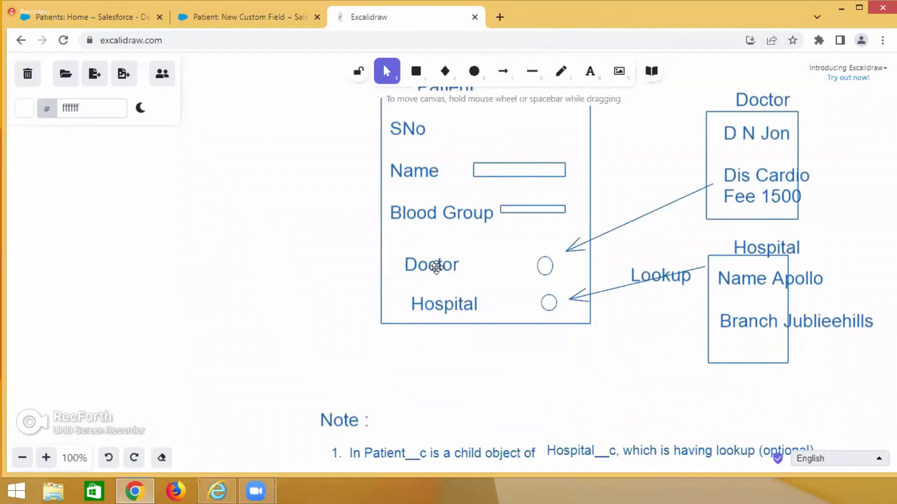
pyautogui.click(271, 19)
pyautogui.click(246, 189)
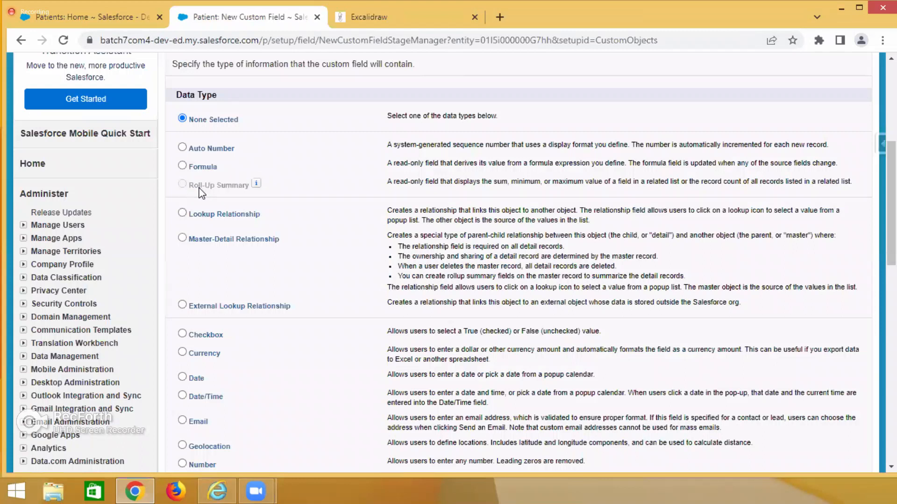
# Switch to Excalidraw and add the line "in this case Rollup Summary data type is disabled" below note item 1.
pyautogui.click(341, 21)
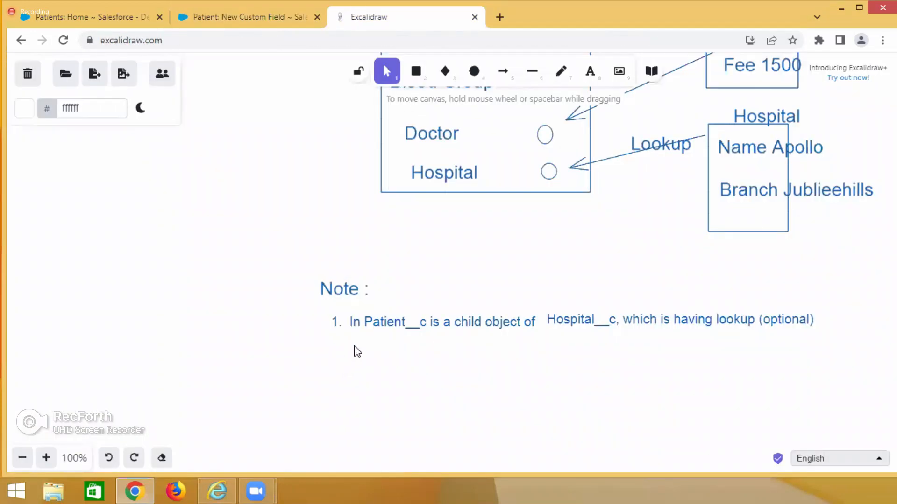
pyautogui.doubleClick(354, 345)
pyautogui.write('In this c')
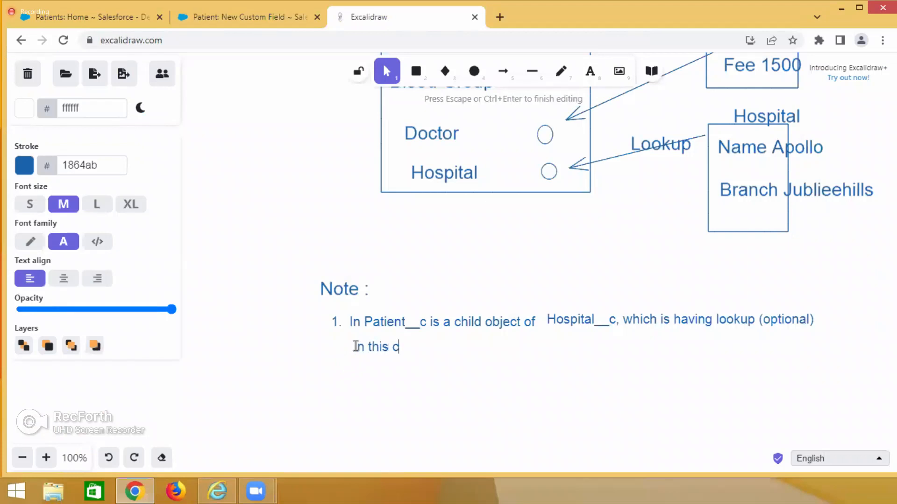
pyautogui.write('ase Rollup')
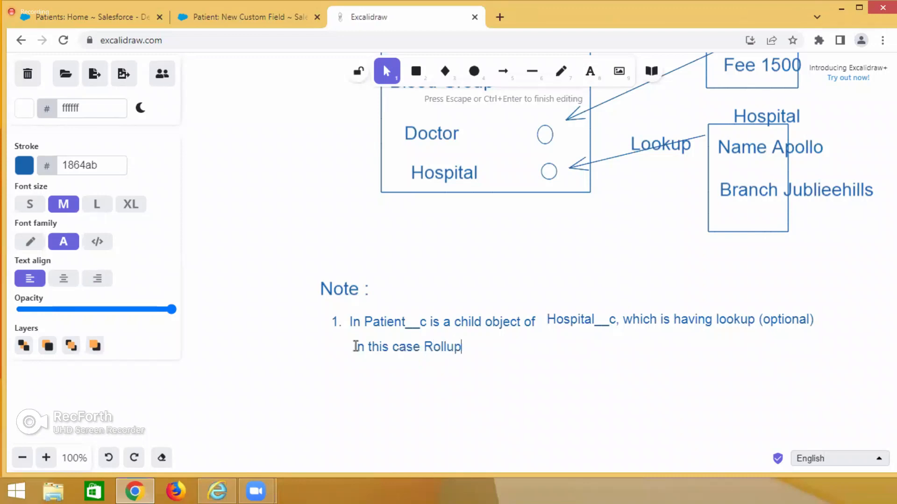
pyautogui.write(' Summary ')
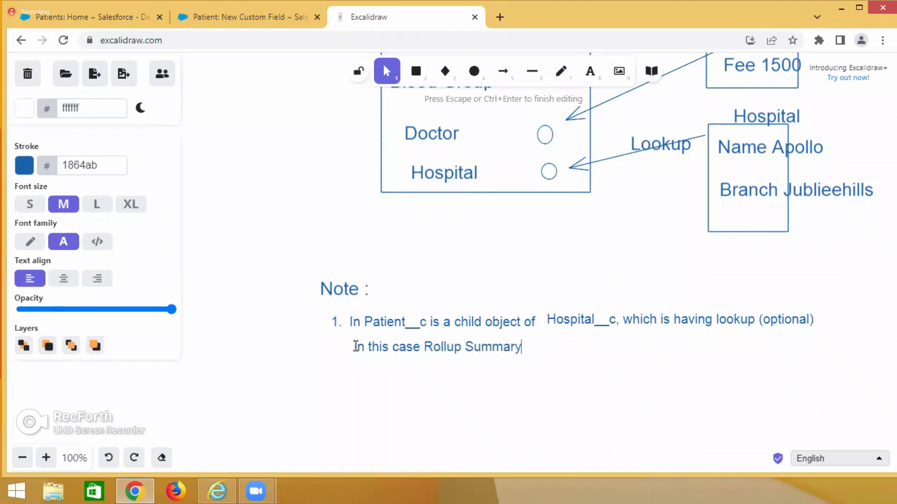
pyautogui.write('data ty')
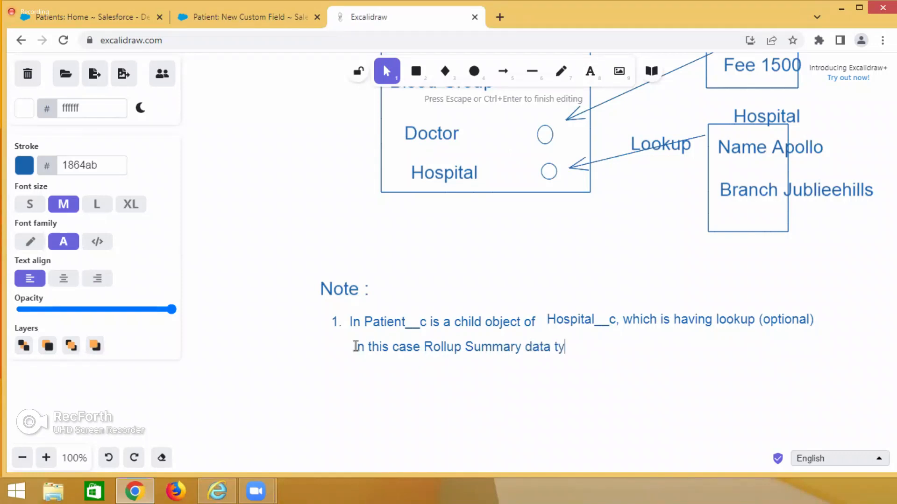
pyautogui.write('pe is disabled')
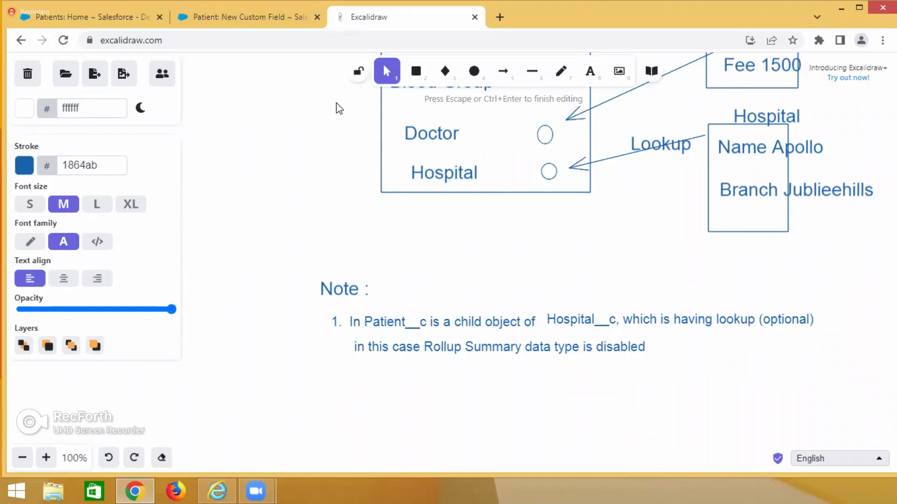
# Check in Salesforce which object the New Custom Field page belongs to and its data types, and return to the Excalidraw notes.
pyautogui.click(250, 13)
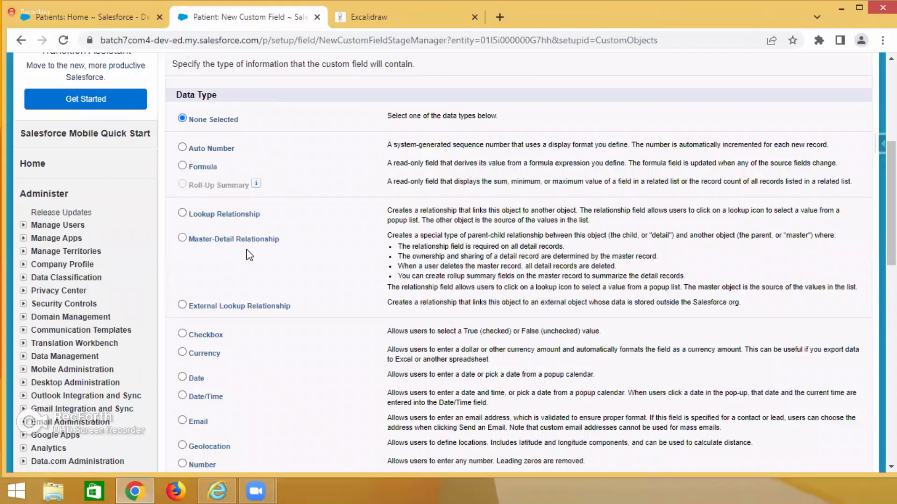
pyautogui.scroll(5, 174, 232)
pyautogui.moveTo(173, 231); pyautogui.dragTo(195, 234)
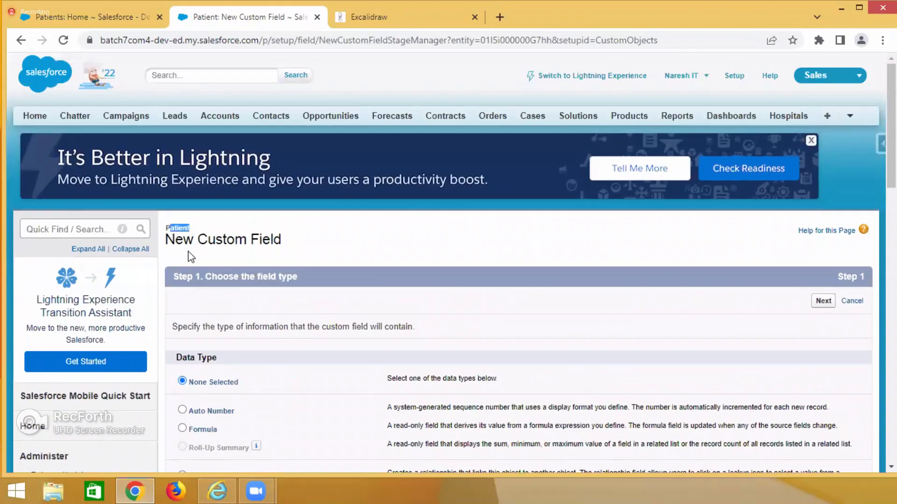
pyautogui.scroll(-1, 190, 254)
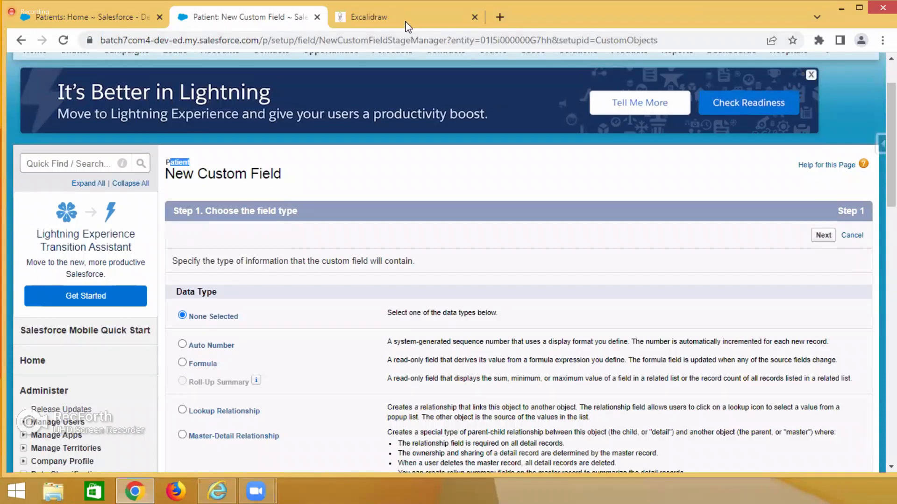
pyautogui.click(394, 28)
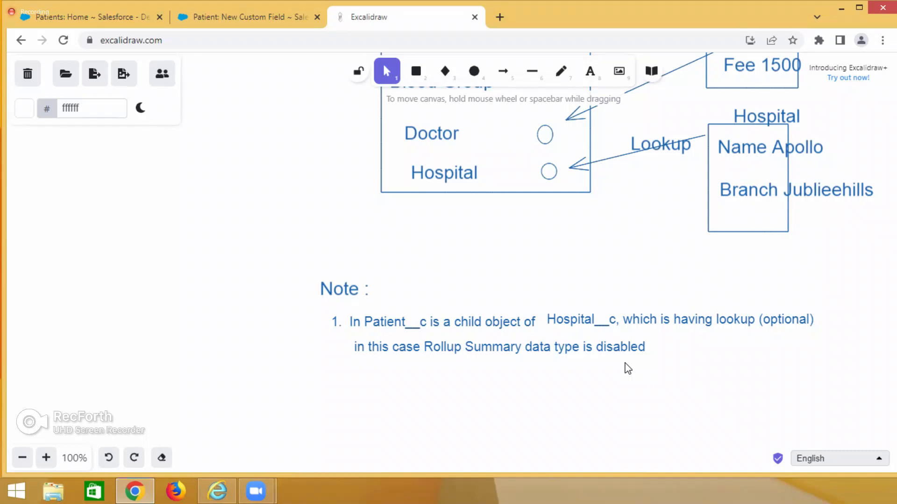
# Switch to Salesforce and check the Roll-Up Summary data type and the object name on the Patient New Custom Field page.
pyautogui.click(261, 19)
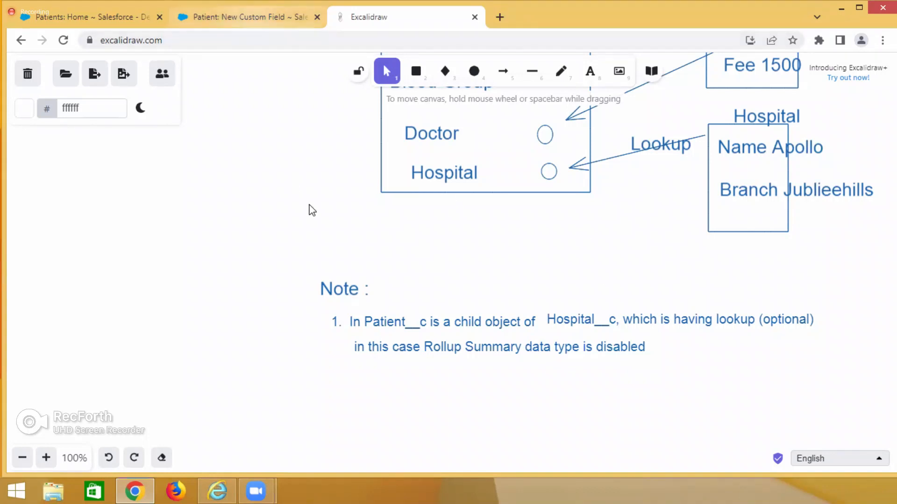
pyautogui.scroll(1, 295, 270)
pyautogui.scroll(-4, 327, 187)
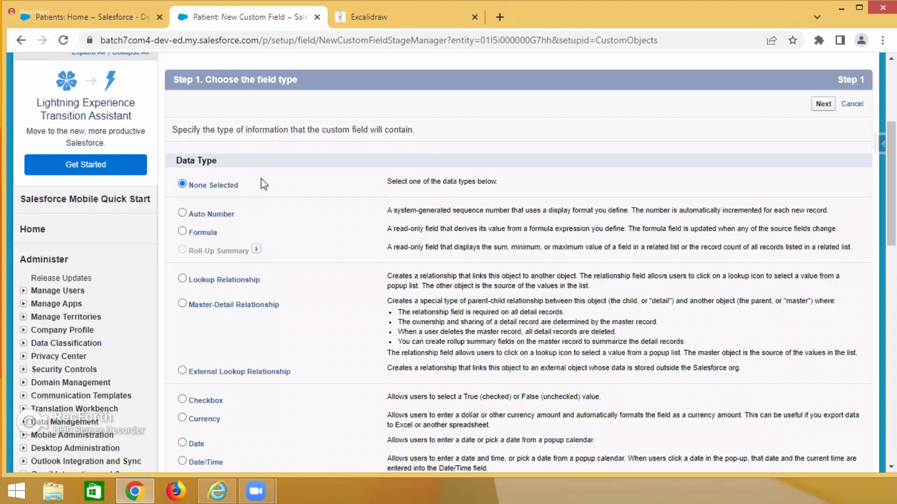
pyautogui.scroll(3, 251, 200)
pyautogui.scroll(2, 248, 196)
pyautogui.doubleClick(183, 228)
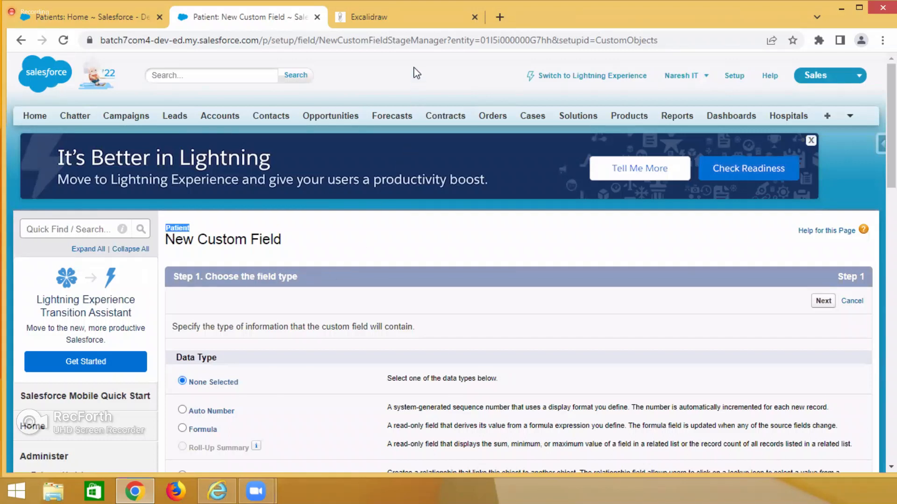
# Return to Excalidraw and start a new note item "2." below the Rollup Summary line.
pyautogui.click(403, 18)
pyautogui.scroll(-1, 395, 243)
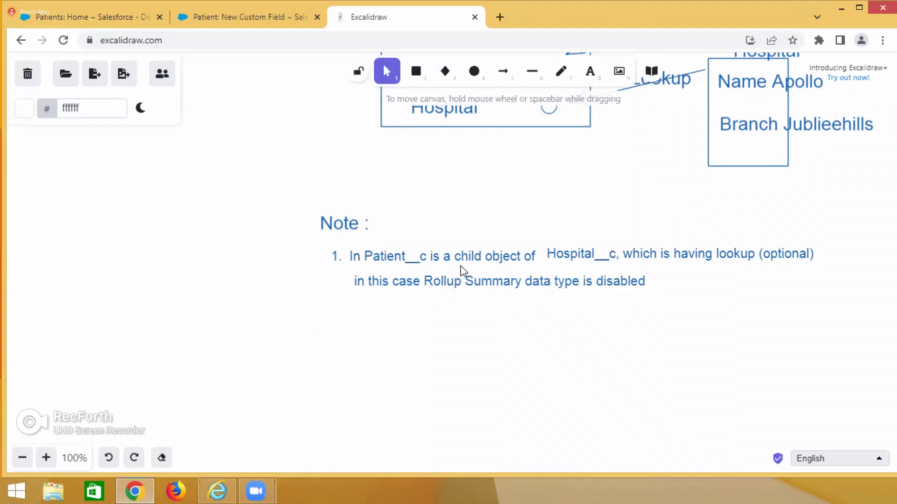
pyautogui.doubleClick(340, 311)
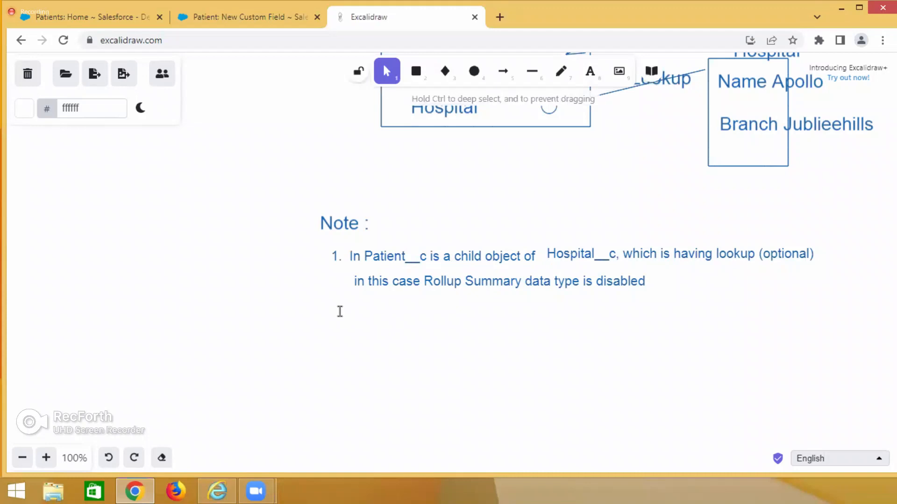
pyautogui.write('2.')
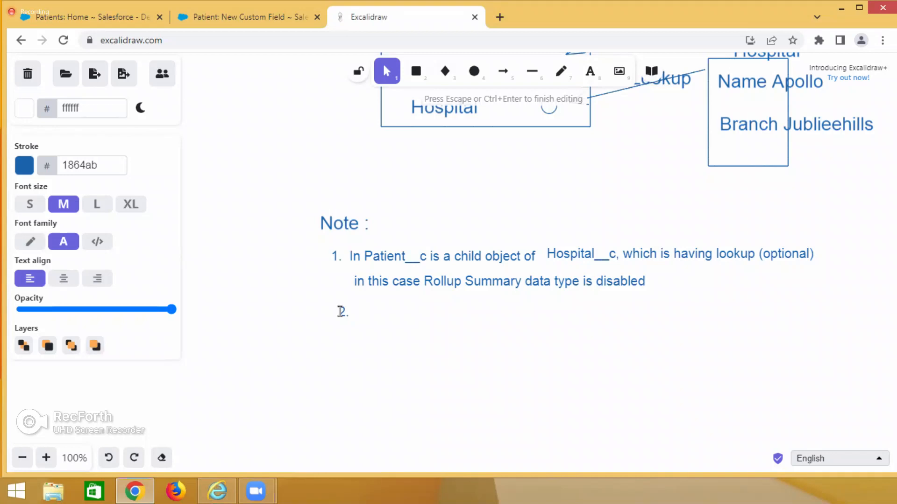
# Insert "Patient__c" before "Rollup Summary" in the second line of note item 1, and delete the "2." text below it.
pyautogui.tripleClick(425, 283)
pyautogui.click(424, 281)
pyautogui.write('Pati')
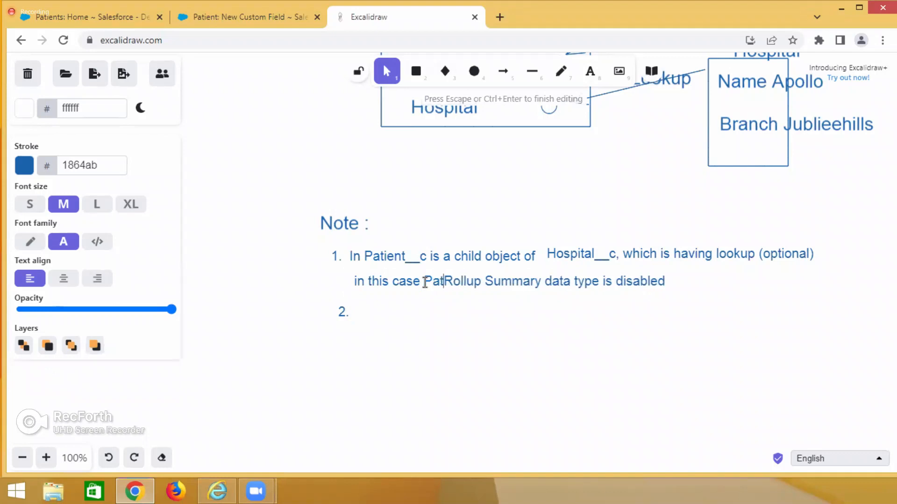
pyautogui.write('ent__')
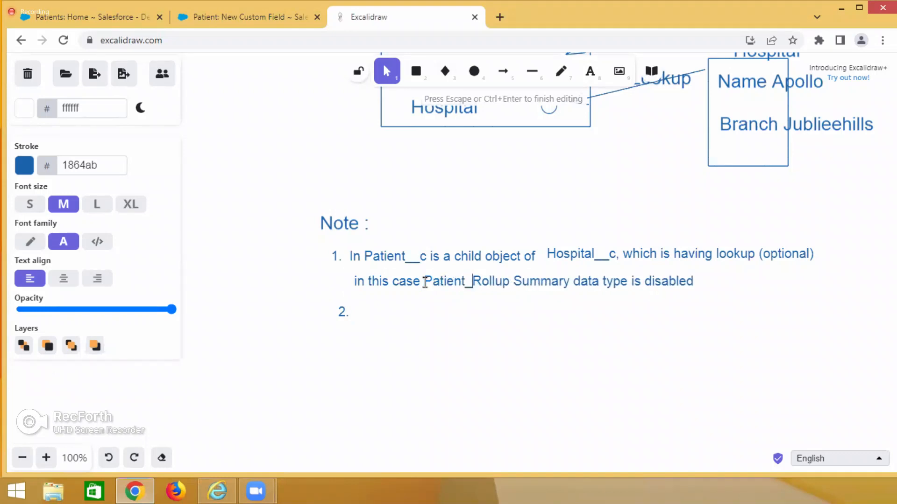
pyautogui.write('c')
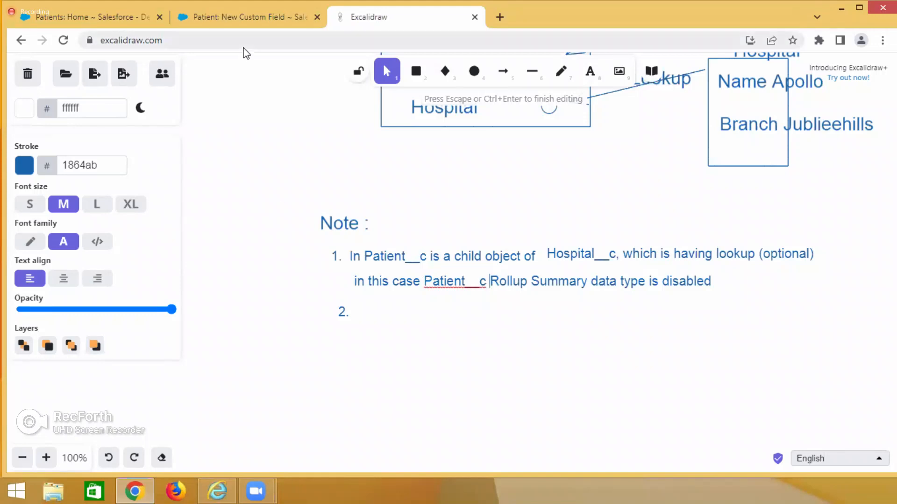
pyautogui.click(344, 314)
pyautogui.press('Delete')
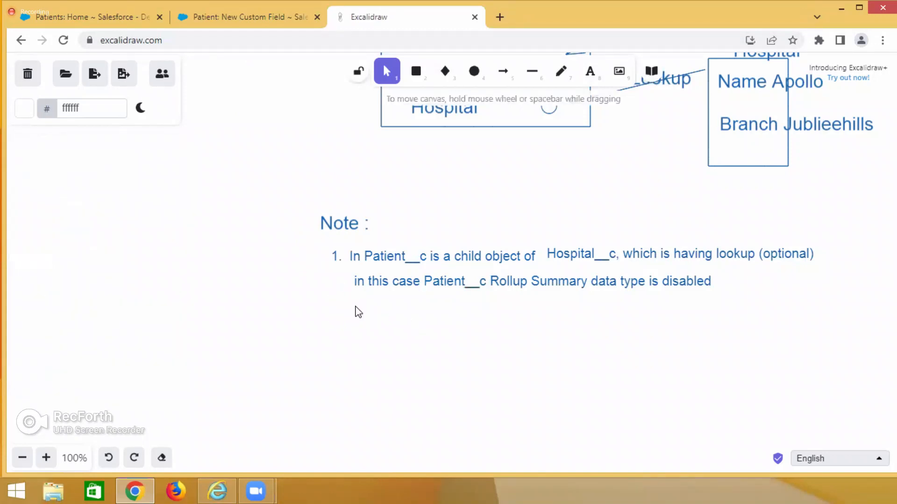
# Add a third line under note item 1 starting with "Here In hospital__c (Parent)".
pyautogui.doubleClick(362, 305)
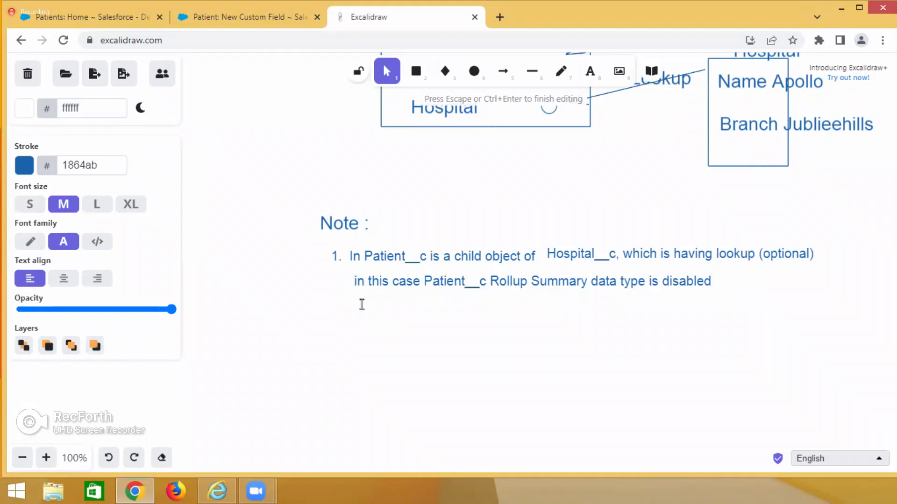
pyautogui.write('Here In hospit')
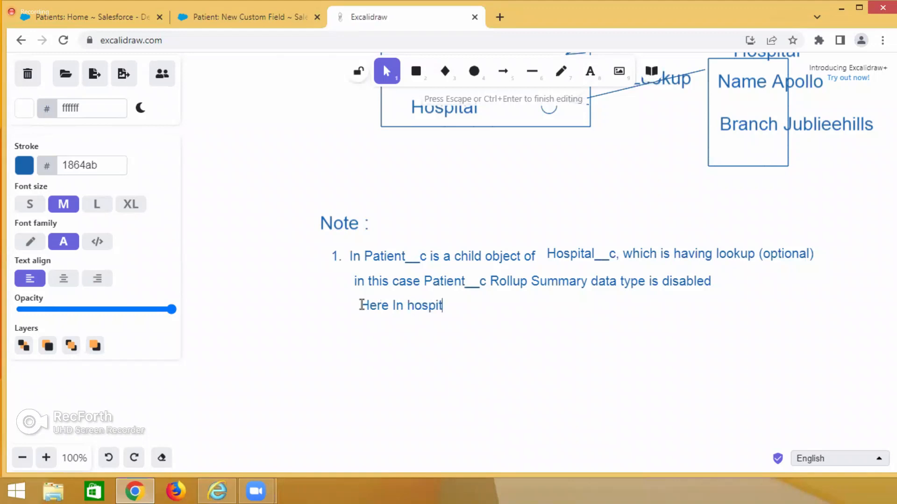
pyautogui.write('al__c ()')
pyautogui.press('Left')
pyautogui.write('Parent')
pyautogui.press('Right')
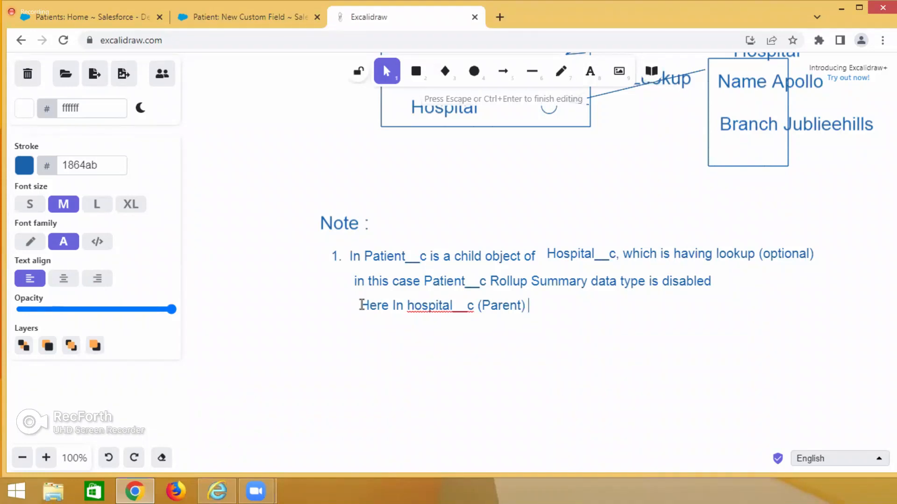
# Continue the hospital__c line with "Rollup Summary is".
pyautogui.write('roll')
pyautogui.press('BackSpace')
pyautogui.press('BackSpace')
pyautogui.press('BackSpace')
pyautogui.press('BackSpace')
pyautogui.write('Rollup Summary')
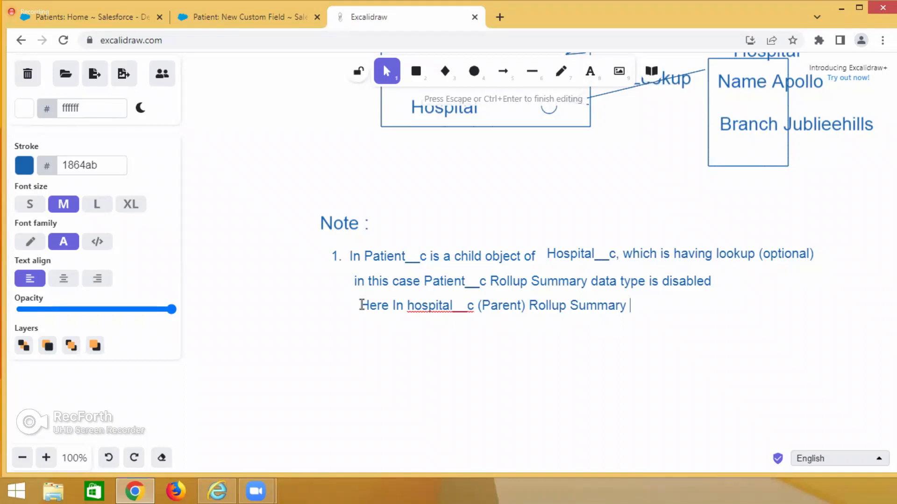
pyautogui.write('is')
# Switch to Salesforce, open the Hospital object's custom fields and start a new custom field.
pyautogui.click(102, 21)
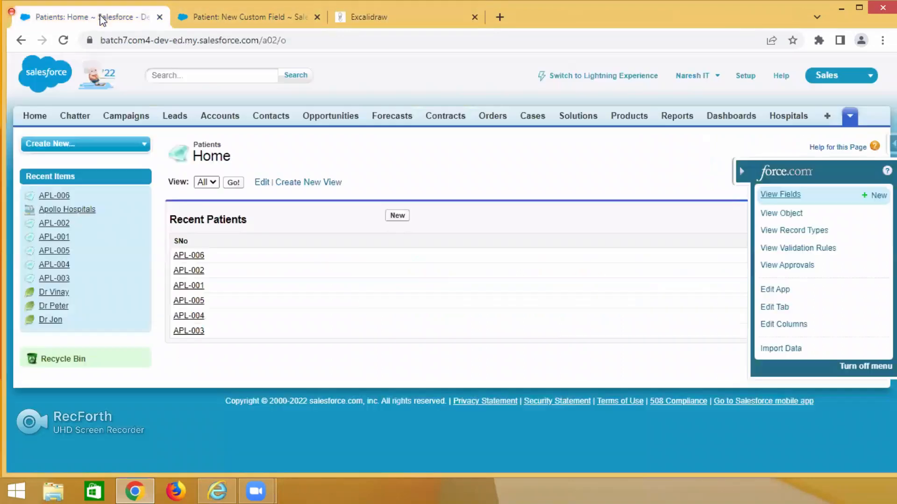
pyautogui.click(798, 119)
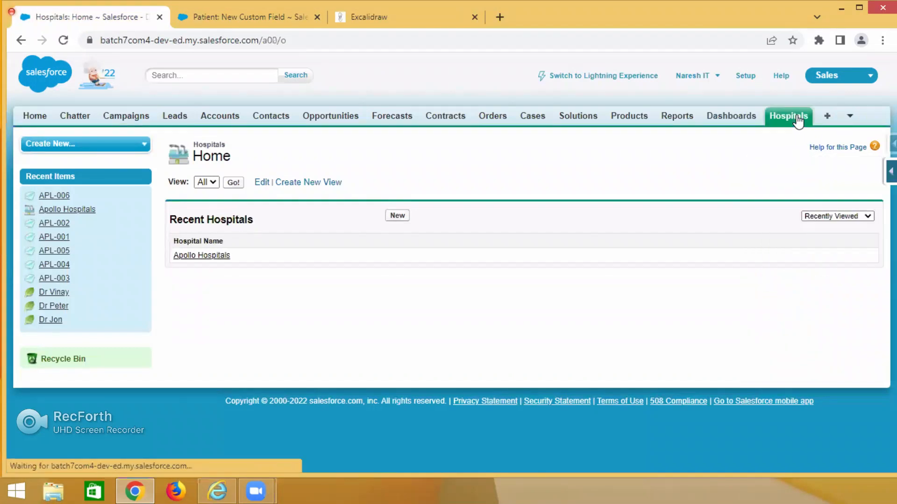
pyautogui.moveTo(890, 176)
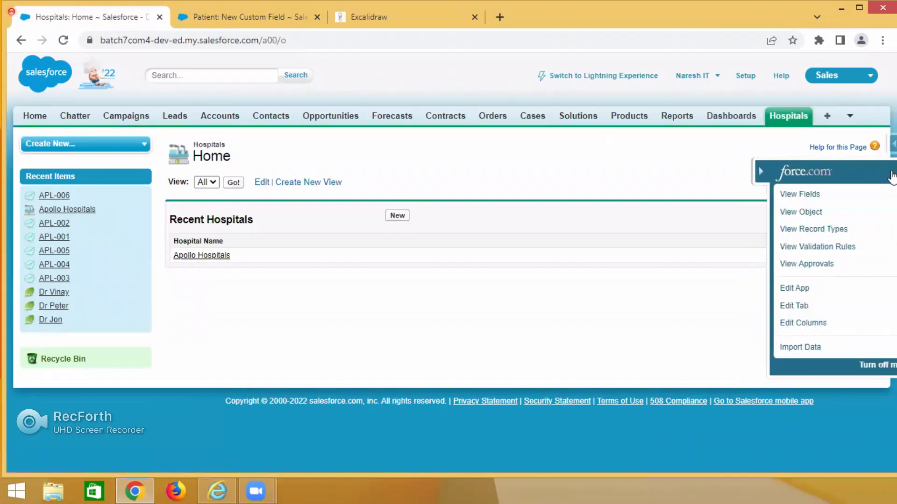
pyautogui.click(797, 194)
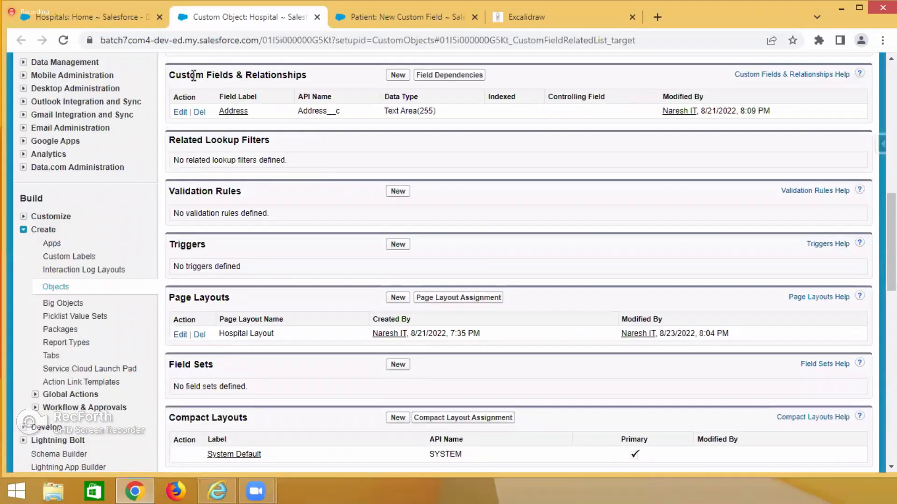
pyautogui.moveTo(191, 76); pyautogui.dragTo(246, 76)
pyautogui.click(398, 75)
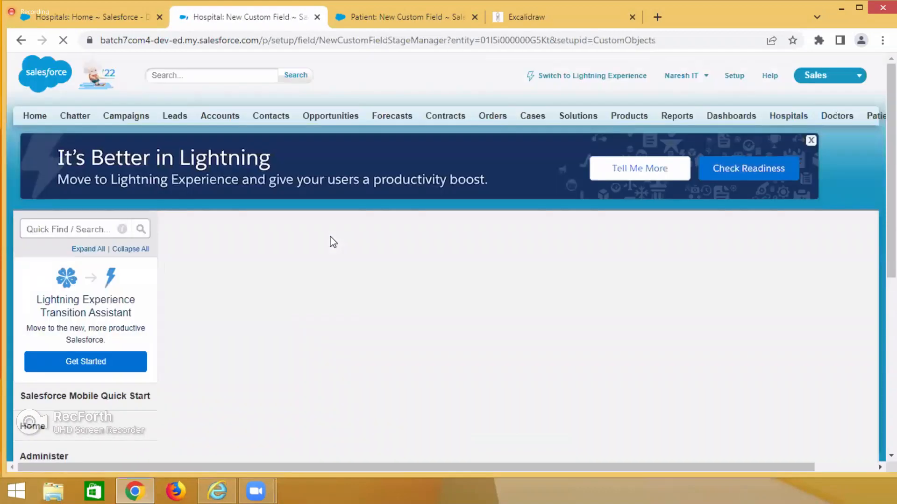
# Check the Roll-Up Summary data type and the object name on the Hospital New Custom Field page.
pyautogui.scroll(-4, 327, 239)
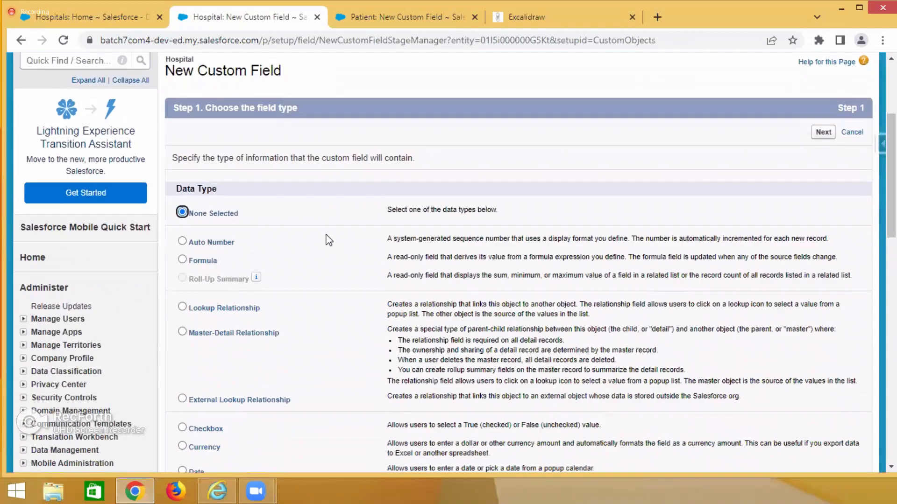
pyautogui.moveTo(189, 251); pyautogui.dragTo(251, 254)
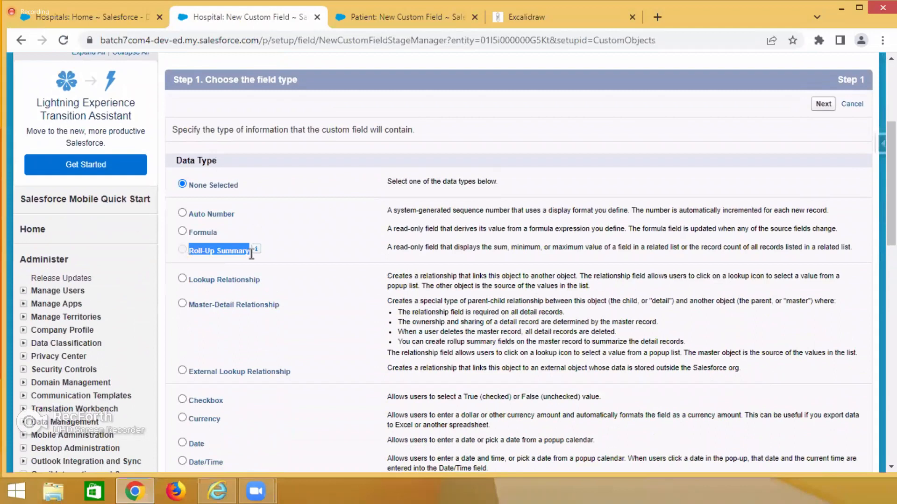
pyautogui.scroll(3, 261, 252)
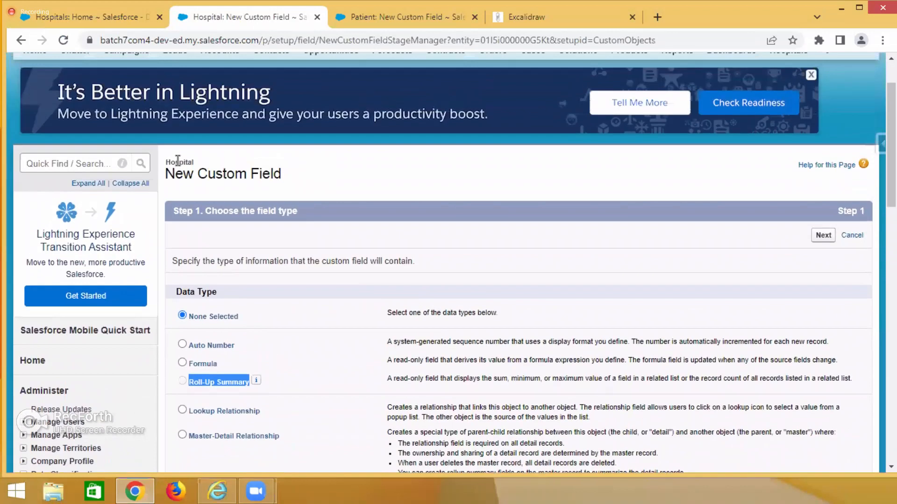
pyautogui.doubleClick(177, 160)
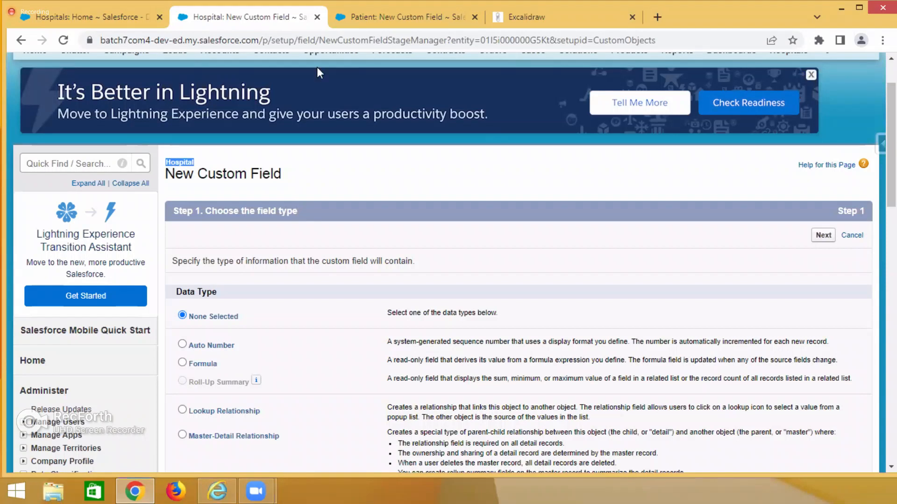
# Switch to Excalidraw and replace the trailing "is" in the hospital__c line with "dtata type is disabled".
pyautogui.click(591, 17)
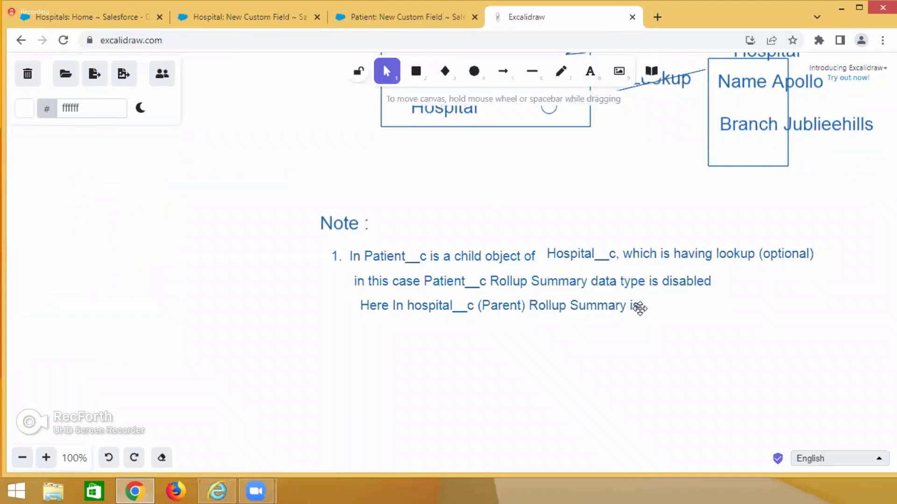
pyautogui.click(642, 308)
pyautogui.doubleClick(643, 307)
pyautogui.click(643, 307)
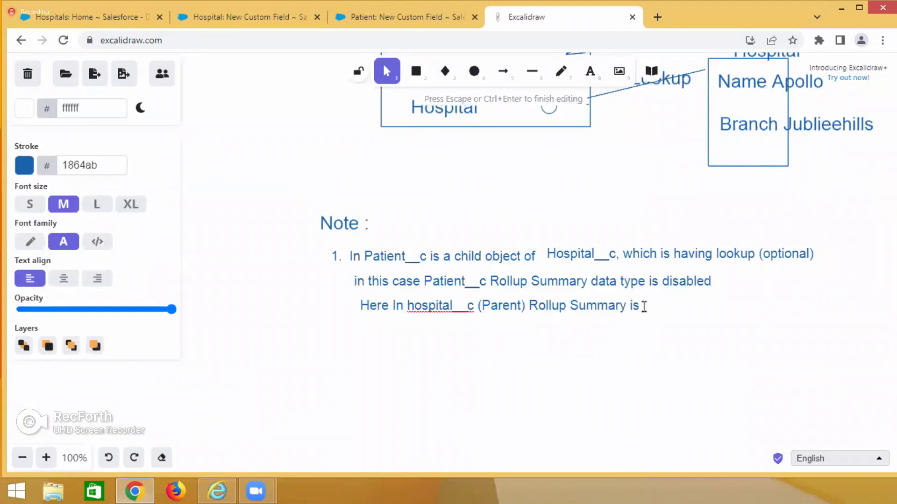
pyautogui.moveTo(631, 306); pyautogui.dragTo(646, 307)
pyautogui.write('dtata type is disabled')
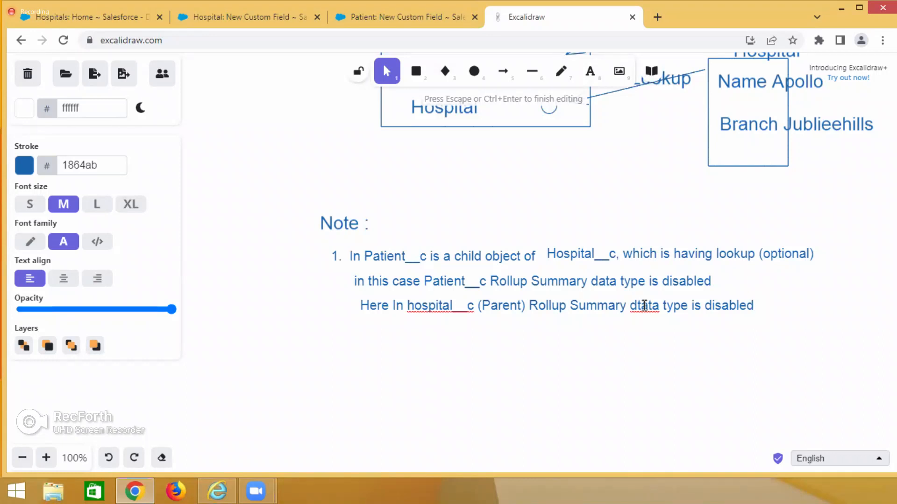
# Review the Roll-Up Summary option among the Patient field's data types in Salesforce against note item 1 in Excalidraw.
pyautogui.click(385, 17)
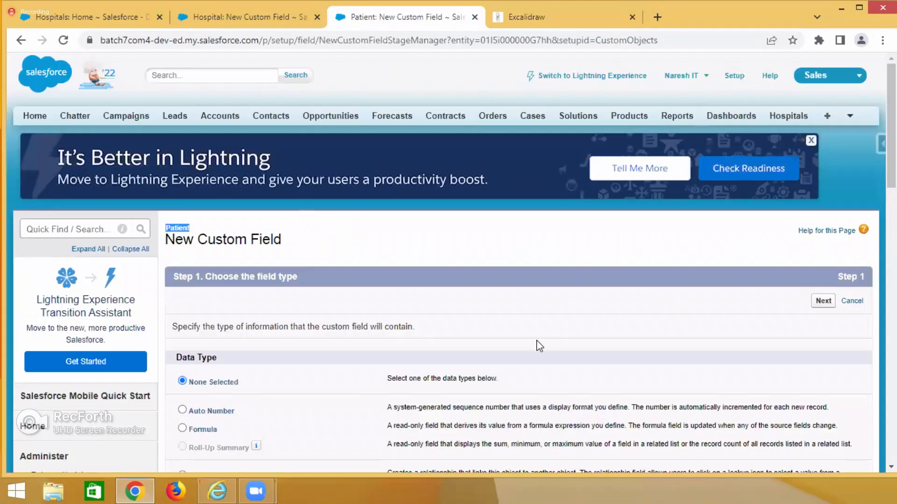
pyautogui.scroll(-4, 206, 280)
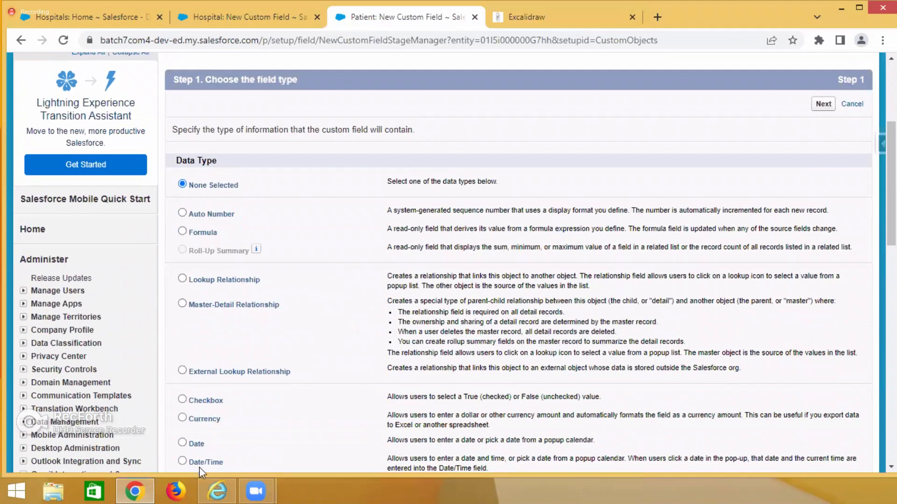
pyautogui.scroll(-8, 261, 404)
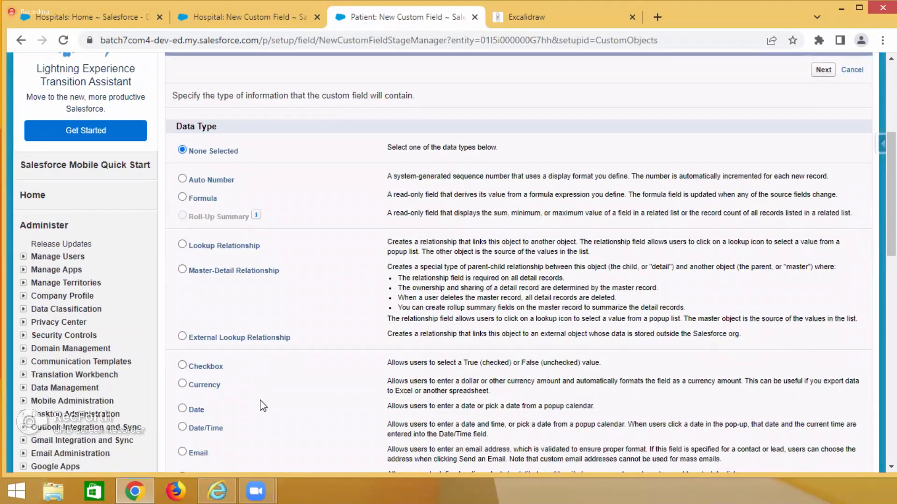
pyautogui.scroll(8, 243, 262)
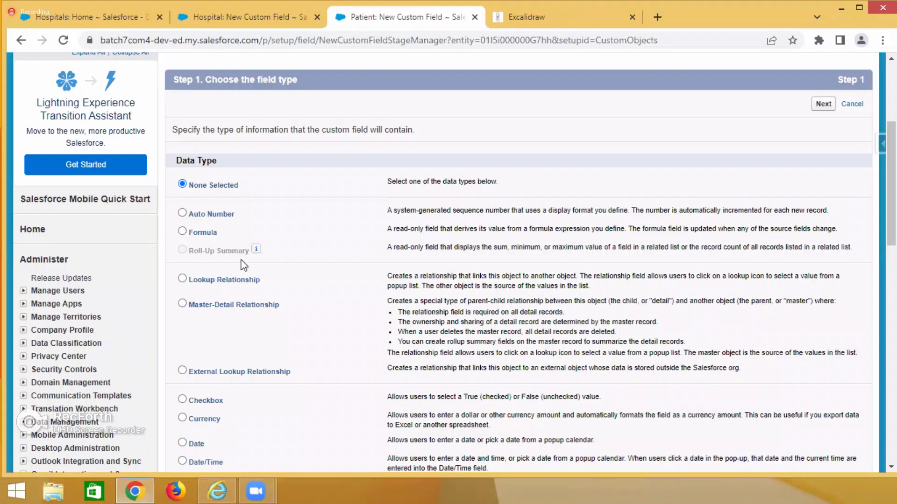
pyautogui.click(243, 18)
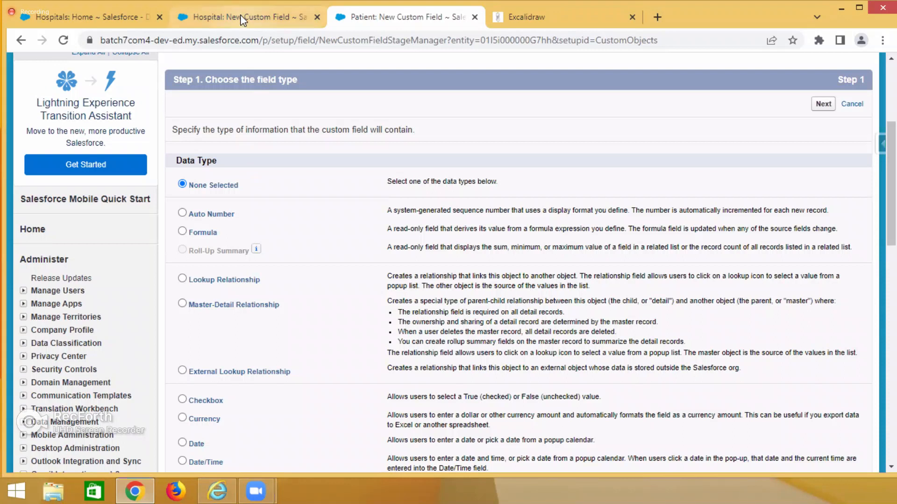
pyautogui.click(543, 21)
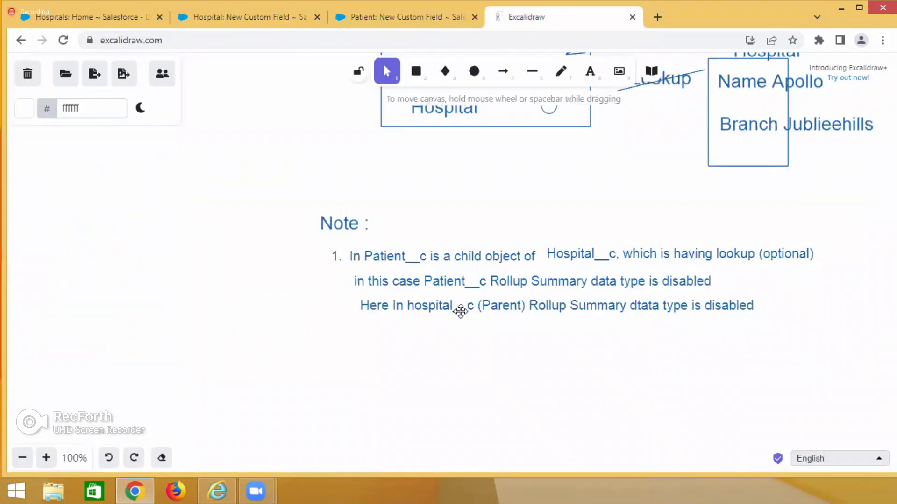
pyautogui.scroll(7, 460, 311)
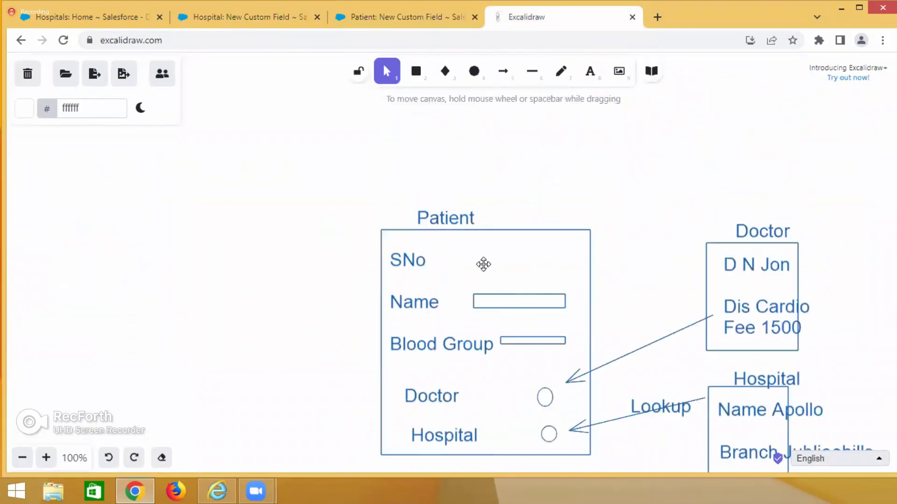
pyautogui.scroll(-7, 481, 262)
pyautogui.scroll(-3, 484, 265)
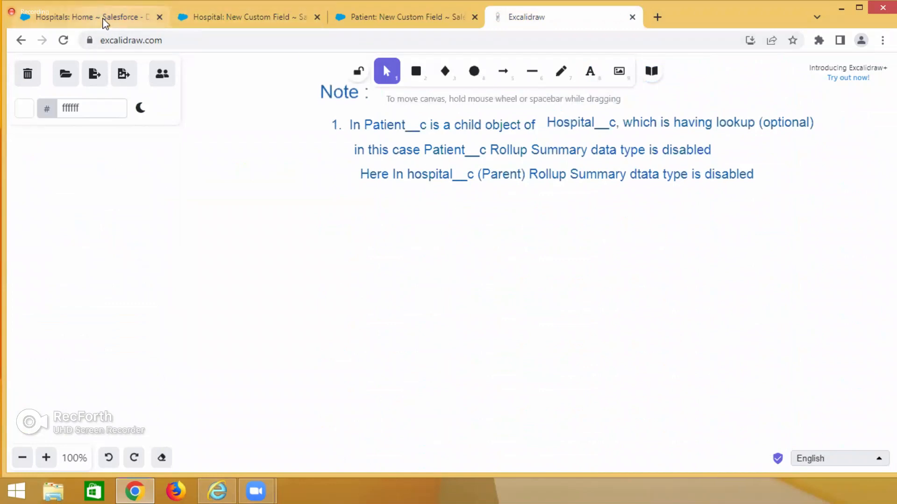
pyautogui.click(379, 15)
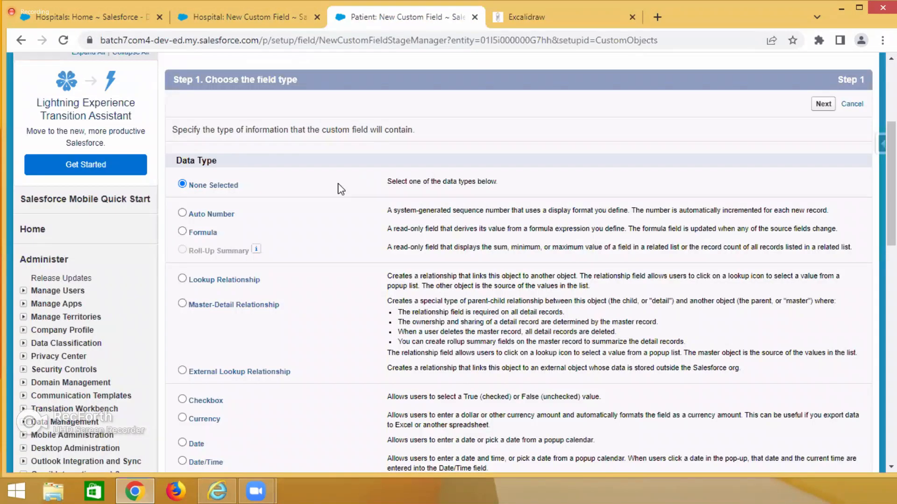
pyautogui.scroll(5, 374, 340)
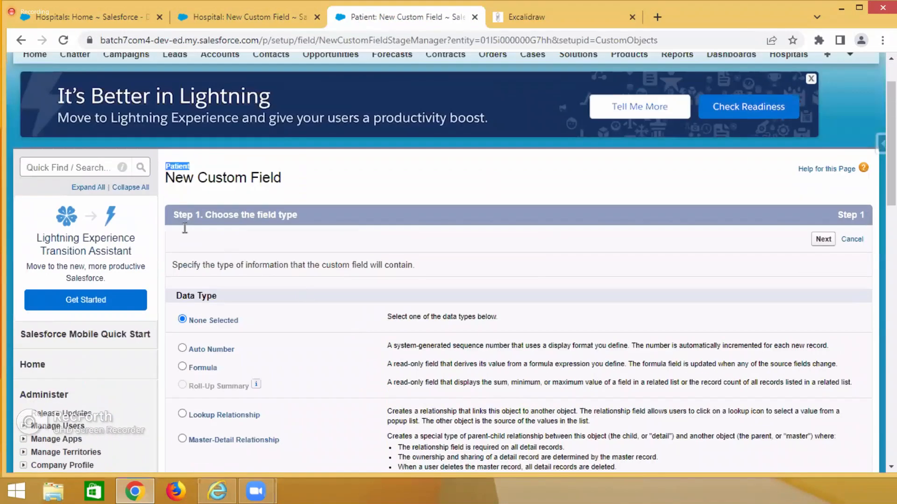
# Choose Master-Detail Relationship as the data type of the new Patient field and continue to selecting the related object.
pyautogui.doubleClick(180, 226)
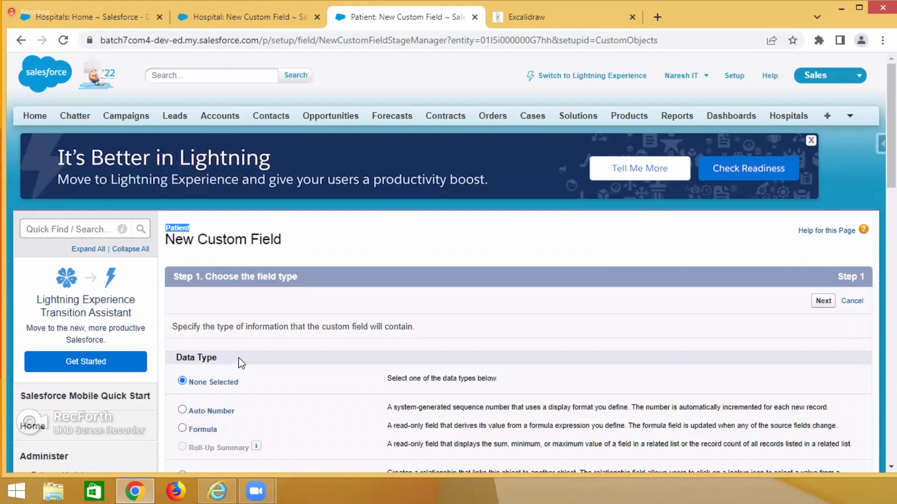
pyautogui.scroll(-3, 327, 234)
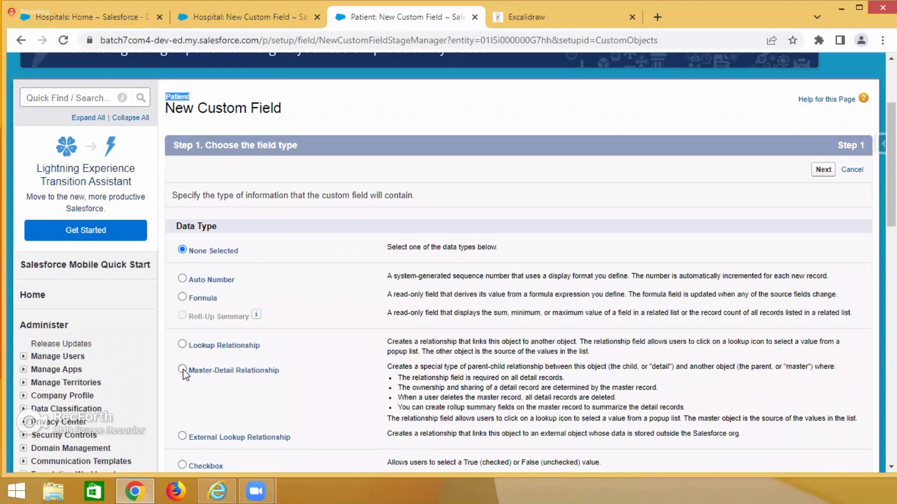
pyautogui.click(326, 406)
pyautogui.click(823, 170)
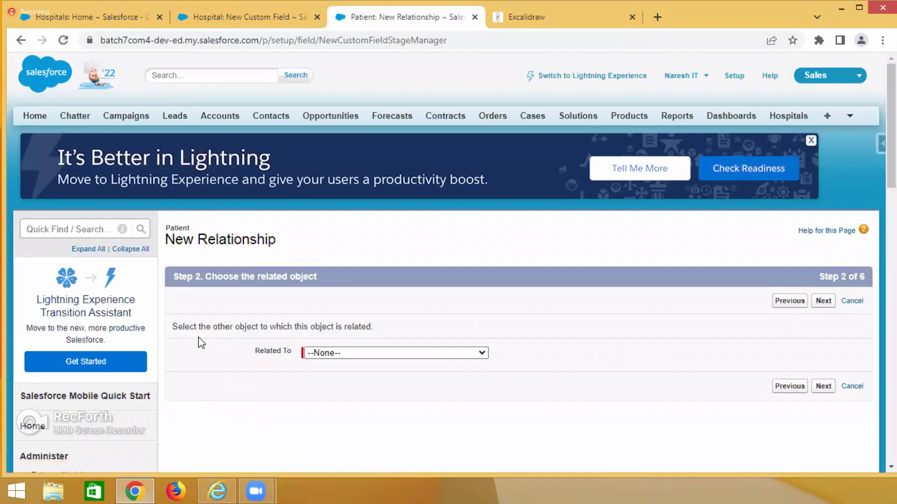
# Switch to Excalidraw and label the arrow between the Doctor box and the Patient box "Master Detail".
pyautogui.click(509, 17)
pyautogui.scroll(-20, 490, 339)
pyautogui.scroll(-5, 489, 340)
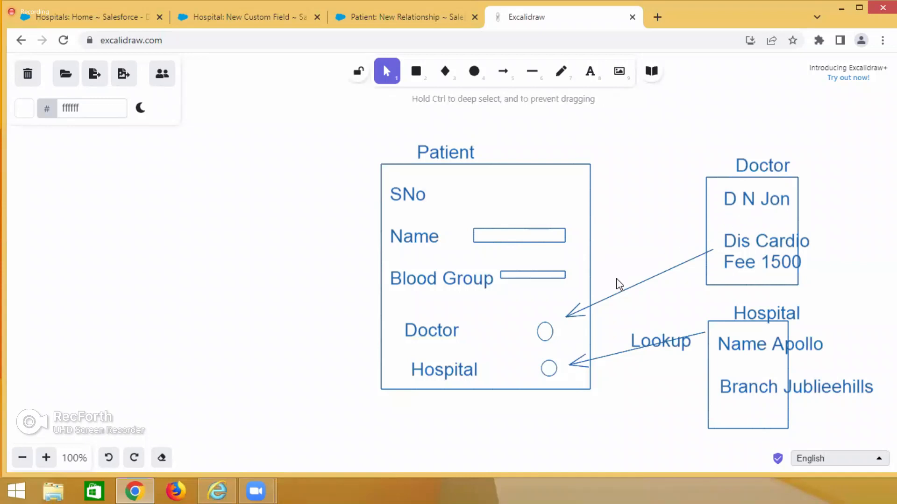
pyautogui.doubleClick(617, 279)
pyautogui.write('Ma')
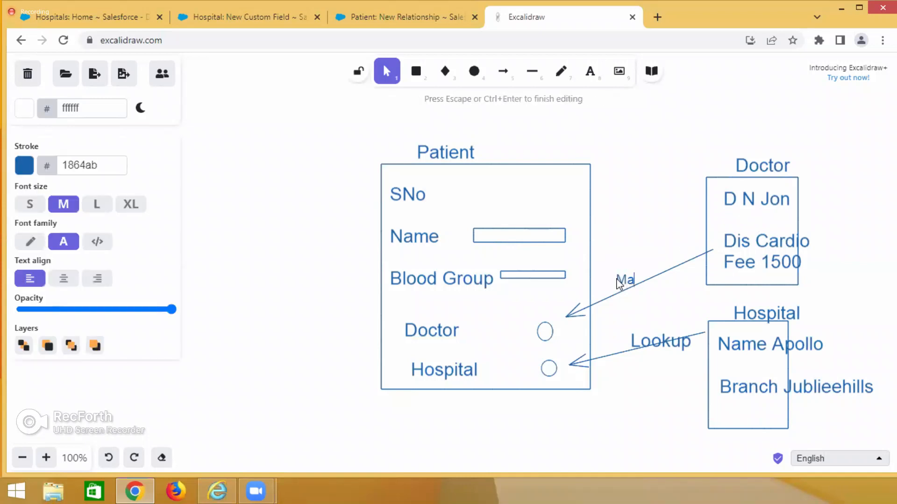
pyautogui.write('ster Detail')
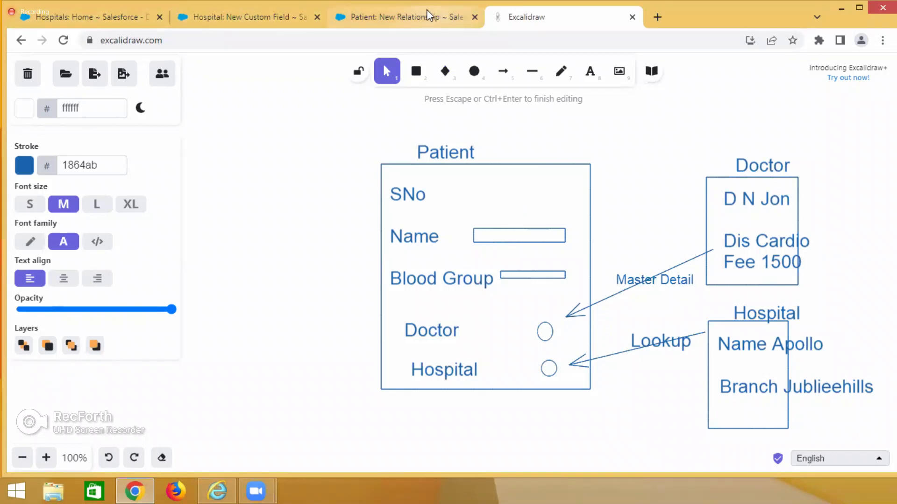
# Switch back to the Patient New Relationship page in Salesforce, relate the field to the Doctor object and continue.
pyautogui.click(444, 18)
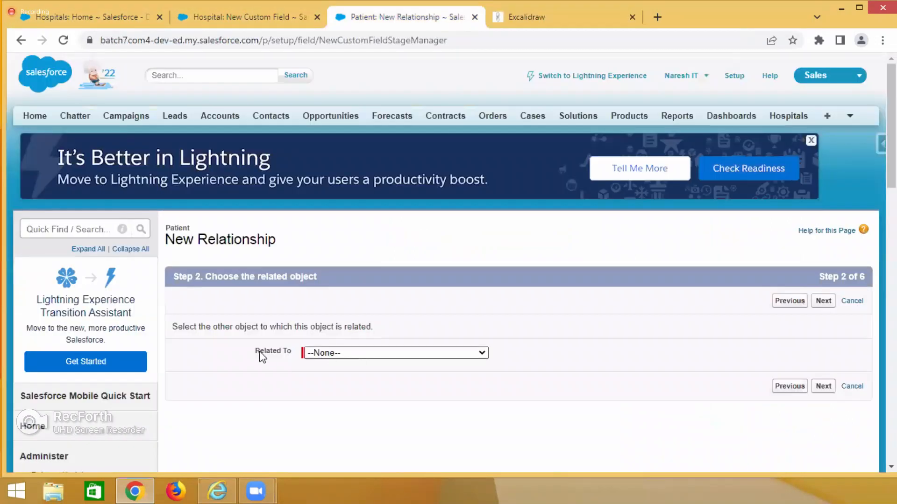
pyautogui.click(350, 360)
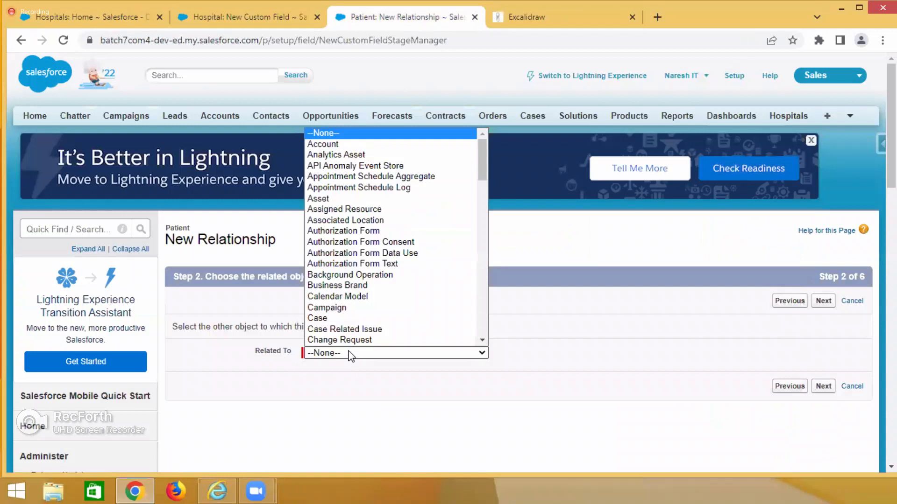
pyautogui.scroll(-10, 336, 313)
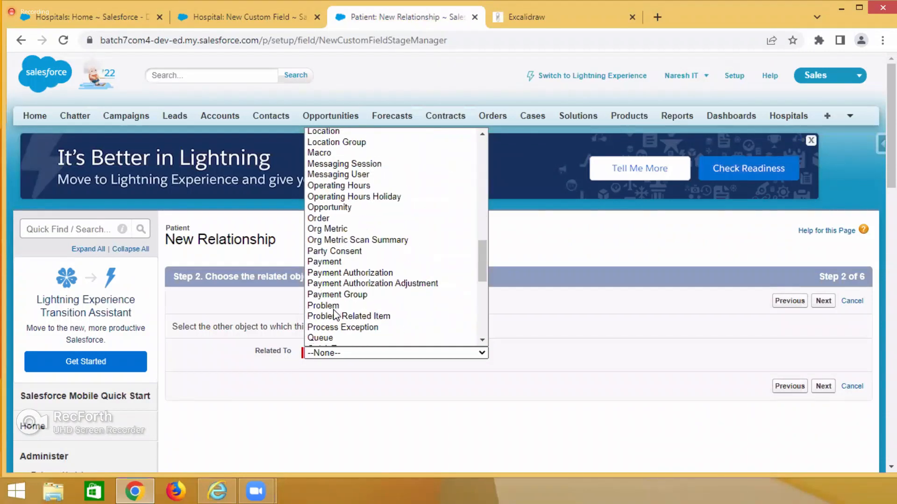
pyautogui.scroll(5, 334, 316)
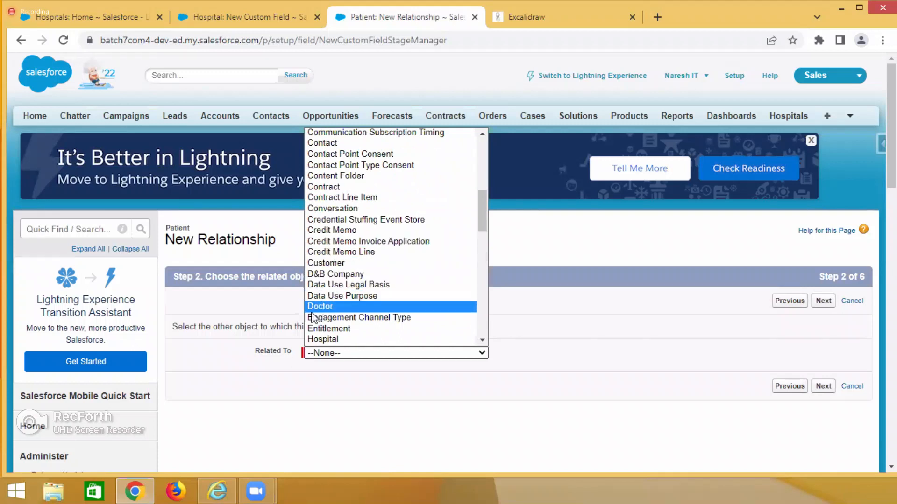
pyautogui.click(321, 307)
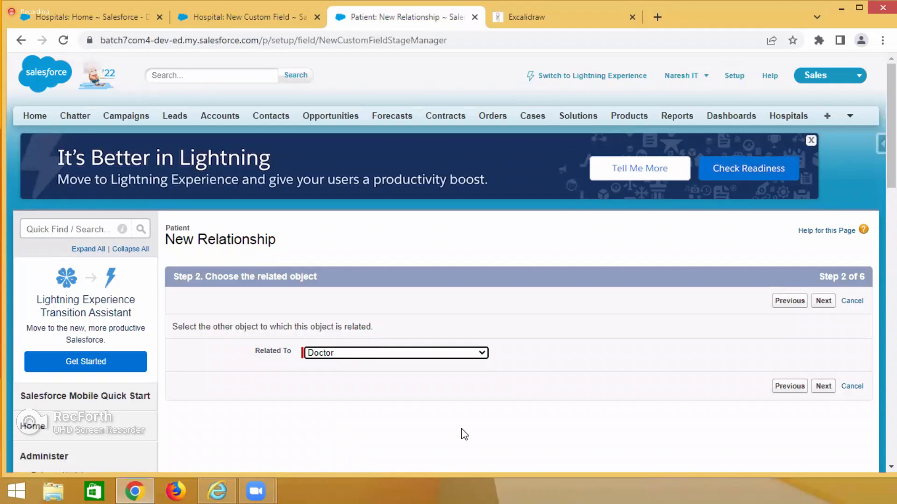
pyautogui.click(824, 301)
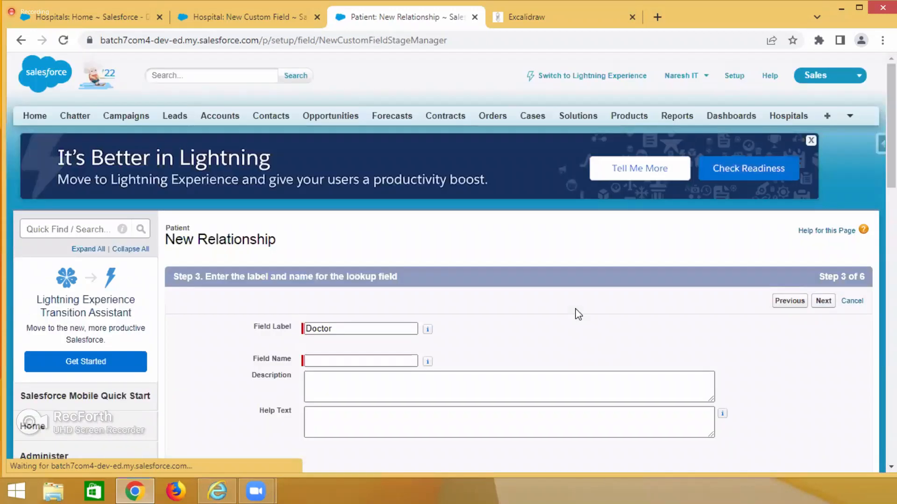
# Fill in the field name Doctor, check the field label and child relationship name, and continue to field-level security.
pyautogui.scroll(-1, 578, 314)
pyautogui.scroll(-1, 577, 311)
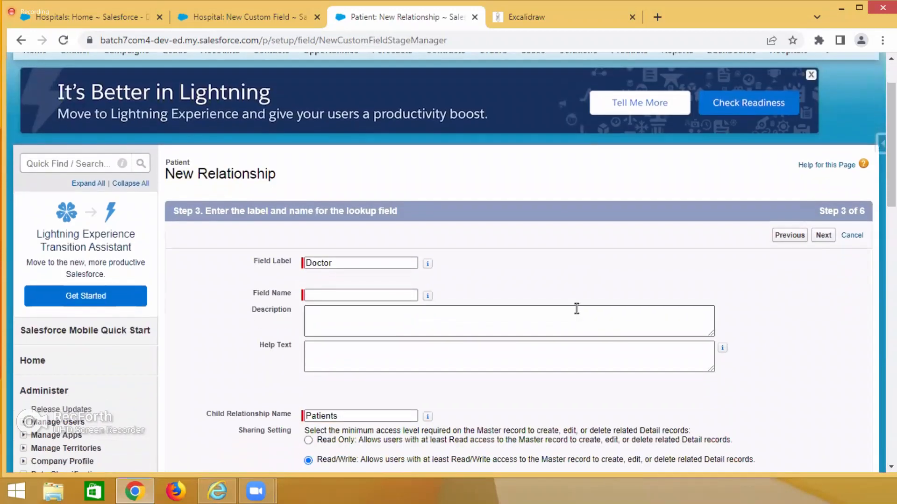
pyautogui.moveTo(350, 262); pyautogui.dragTo(269, 266)
pyautogui.click(308, 295)
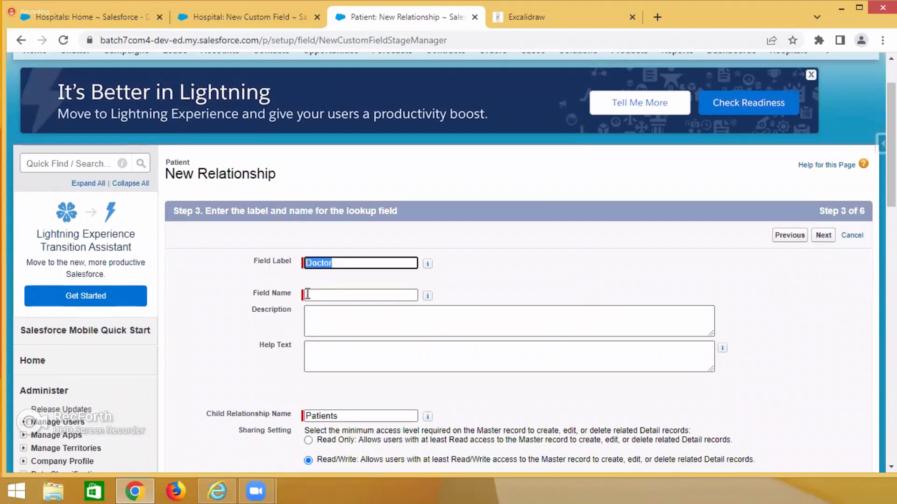
pyautogui.scroll(-1, 486, 387)
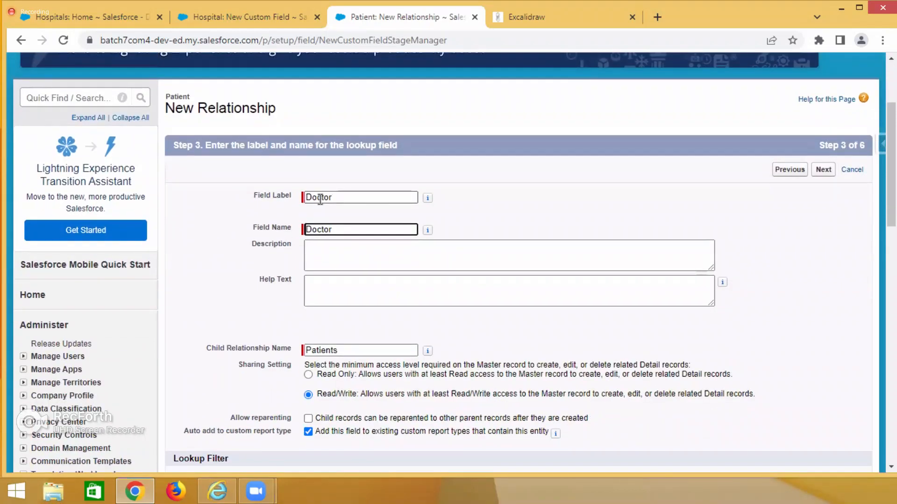
pyautogui.moveTo(338, 197); pyautogui.dragTo(294, 202)
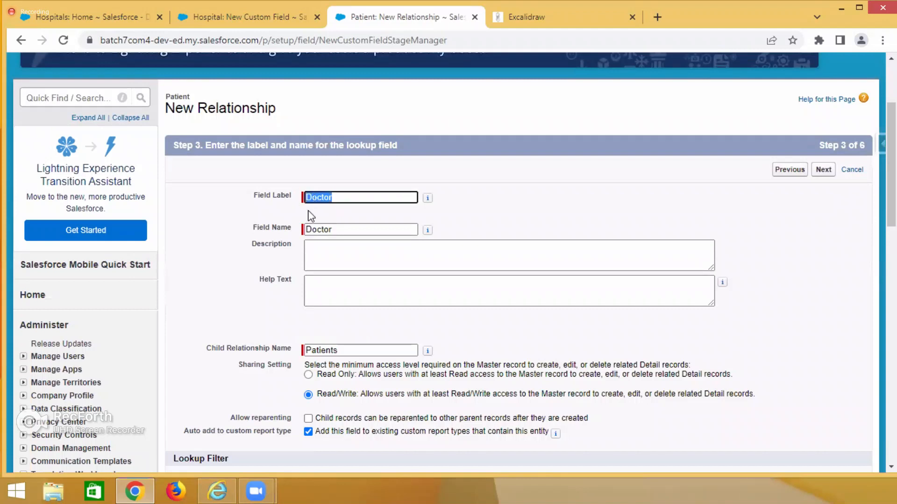
pyautogui.doubleClick(213, 348)
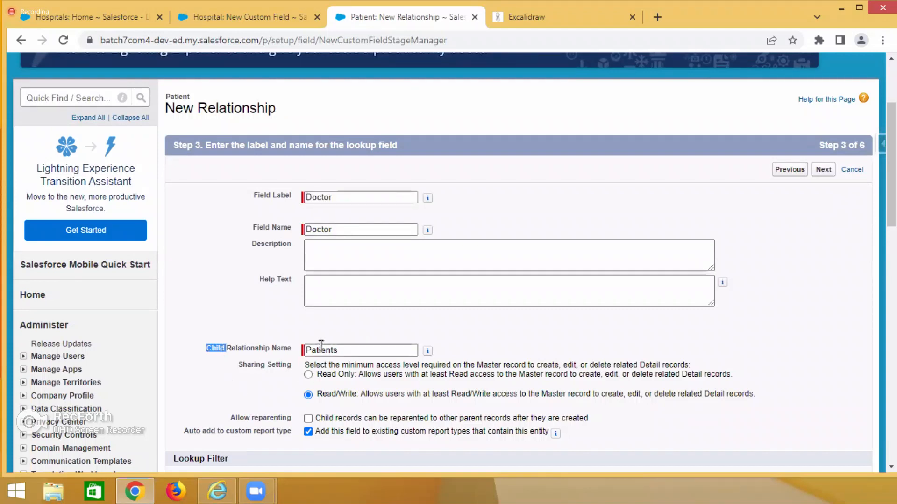
pyautogui.doubleClick(320, 351)
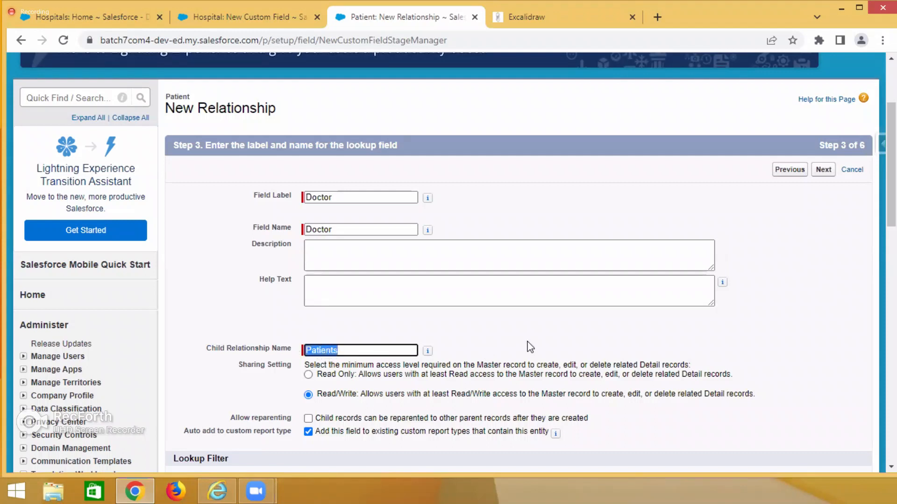
pyautogui.click(823, 170)
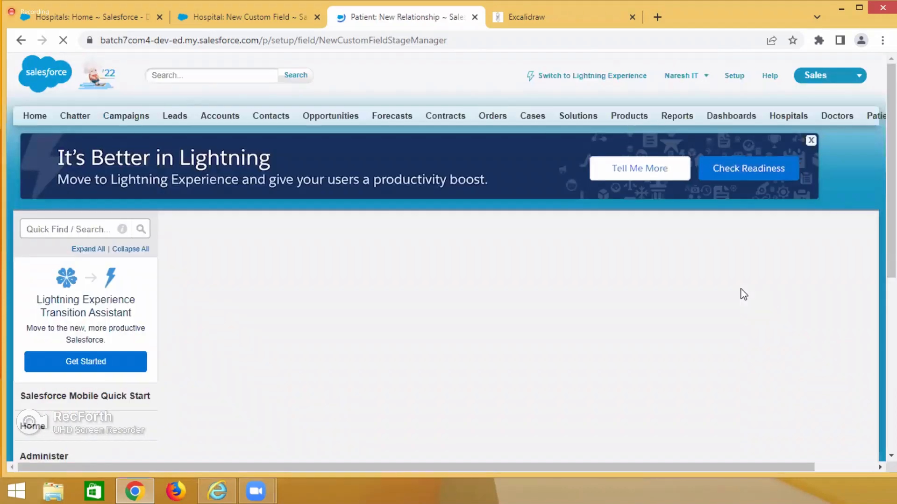
# Review the Master-Detail data type and its field-level security, then continue to the page layouts.
pyautogui.scroll(-1, 742, 295)
pyautogui.scroll(-2, 742, 294)
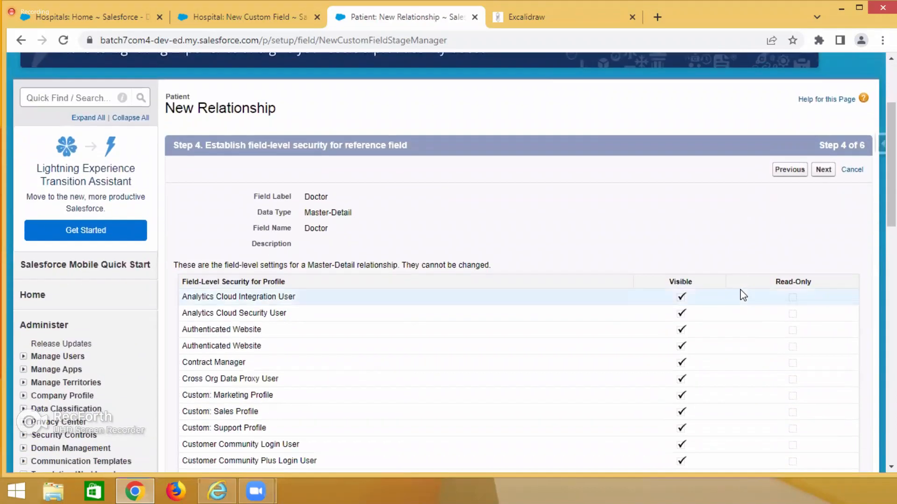
pyautogui.moveTo(308, 148); pyautogui.dragTo(357, 148)
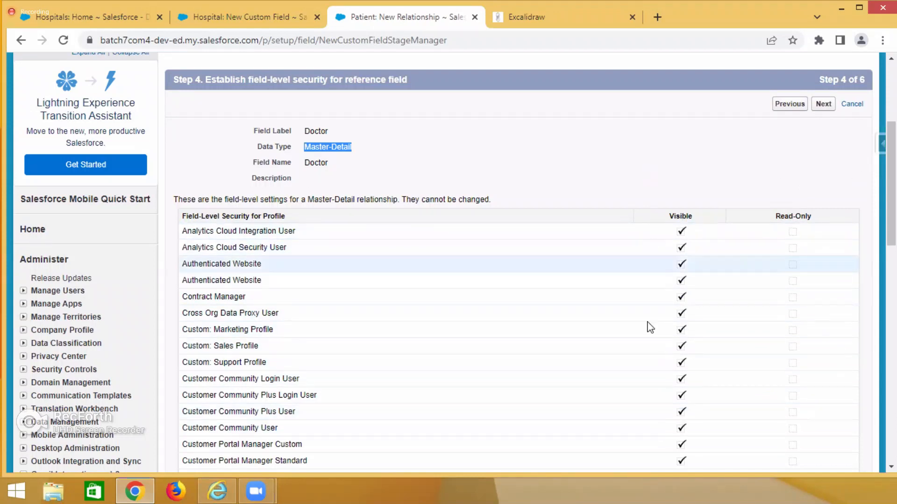
pyautogui.scroll(3, 750, 252)
pyautogui.scroll(2, 833, 311)
pyautogui.click(824, 302)
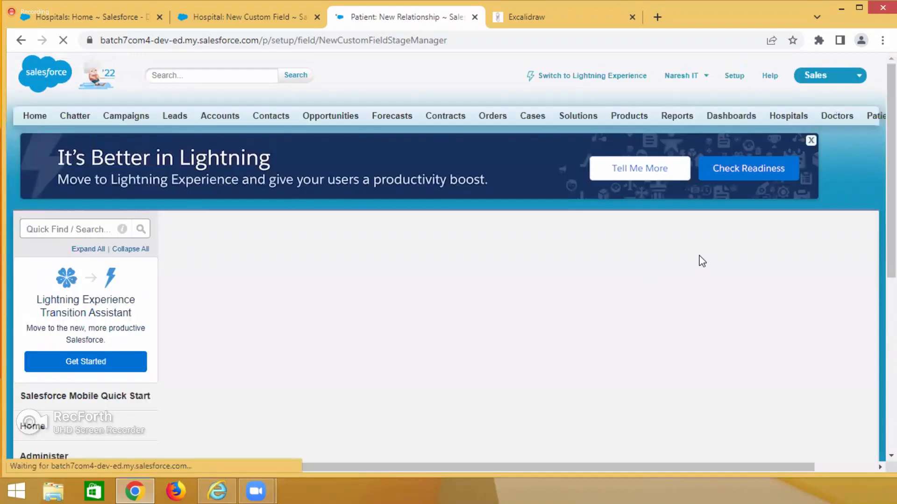
# Review the Patient object's Doctor field label and Master-Detail type, keep it on Patient Layout and continue to the custom related lists.
pyautogui.scroll(-3, 699, 258)
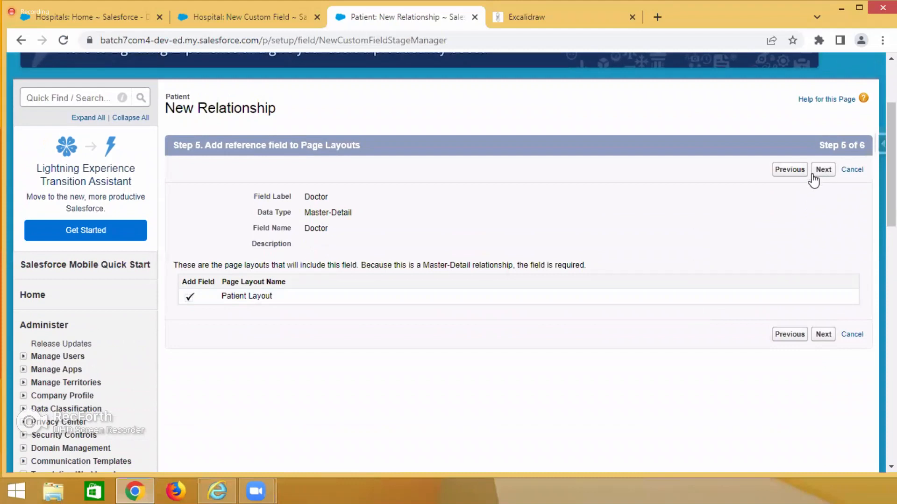
pyautogui.doubleClick(319, 197)
pyautogui.moveTo(306, 213); pyautogui.dragTo(364, 217)
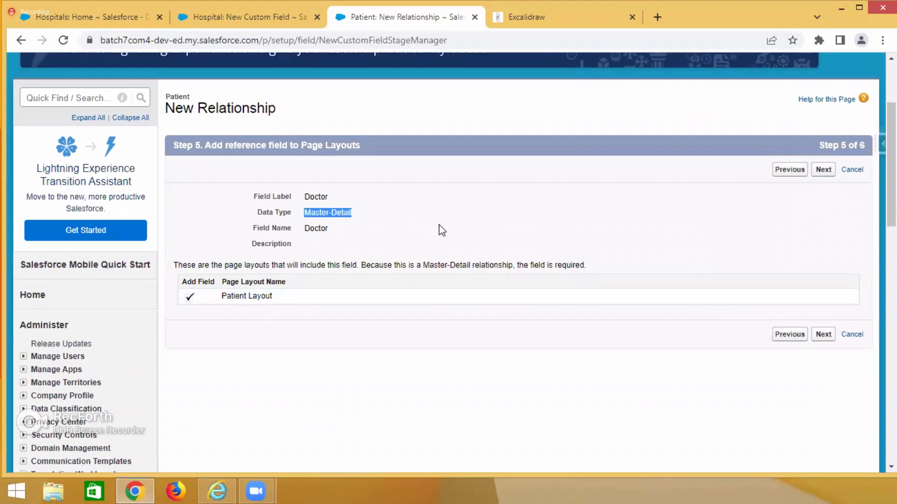
pyautogui.scroll(1, 220, 206)
pyautogui.click(185, 165)
pyautogui.doubleClick(185, 164)
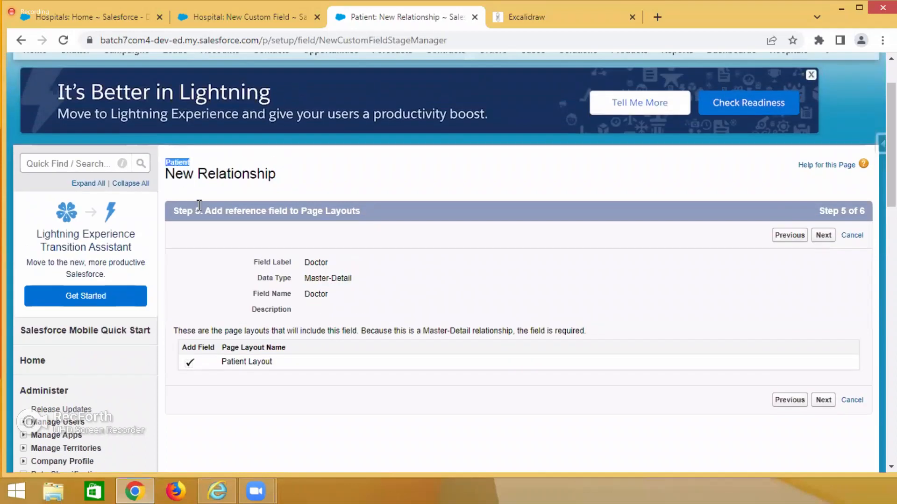
pyautogui.doubleClick(310, 262)
pyautogui.moveTo(307, 277); pyautogui.dragTo(372, 287)
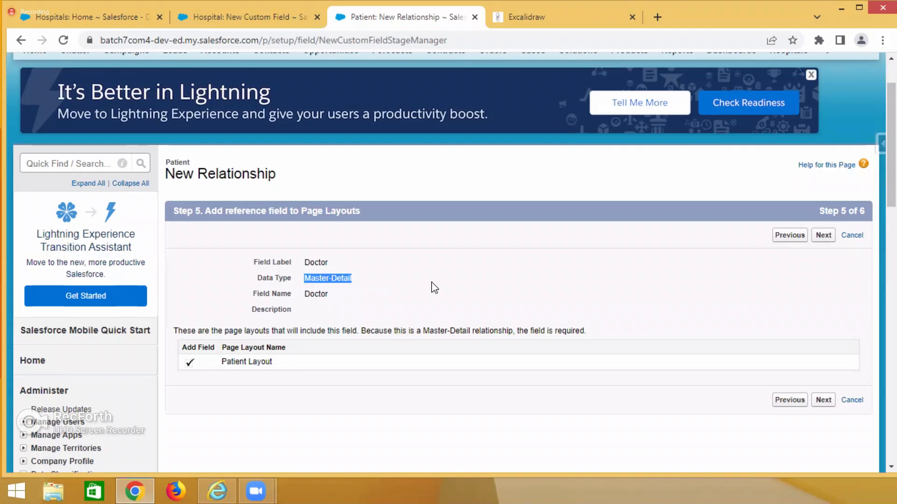
pyautogui.click(823, 236)
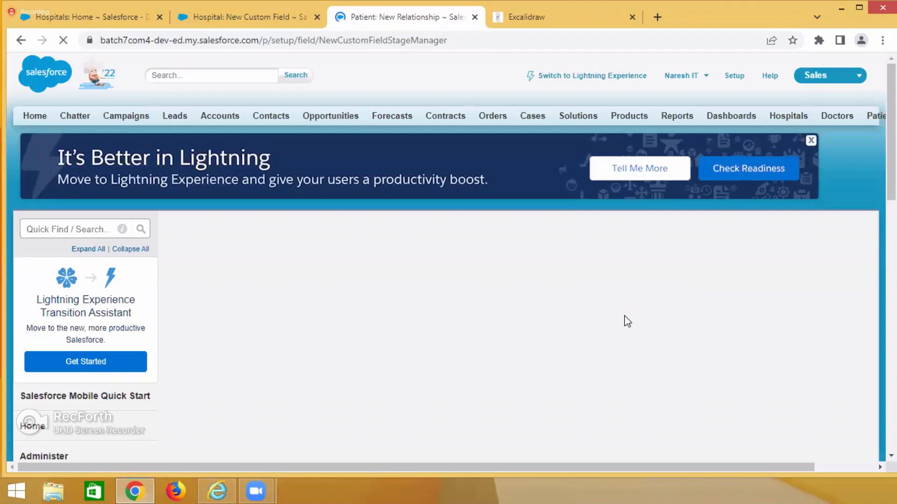
pyautogui.scroll(-1, 627, 322)
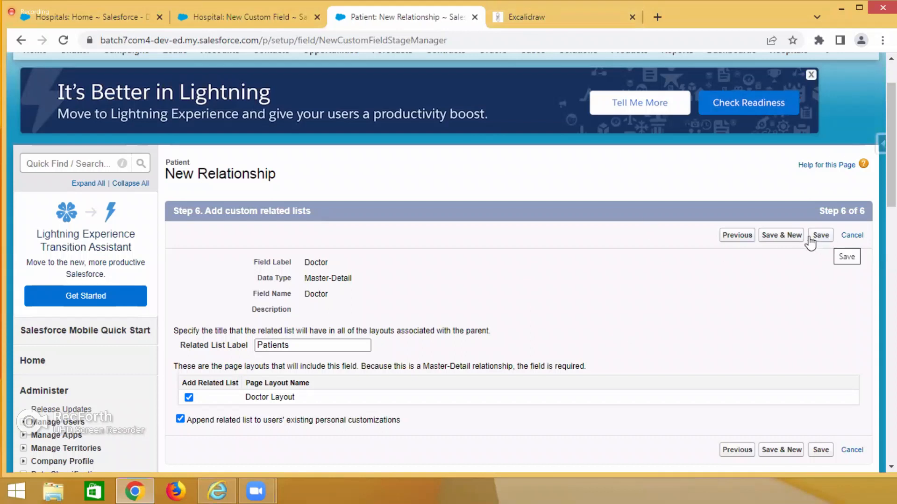
# Open the Patients records in the All view from the Hospitals page and open the first patient record for editing.
pyautogui.hotkey('ctrl', 'Tab')
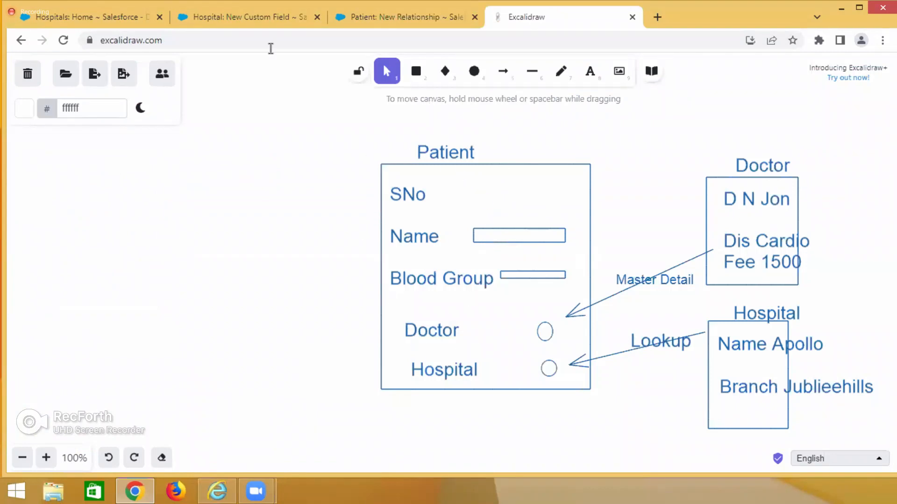
pyautogui.click(118, 19)
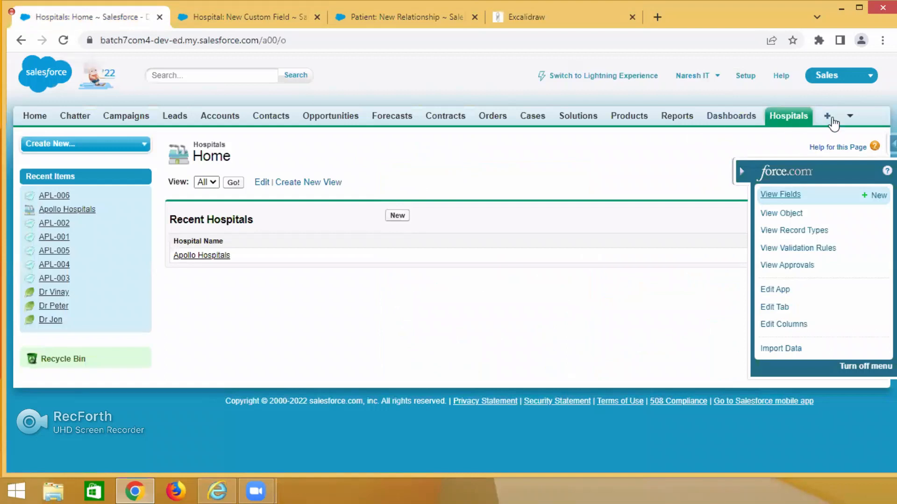
pyautogui.click(850, 120)
pyautogui.click(824, 150)
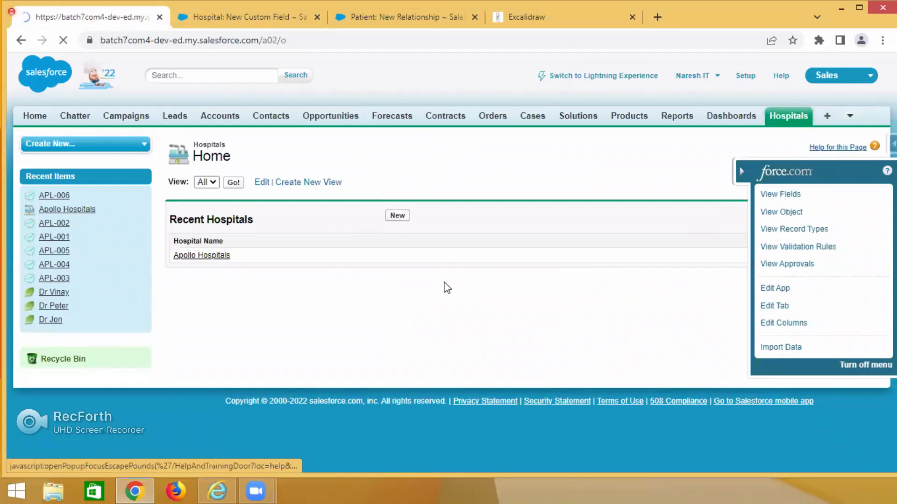
pyautogui.click(228, 184)
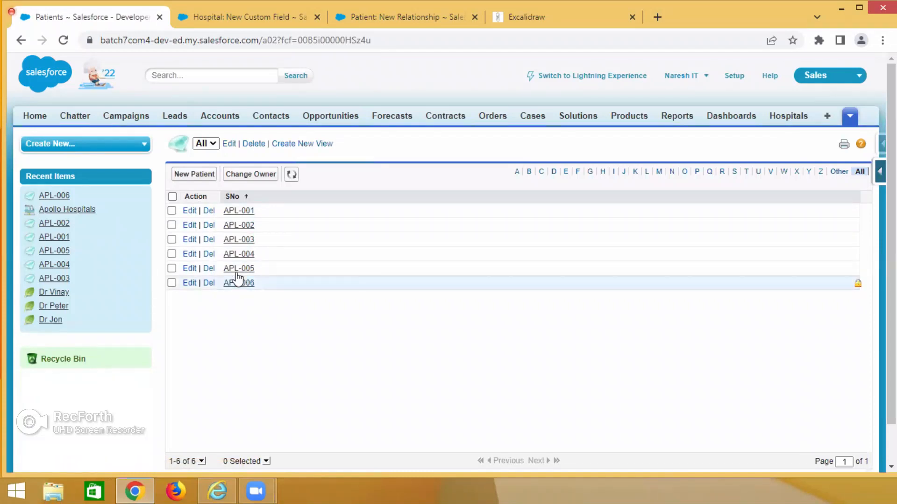
pyautogui.click(189, 213)
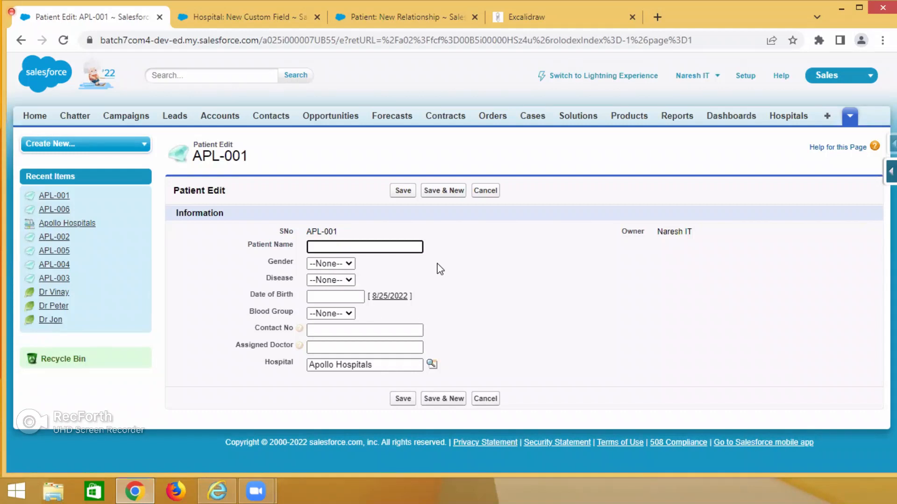
# Close the Hospital New Custom Field page and return to the Patient New Relationship page.
pyautogui.click(247, 19)
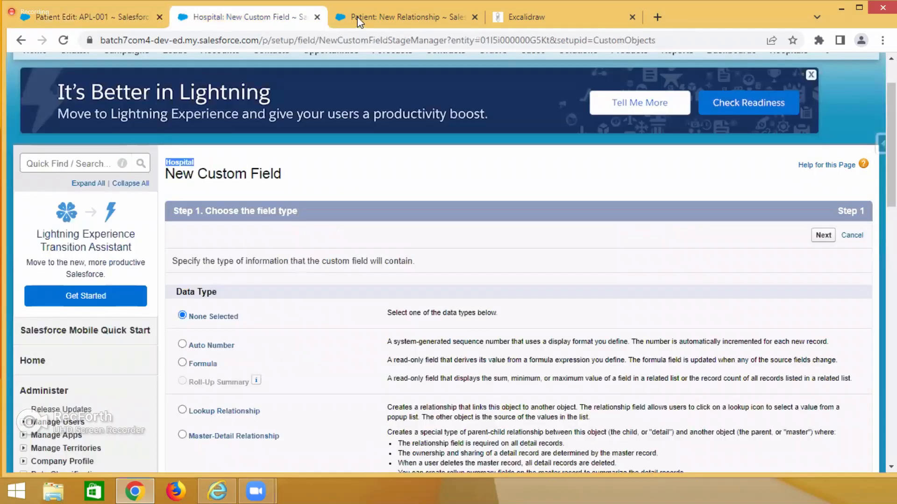
pyautogui.click(316, 18)
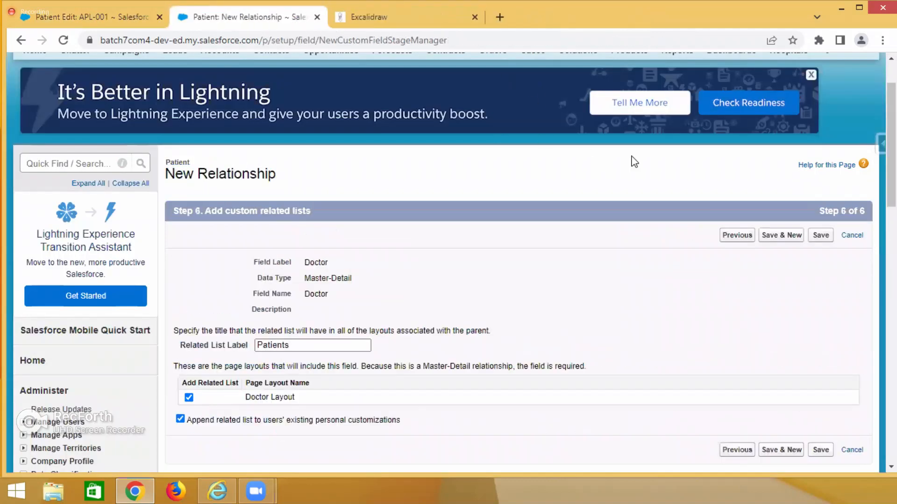
# Check the Doctor field label and the Patient object on the custom related lists page, and return to the APL-001 edit form.
pyautogui.doubleClick(315, 262)
pyautogui.moveTo(166, 162); pyautogui.dragTo(182, 165)
pyautogui.click(93, 17)
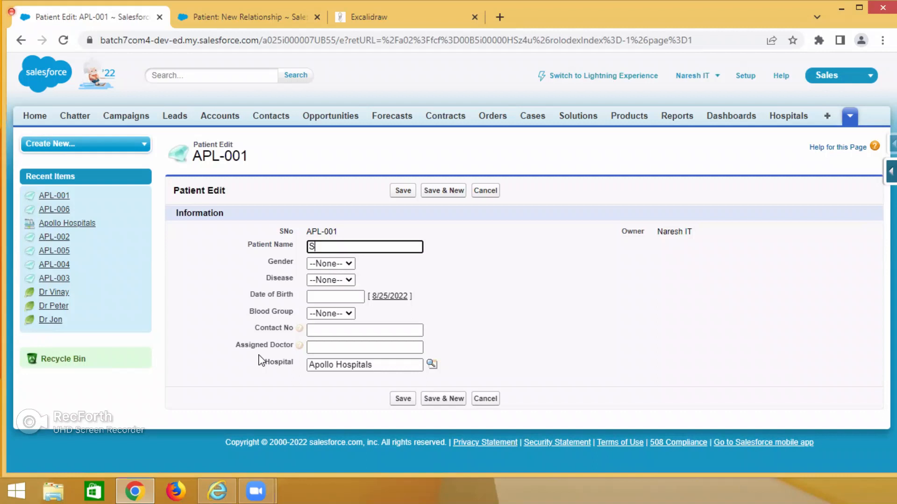
# Enter the patient's name in the APL-001 record, set Gender to Male and Disease to Cardio.
pyautogui.write('avan')
pyautogui.click(332, 265)
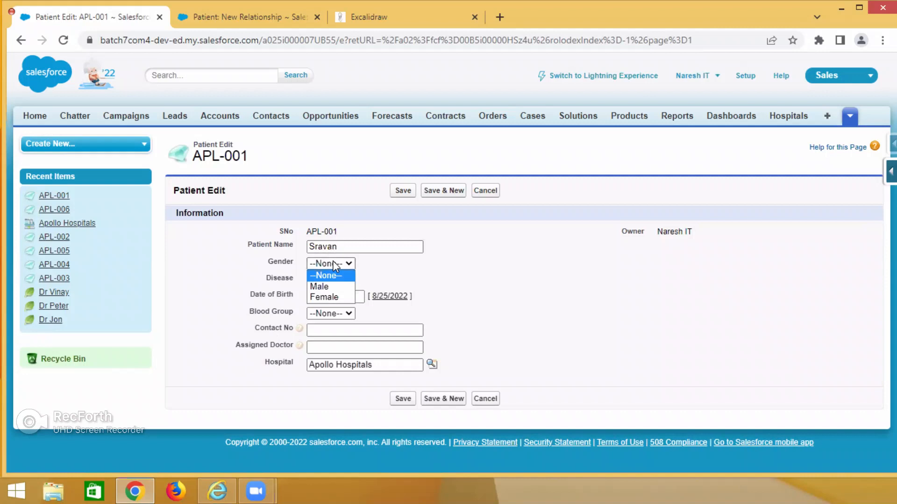
pyautogui.click(332, 289)
pyautogui.click(333, 280)
pyautogui.click(330, 314)
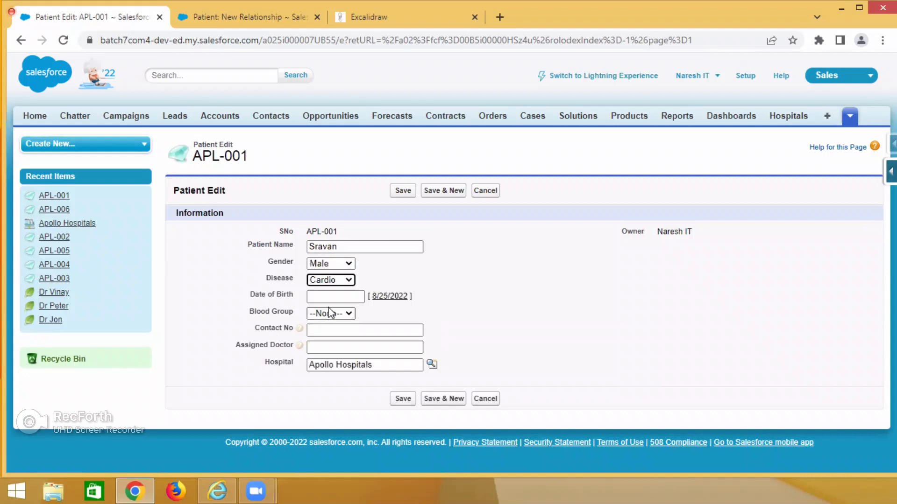
# Enter the patient's date of birth in the APL-001 record and correct its year.
pyautogui.click(327, 296)
pyautogui.click(349, 325)
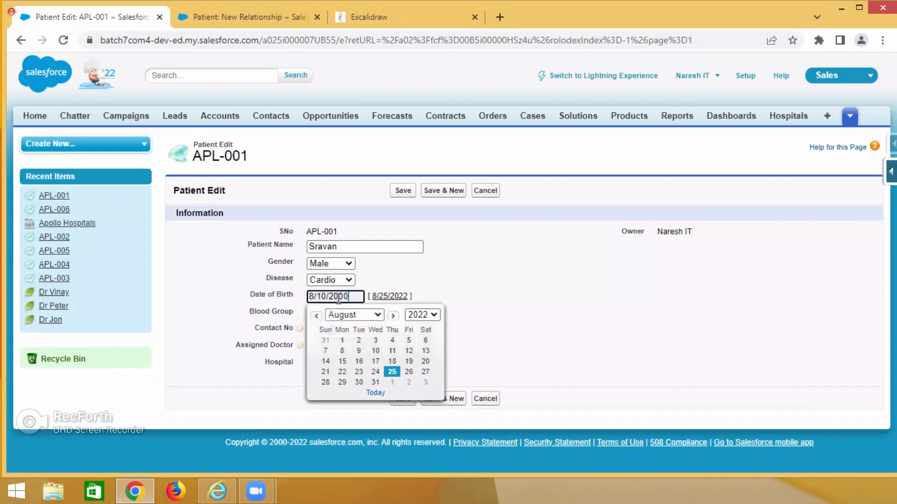
pyautogui.moveTo(329, 296); pyautogui.dragTo(351, 296)
pyautogui.write('1990')
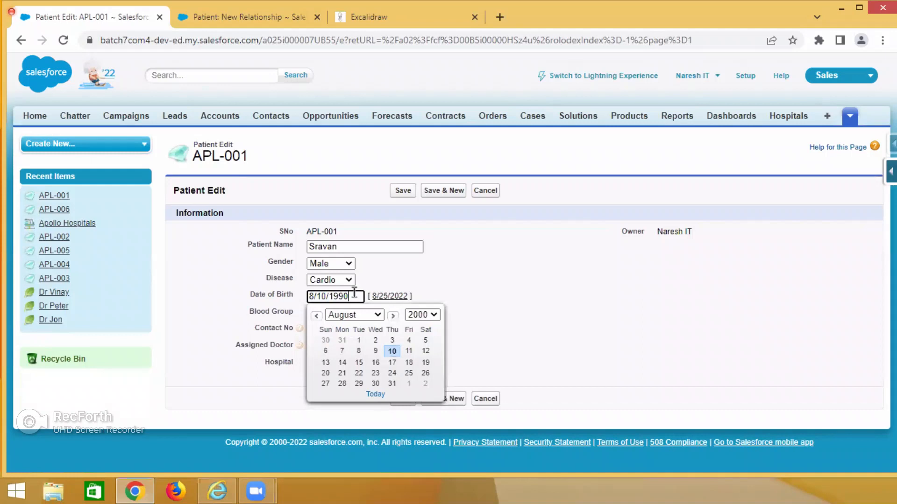
pyautogui.click(511, 248)
# Set the patient's Blood Group to A+ and fill in the contact number from the suggested entry.
pyautogui.click(331, 313)
pyautogui.click(322, 334)
pyautogui.click(323, 332)
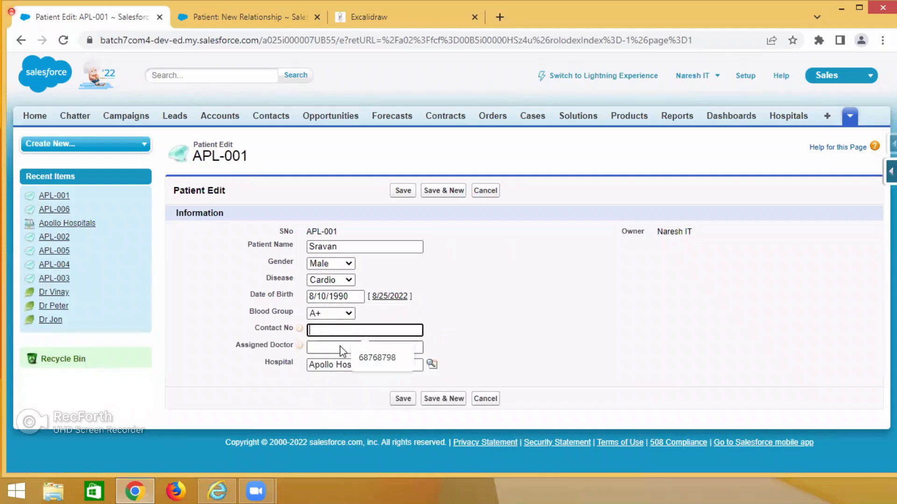
pyautogui.click(371, 358)
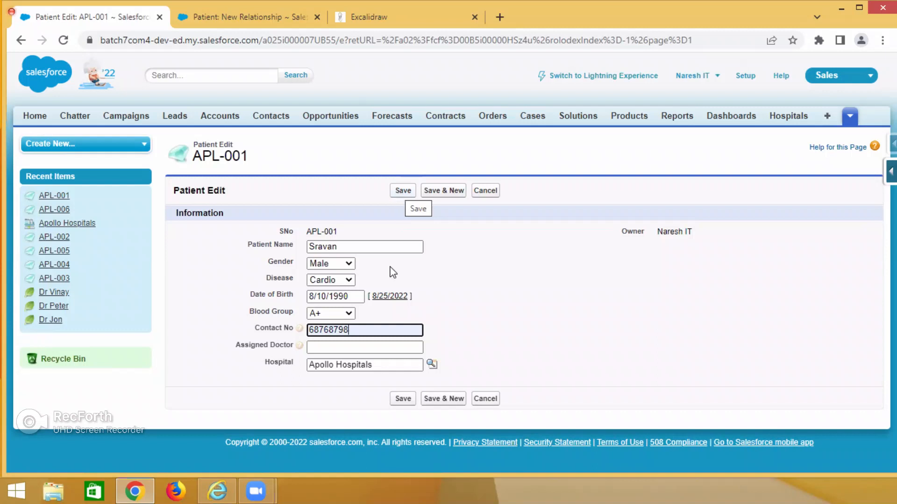
# Compare the APL-001 patient edit form with the custom related lists page of the new Doctor relationship.
pyautogui.click(224, 16)
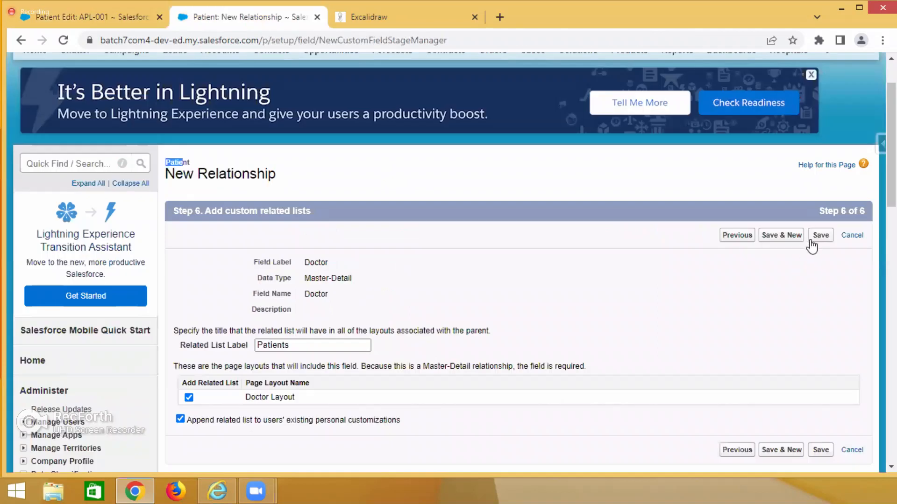
pyautogui.click(80, 9)
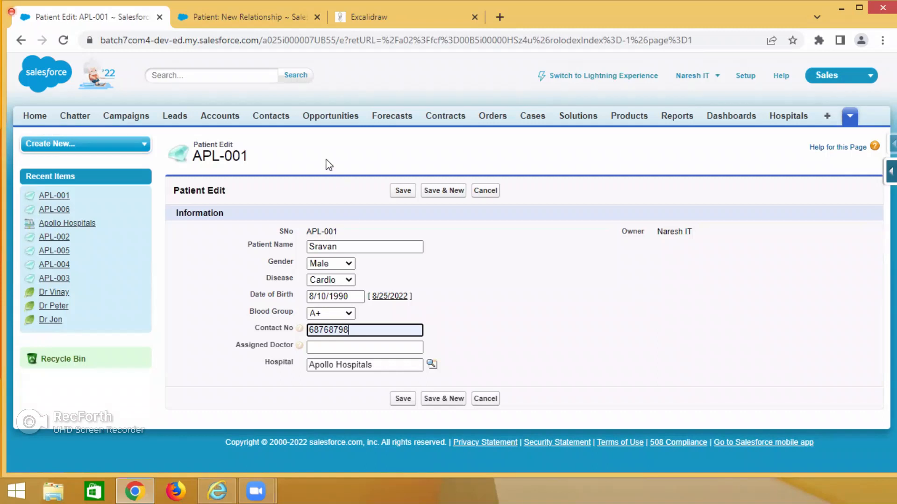
pyautogui.click(234, 15)
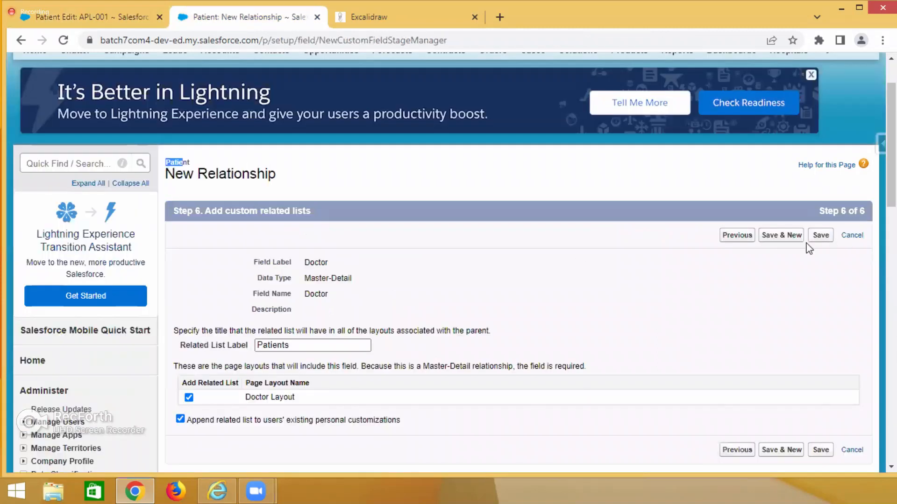
pyautogui.click(84, 16)
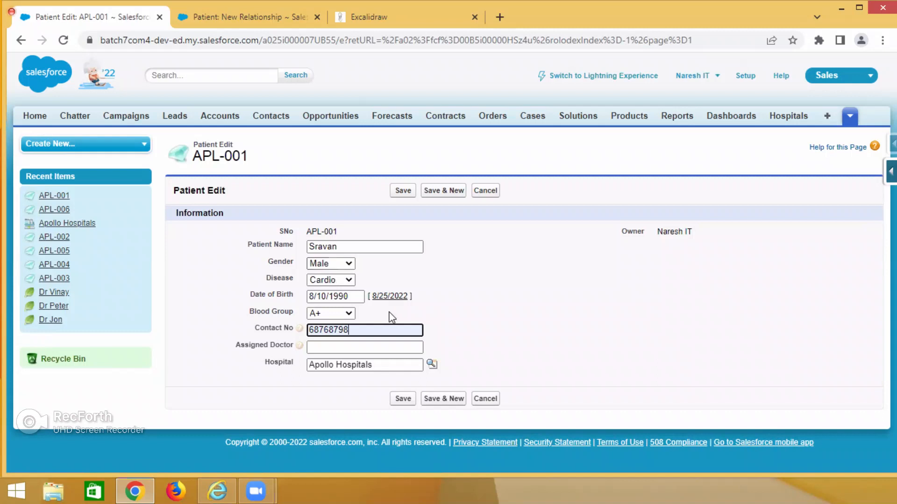
pyautogui.click(278, 18)
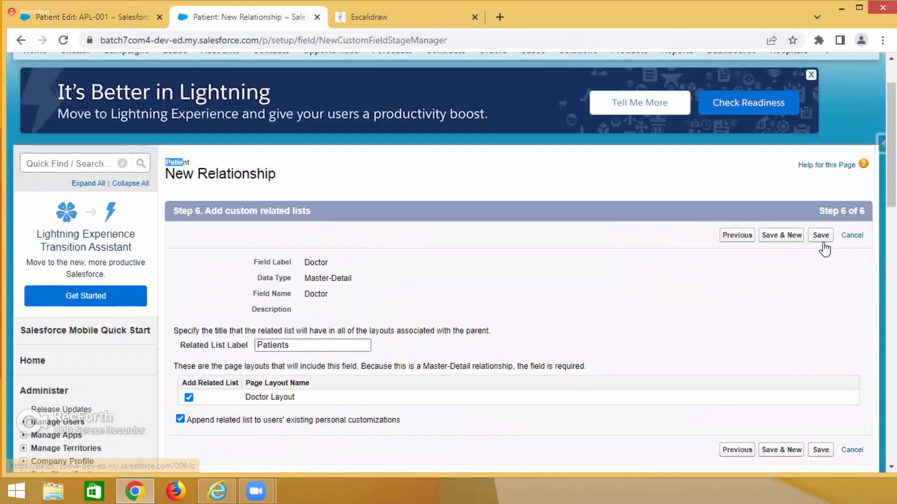
pyautogui.click(116, 17)
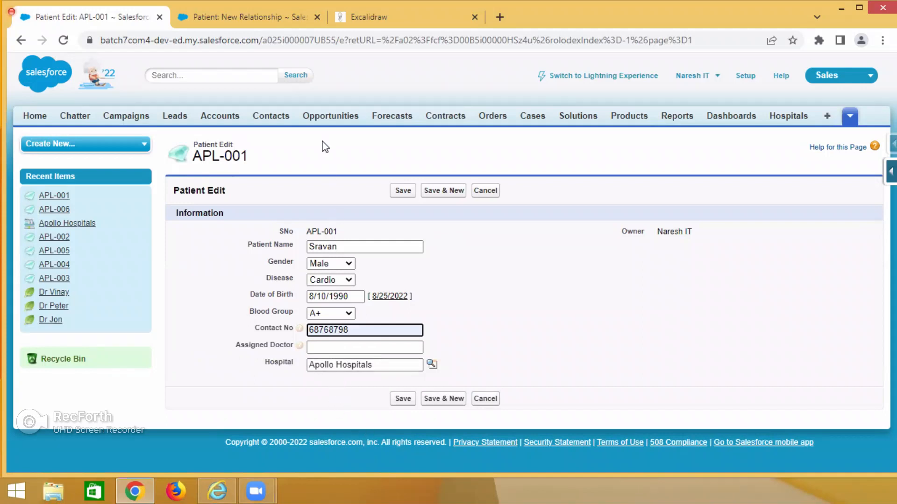
# Try to save the Doctor master-detail field on Patient and read the explanation on the page that follows.
pyautogui.click(252, 17)
pyautogui.click(820, 235)
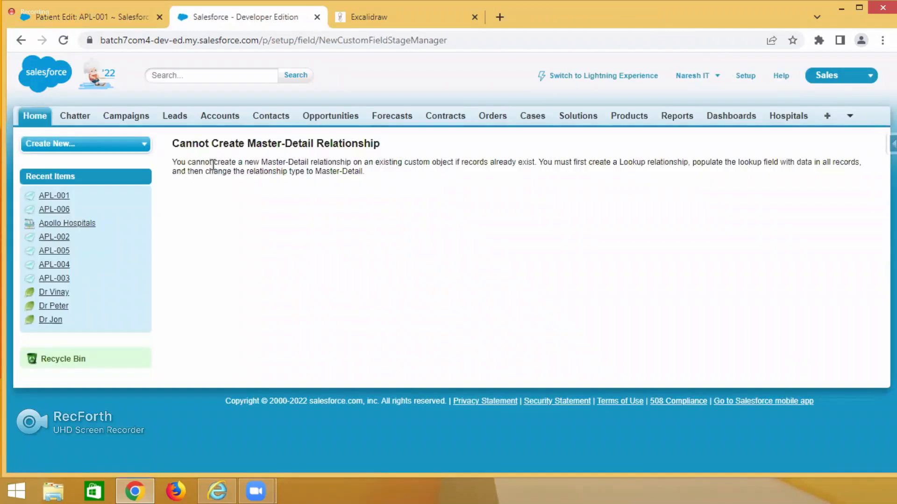
pyautogui.moveTo(173, 144); pyautogui.dragTo(229, 144)
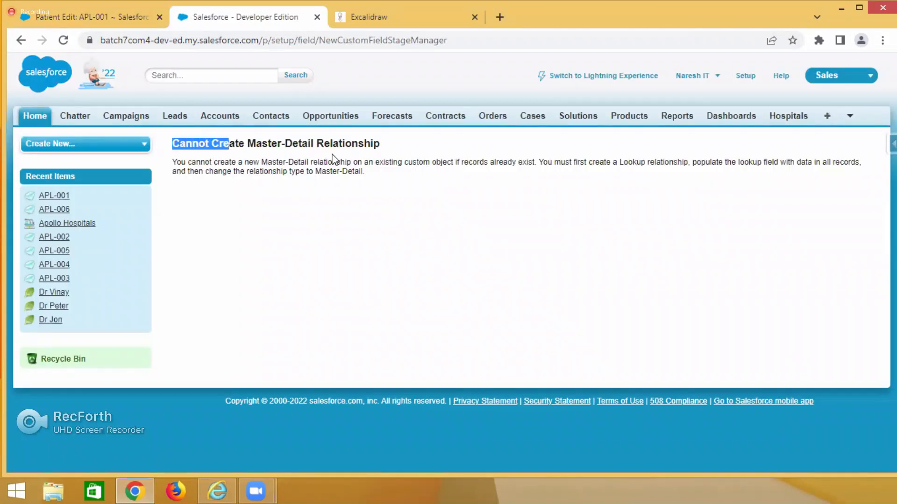
pyautogui.click(290, 207)
pyautogui.moveTo(182, 162); pyautogui.dragTo(538, 162)
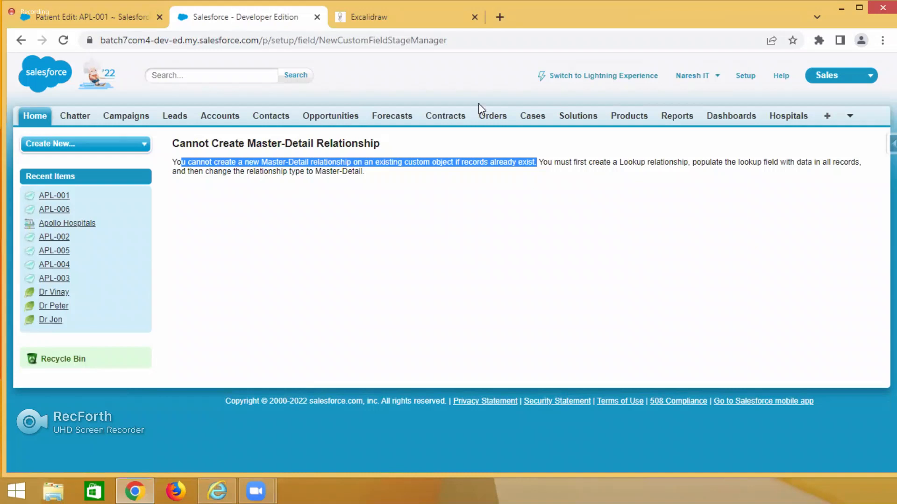
# Switch to Excalidraw and draw an upright rectangle on a blank area of the canvas.
pyautogui.click(400, 21)
pyautogui.scroll(-10, 475, 236)
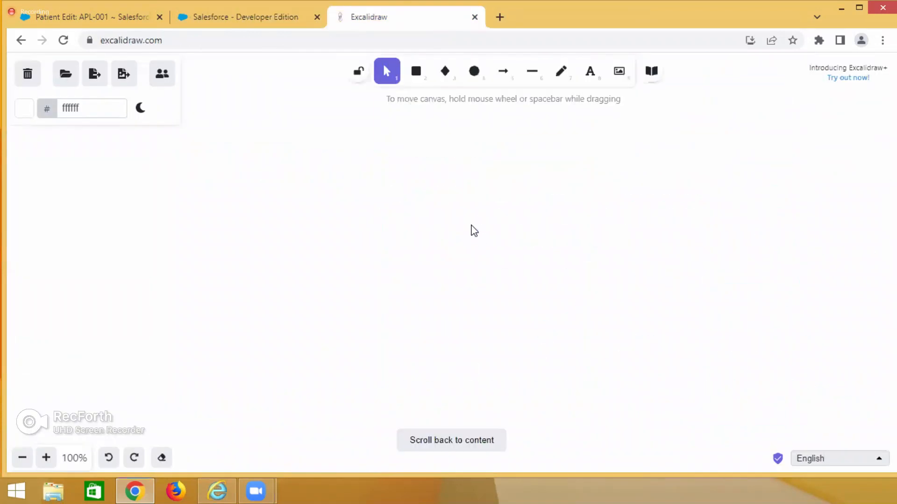
pyautogui.click(415, 71)
pyautogui.moveTo(375, 190); pyautogui.dragTo(446, 297)
pyautogui.doubleClick(399, 244)
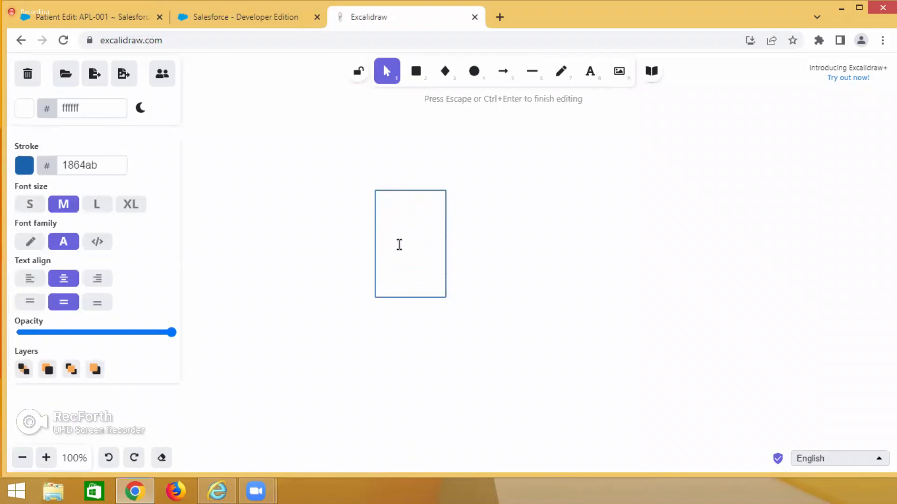
pyautogui.write('A')
pyautogui.doubleClick(410, 243)
pyautogui.press('BackSpace')
# Add the text label A just above the rectangle.
pyautogui.click(410, 184)
pyautogui.doubleClick(400, 180)
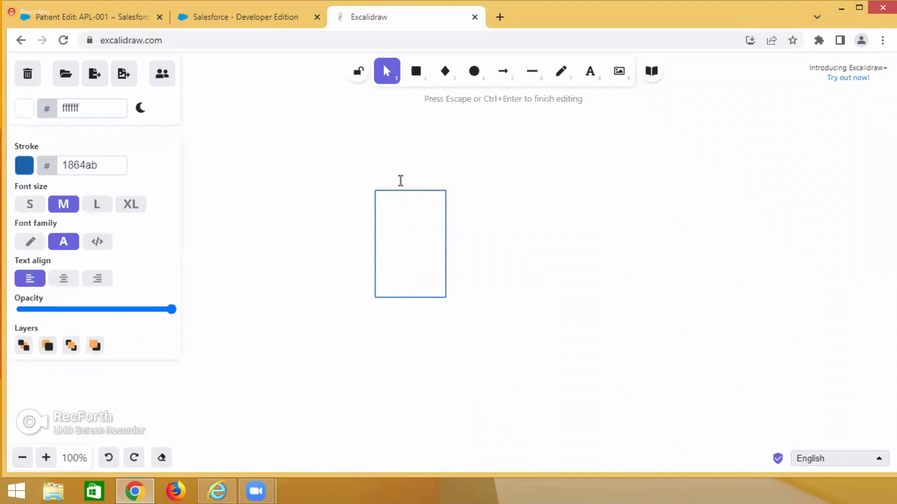
pyautogui.write('A')
# Draw a second, slightly smaller rectangle to the right of box A and label it B above its upper edge.
pyautogui.click(417, 75)
pyautogui.moveTo(545, 166); pyautogui.dragTo(605, 262)
pyautogui.doubleClick(568, 156)
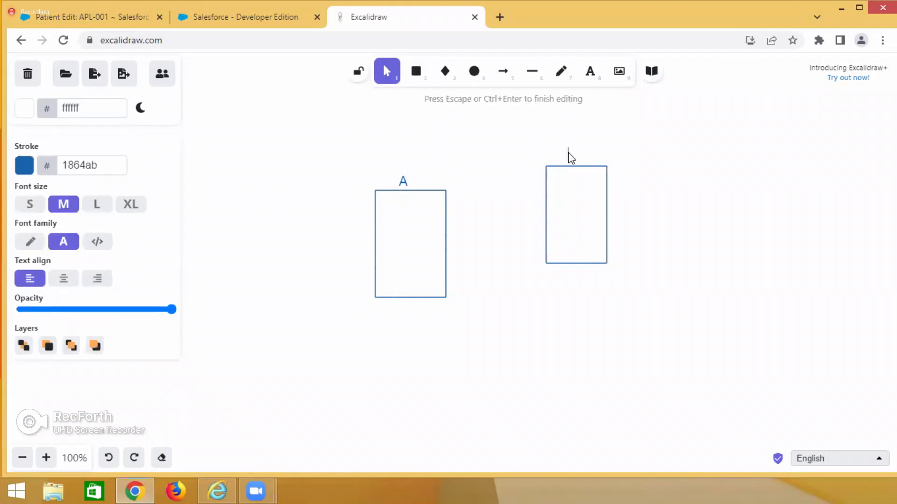
pyautogui.write('B')
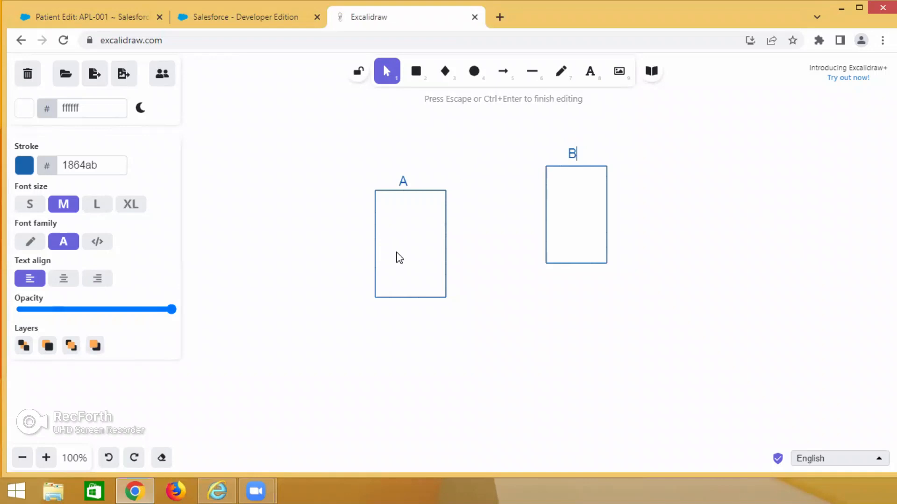
# Add the text 10M beside the A label above the first rectangle.
pyautogui.click(416, 186)
pyautogui.doubleClick(417, 182)
pyautogui.write('10M')
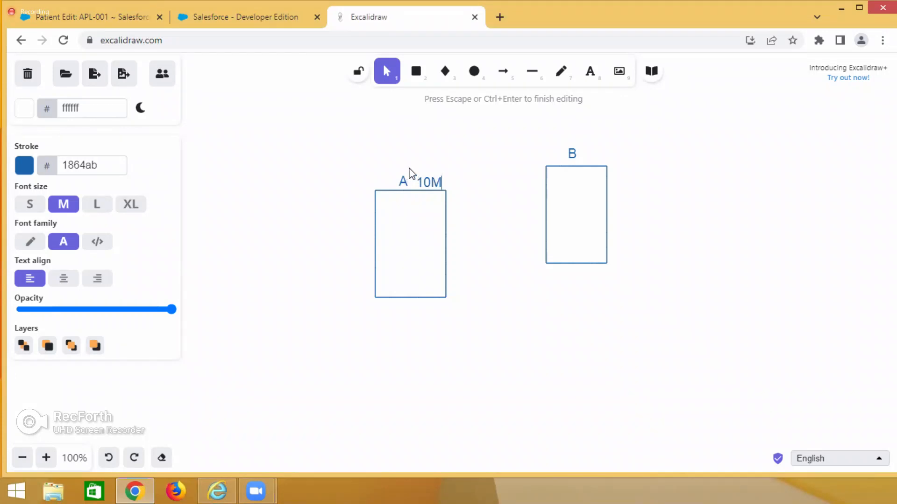
pyautogui.press('Escape')
# Draw an arrow from box B to box A and place the text Master on it.
pyautogui.click(500, 74)
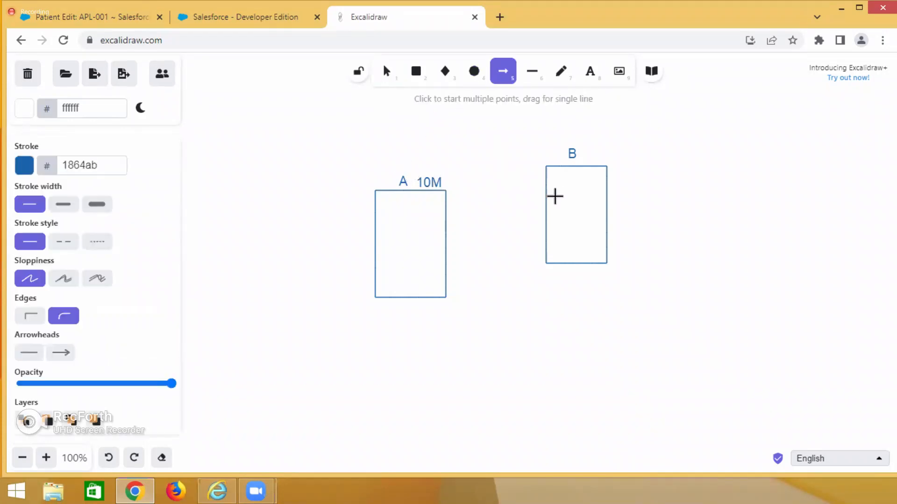
pyautogui.moveTo(559, 192); pyautogui.dragTo(436, 255)
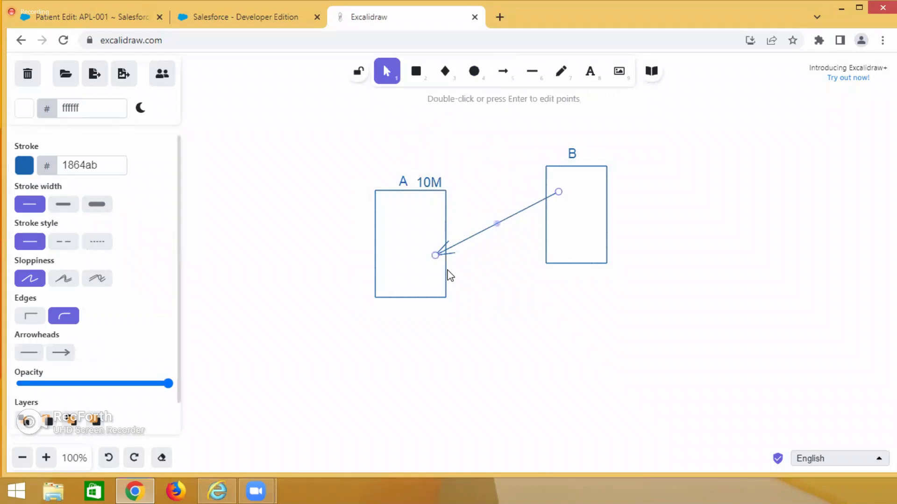
pyautogui.click(501, 325)
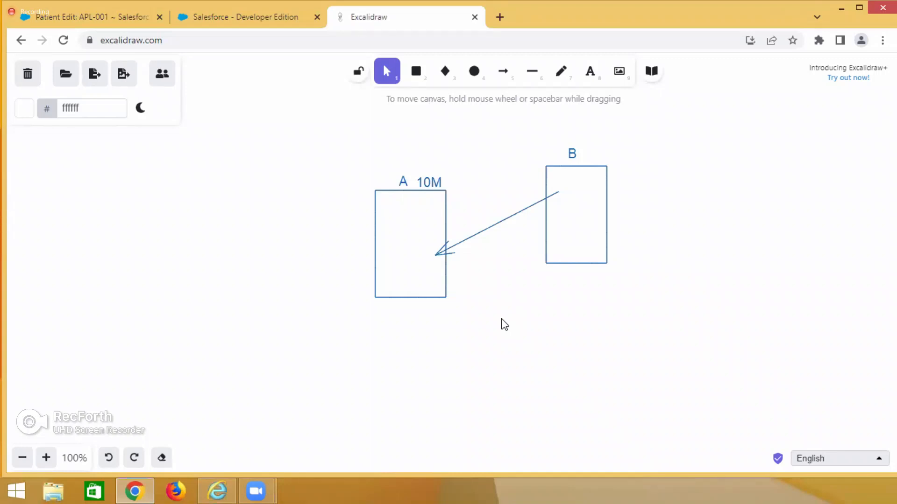
pyautogui.doubleClick(473, 224)
pyautogui.write('Master')
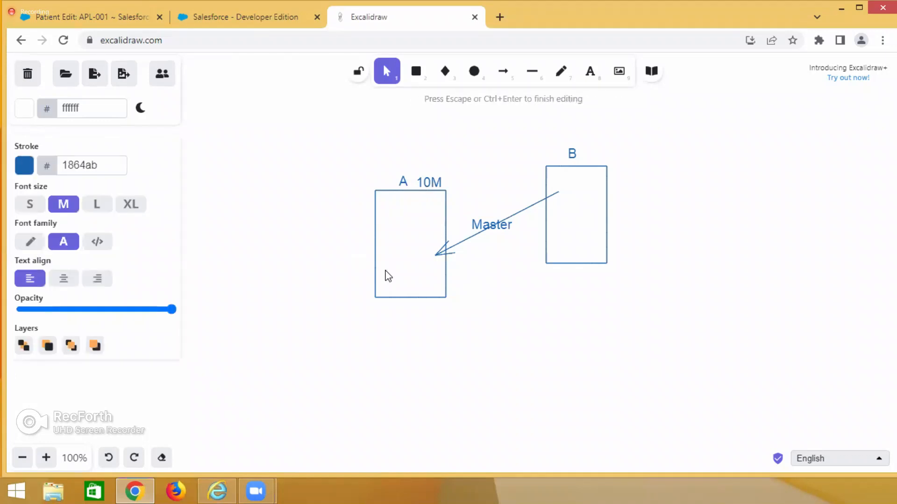
# Add a B field inside the lower part of box A, with a small rectangle and a small circle beside the text.
pyautogui.doubleClick(386, 275)
pyautogui.write('B')
pyautogui.click(415, 71)
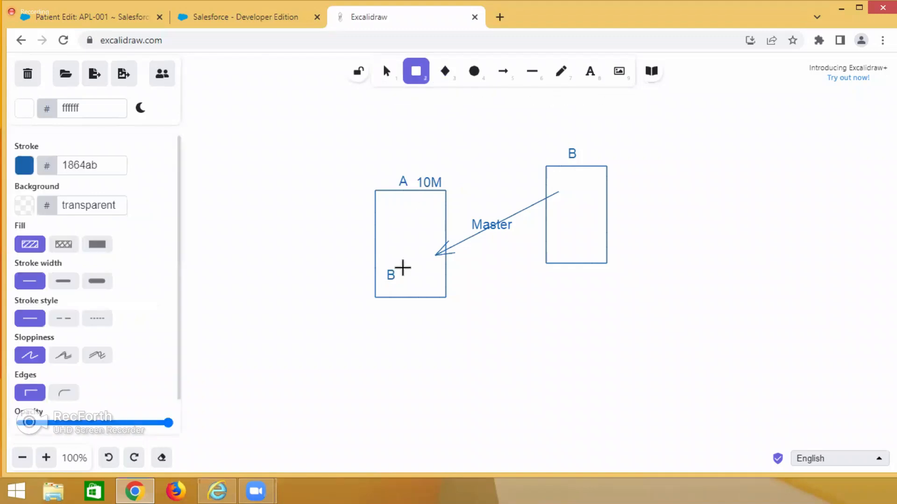
pyautogui.moveTo(402, 269)
pyautogui.mouseDown()
pyautogui.moveTo(414, 283)
pyautogui.moveTo(439, 276)
pyautogui.moveTo(451, 286)
pyautogui.mouseUp()
pyautogui.click(474, 71)
# Give the small field rectangle inside box A a red background fill.
pyautogui.click(423, 270)
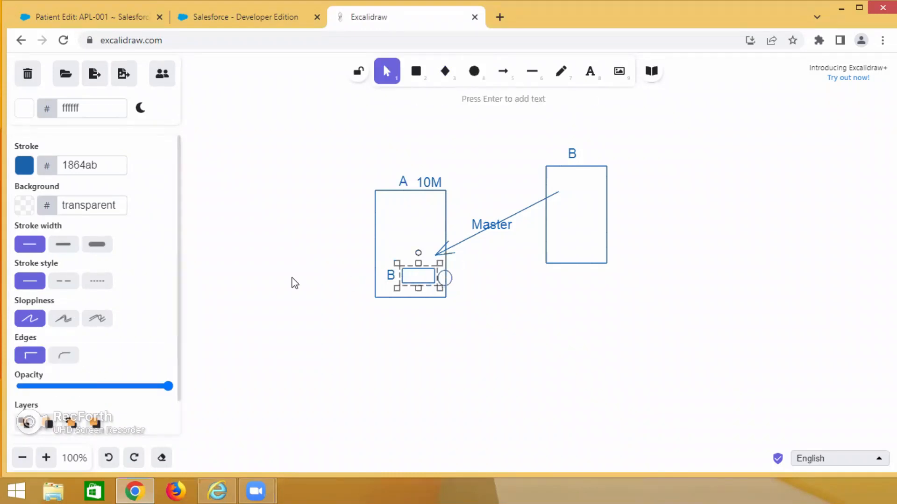
pyautogui.click(24, 207)
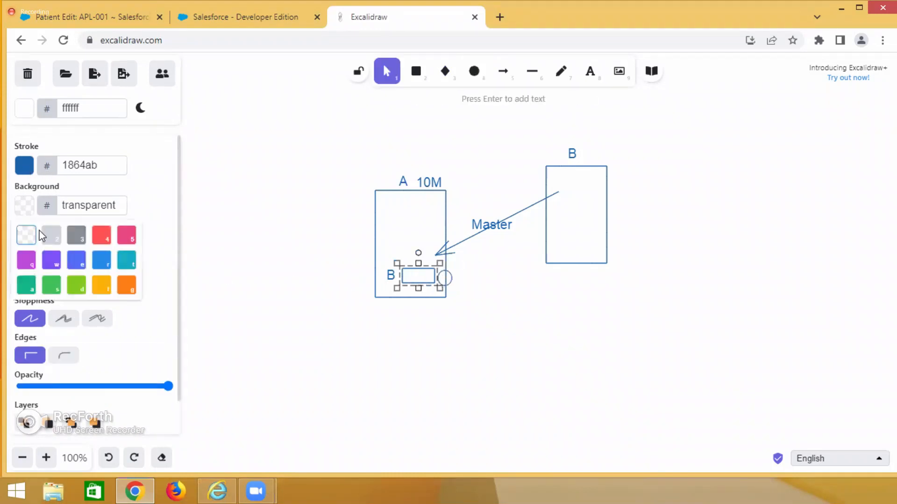
pyautogui.click(101, 235)
pyautogui.click(384, 372)
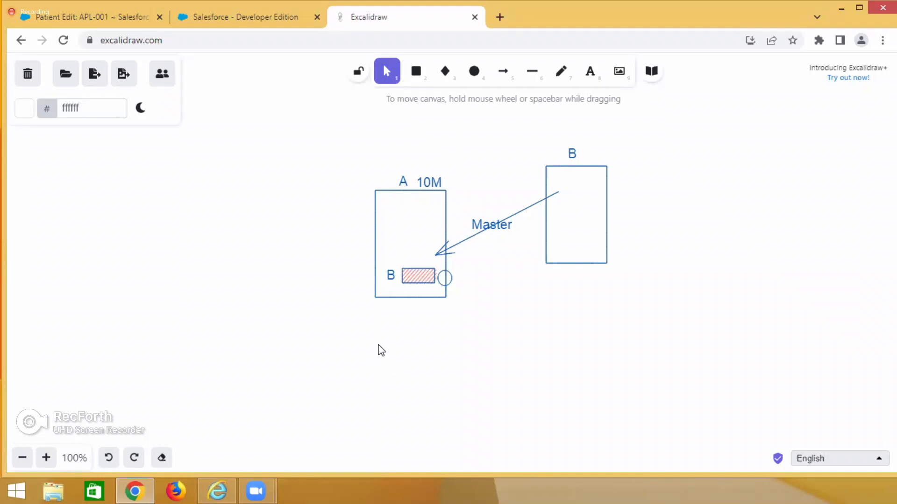
# Add the list number "1." as text below box A.
pyautogui.doubleClick(380, 345)
pyautogui.write('1.')
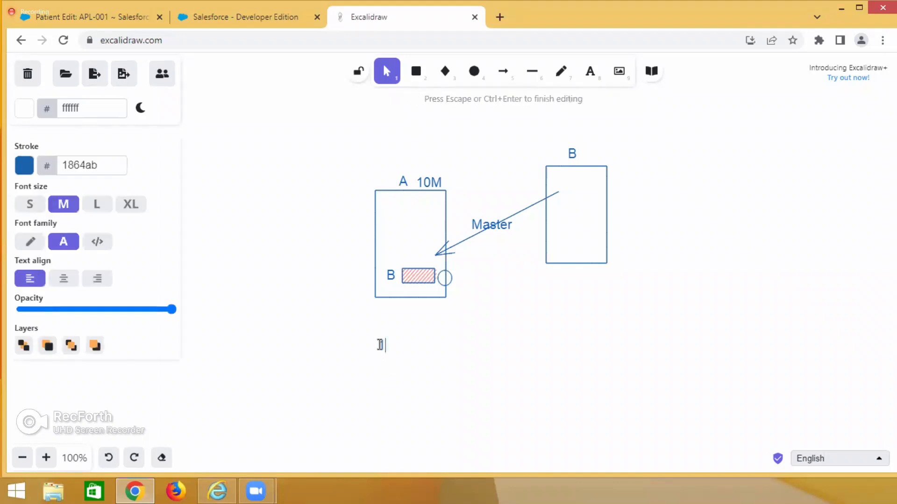
pyautogui.click(370, 384)
pyautogui.scroll(-1, 370, 386)
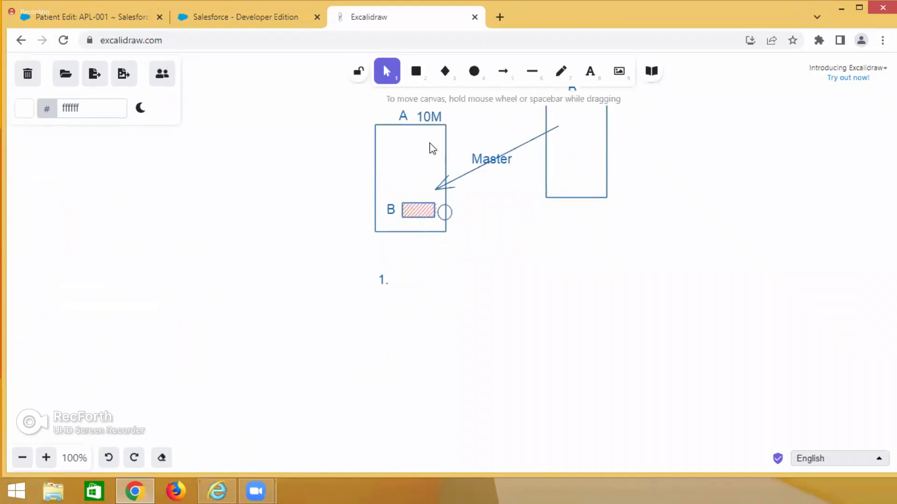
# Write "Delete all child record then create master relationship - worst" beside the list number 1.
pyautogui.doubleClick(397, 279)
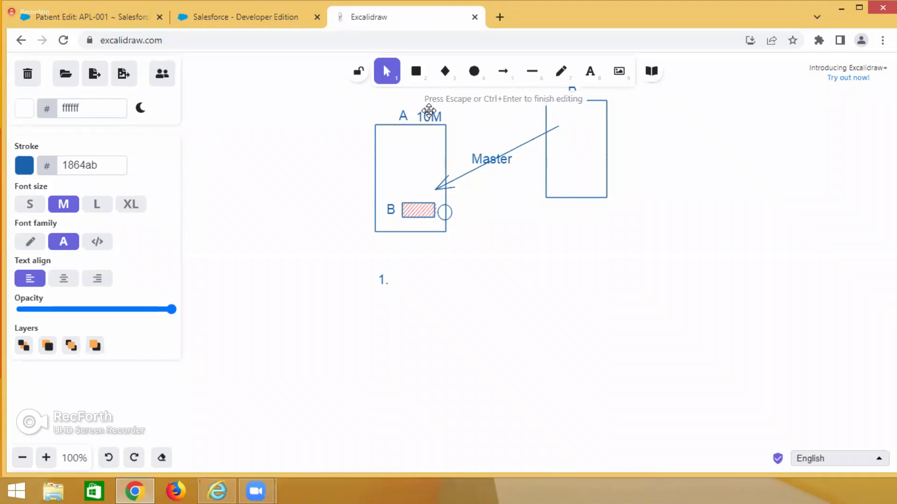
pyautogui.write('Delete all child r')
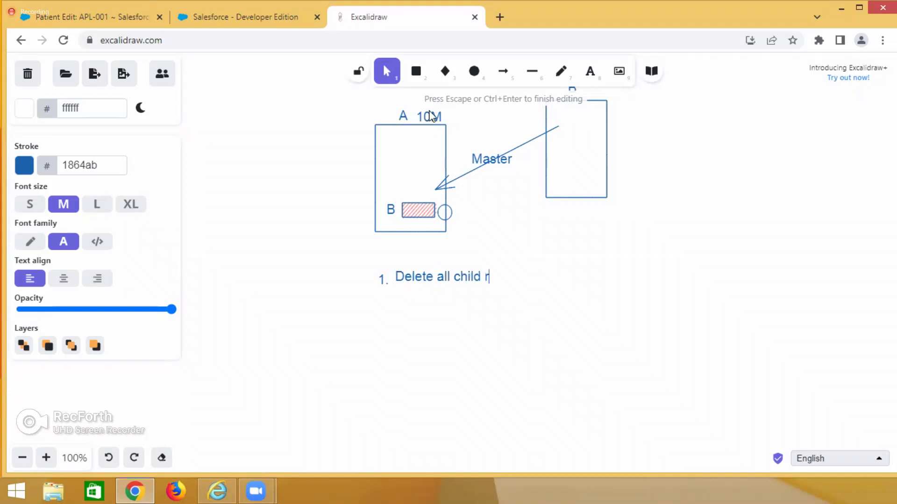
pyautogui.write('ecord then create master relationship - worst')
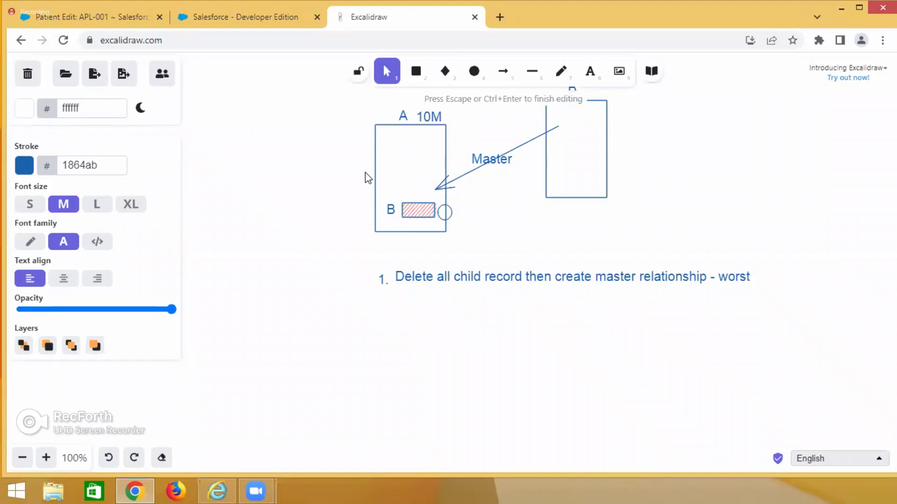
# Add the list number "2." below item 1 and the text "Step 1 :" underneath it.
pyautogui.doubleClick(383, 310)
pyautogui.write('2.')
pyautogui.write('Step ')
pyautogui.write('1 :')
# Switch to Salesforce and examine the message about creating a master-detail relationship and the APL-001 patient edit form.
pyautogui.click(196, 16)
pyautogui.click(106, 8)
pyautogui.click(208, 13)
pyautogui.click(325, 237)
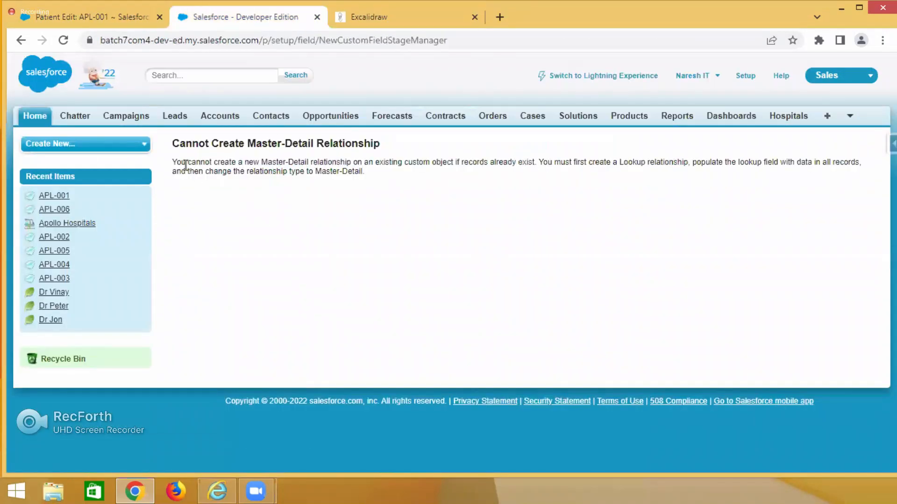
pyautogui.moveTo(176, 163); pyautogui.dragTo(537, 163)
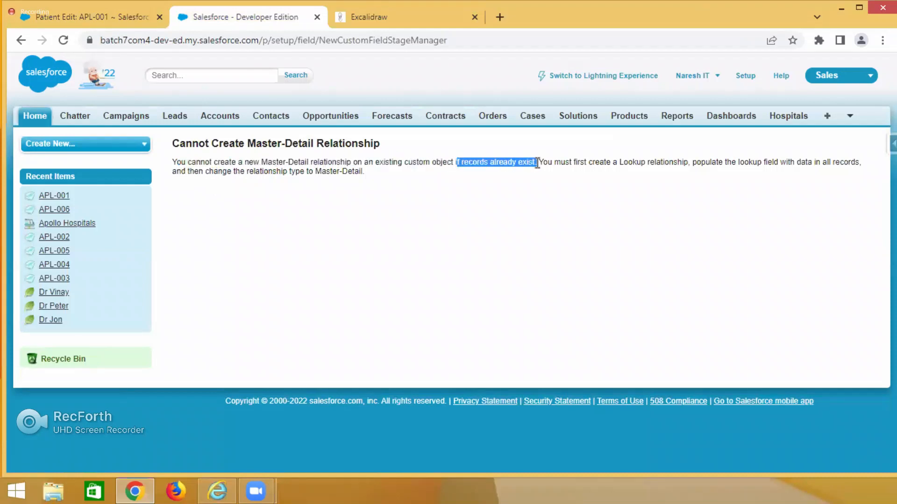
pyautogui.click(110, 22)
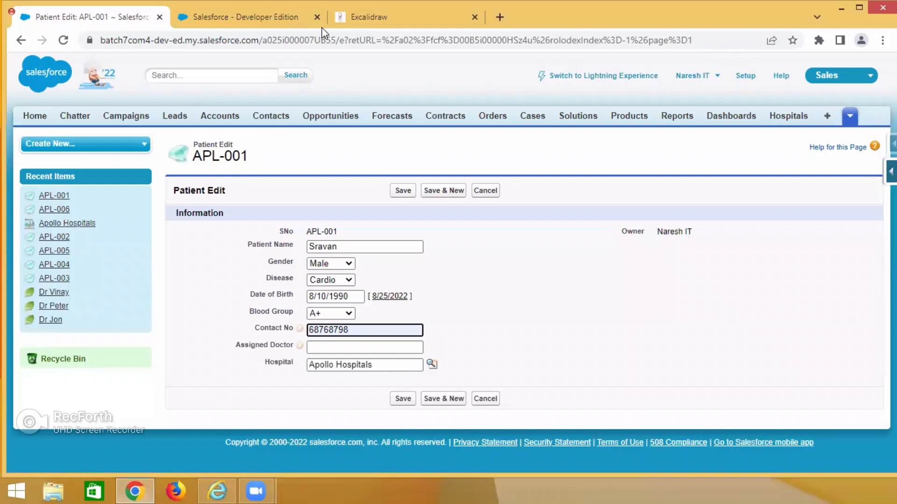
# Return to Excalidraw and write "Create lookup relationship" beside the "Step 1 :" text.
pyautogui.click(352, 18)
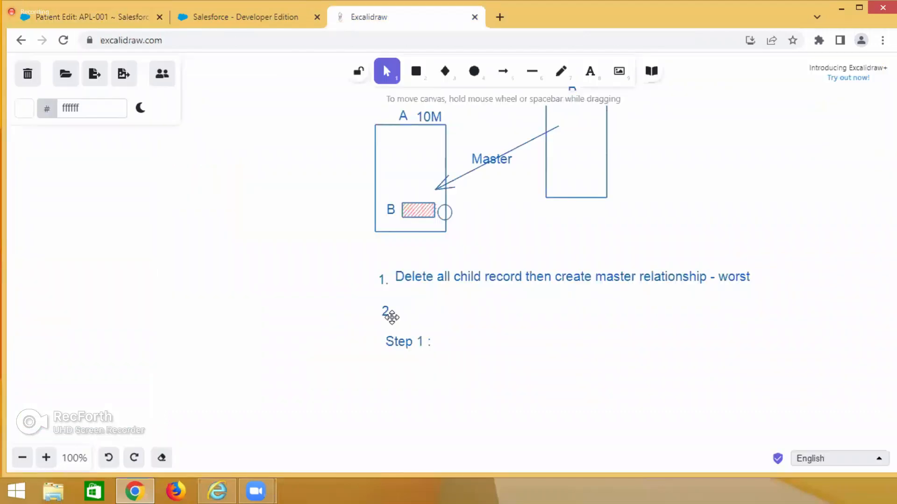
pyautogui.doubleClick(446, 343)
pyautogui.write('Cre')
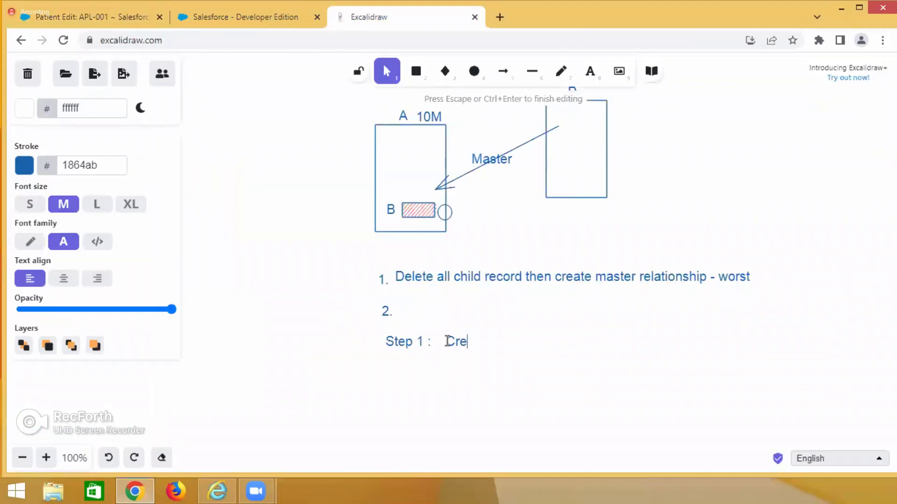
pyautogui.write('ate looku')
pyautogui.write('p')
pyautogui.write('la')
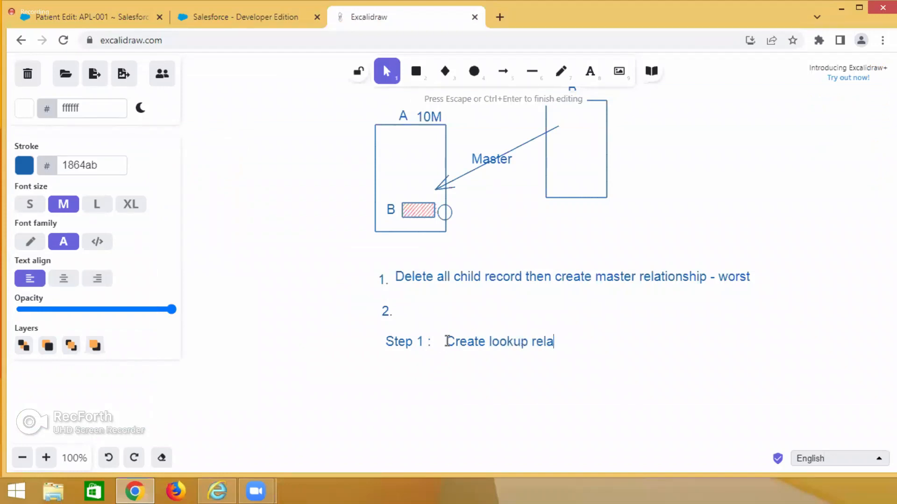
pyautogui.write('tionship')
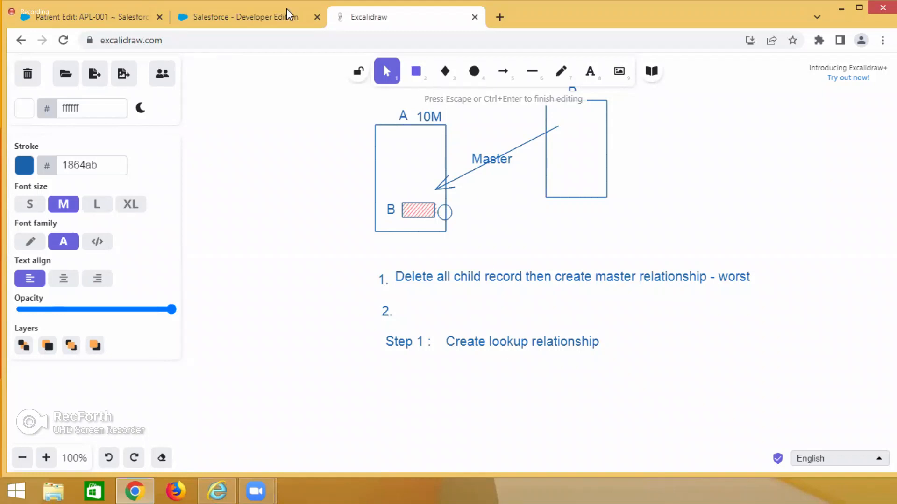
# Switch to Salesforce and go back through the Patient relationship wizard to the field type selection.
pyautogui.click(221, 17)
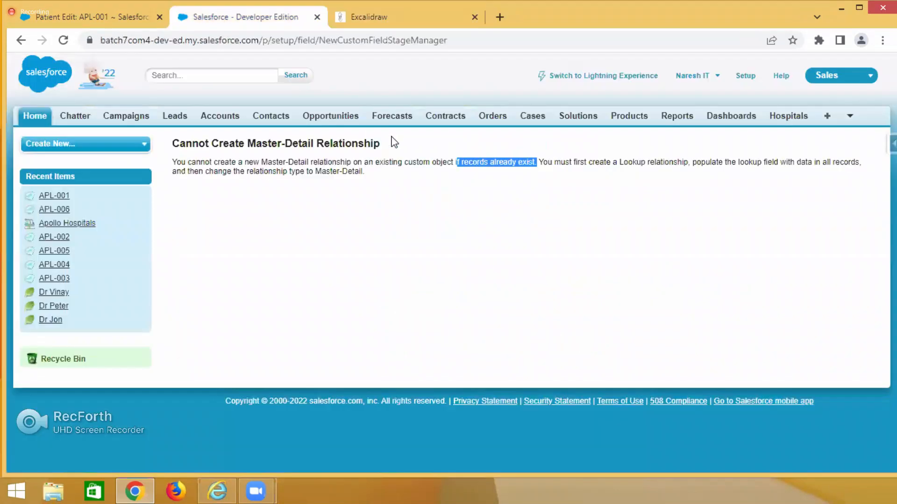
pyautogui.click(21, 40)
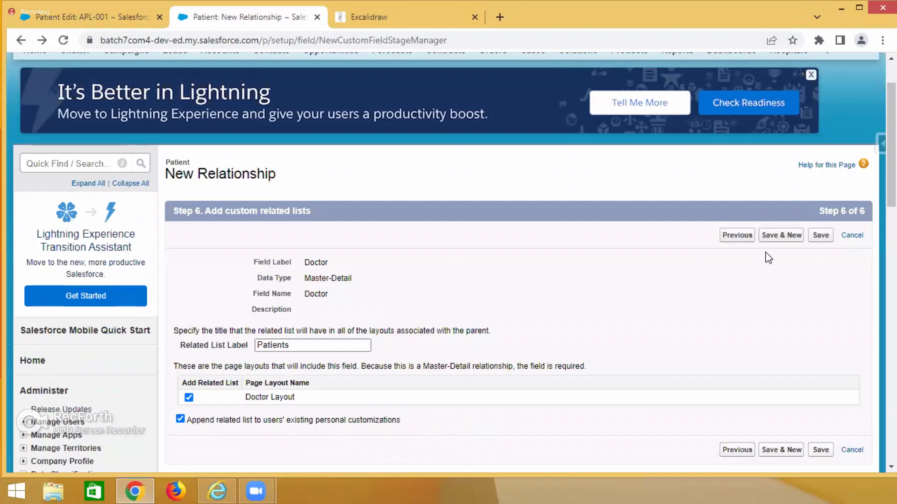
pyautogui.click(732, 236)
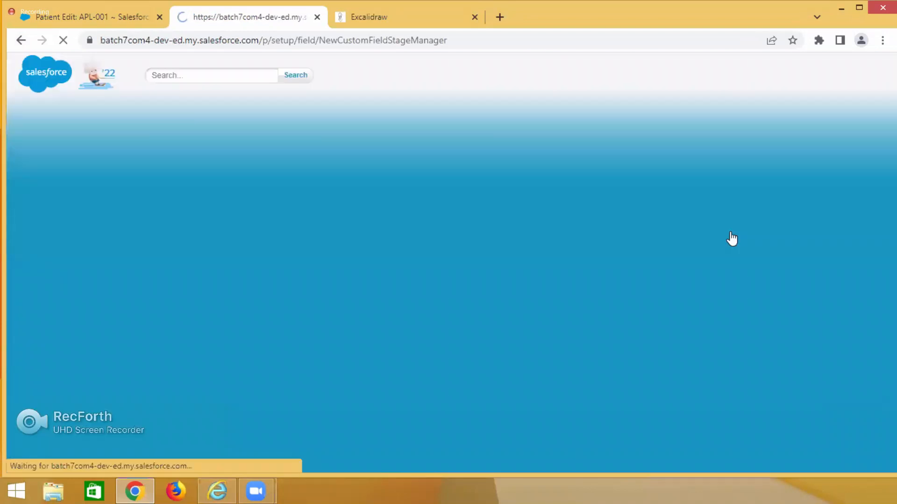
pyautogui.scroll(-3, 678, 312)
pyautogui.scroll(3, 678, 312)
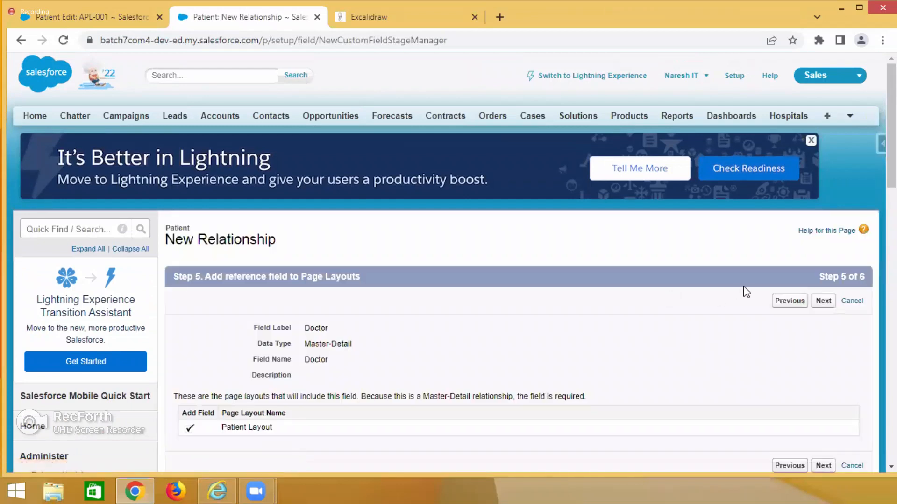
pyautogui.click(790, 302)
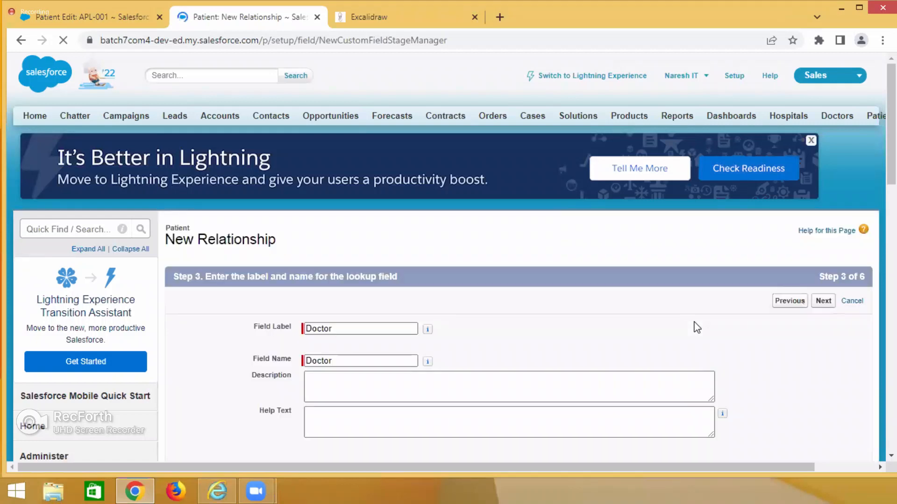
pyautogui.scroll(-3, 697, 327)
pyautogui.click(788, 170)
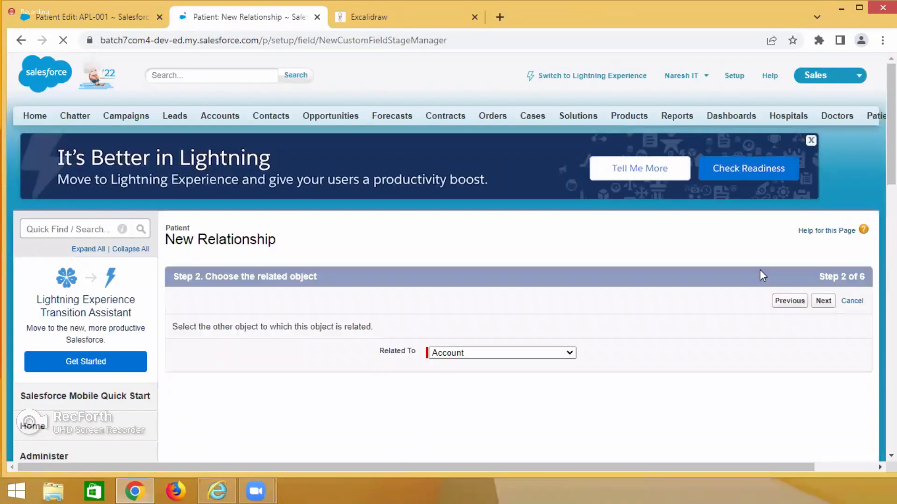
pyautogui.click(775, 300)
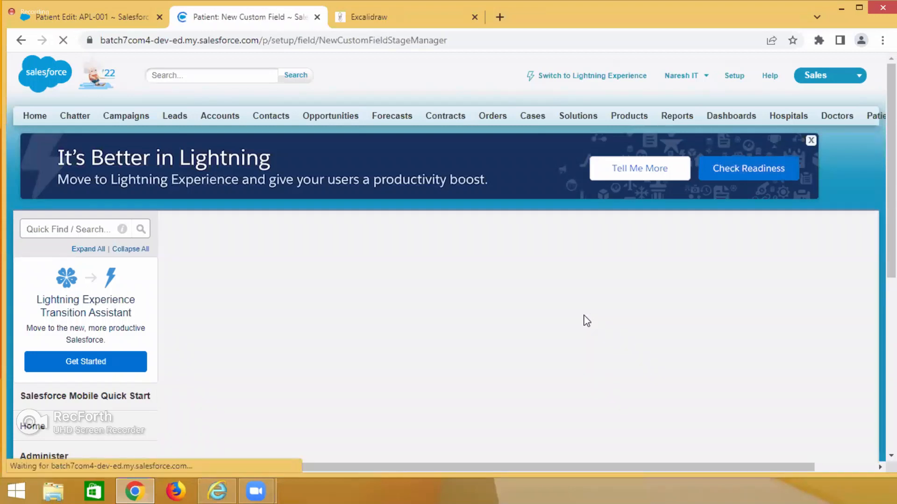
# Choose Lookup Relationship as the new Patient field's data type and continue to the related object step.
pyautogui.scroll(-3, 586, 322)
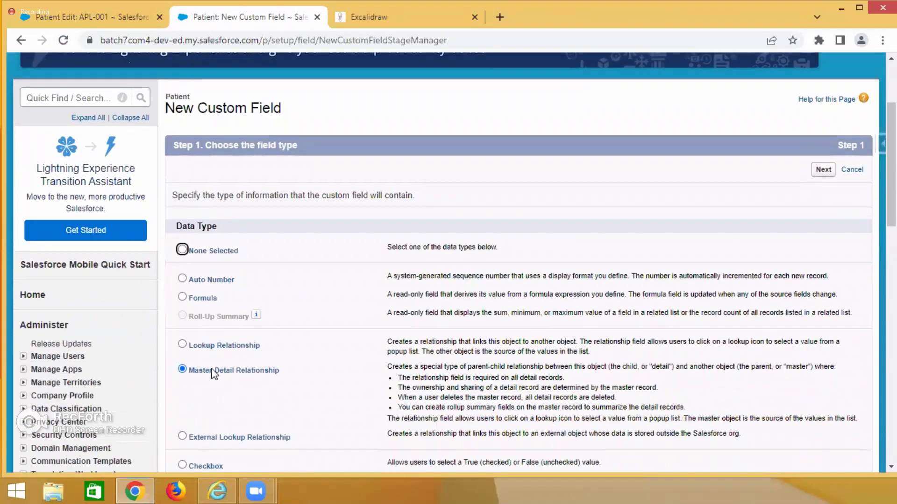
pyautogui.click(182, 344)
pyautogui.click(824, 171)
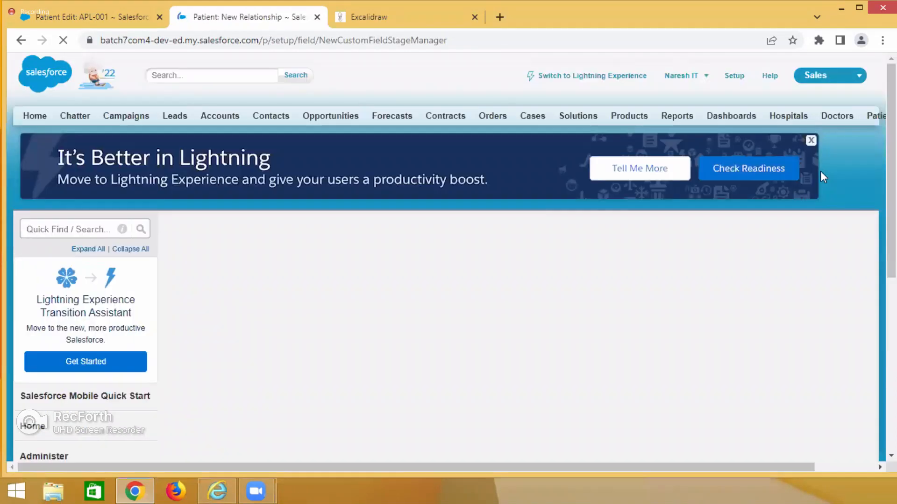
# Relate the lookup field to the Doctor object and accept Doctor as its field label and name.
pyautogui.click(455, 352)
pyautogui.scroll(-1, 401, 257)
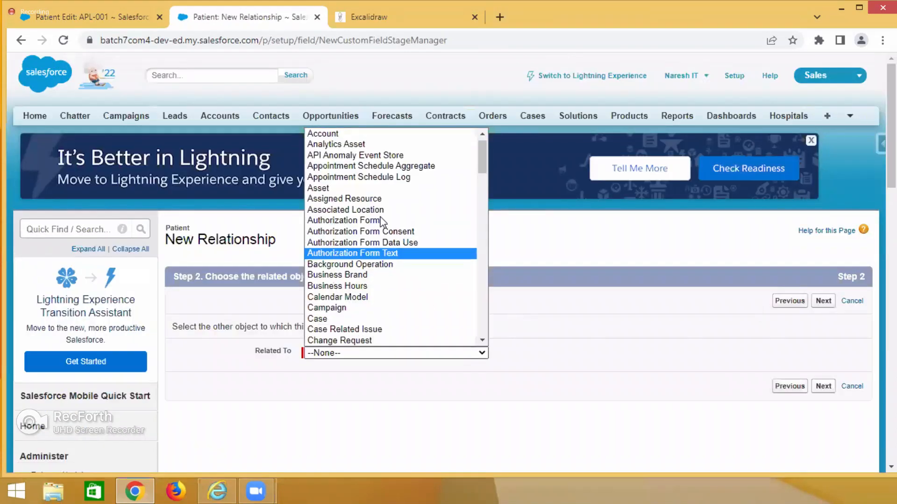
pyautogui.press('d')
pyautogui.press('d')
pyautogui.press('d')
pyautogui.press('d')
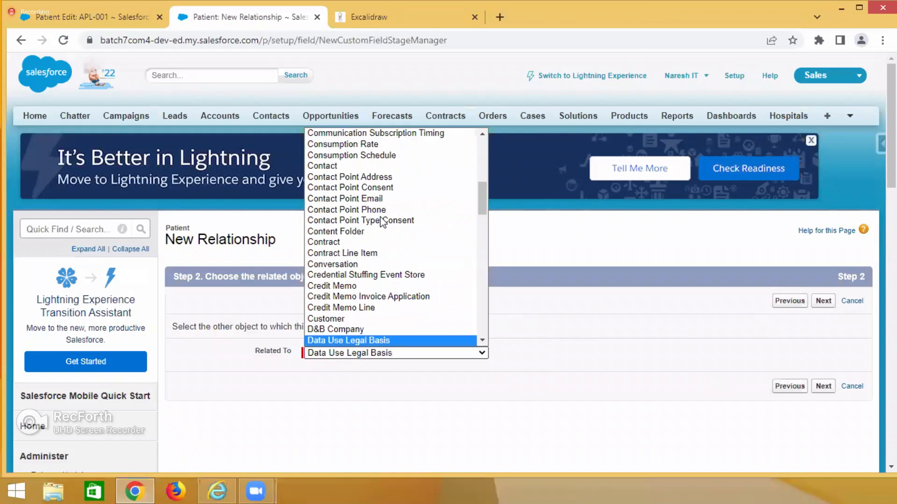
pyautogui.click(876, 285)
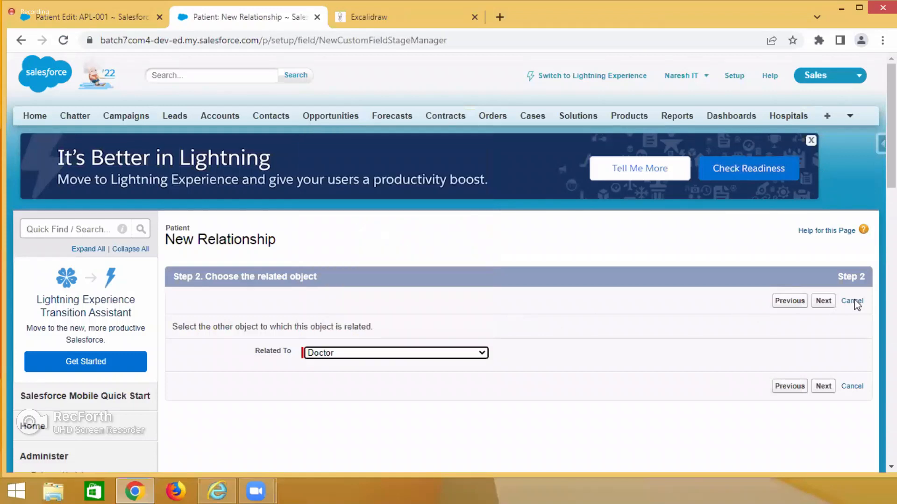
pyautogui.click(828, 305)
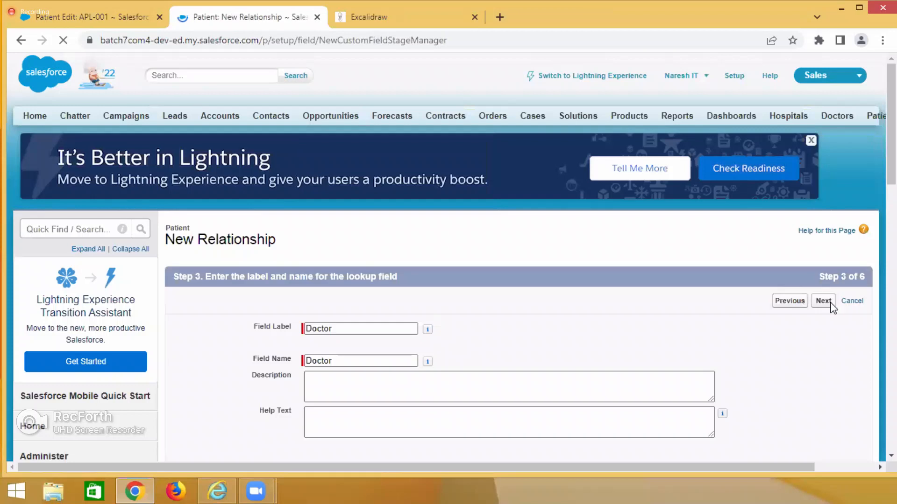
pyautogui.click(823, 302)
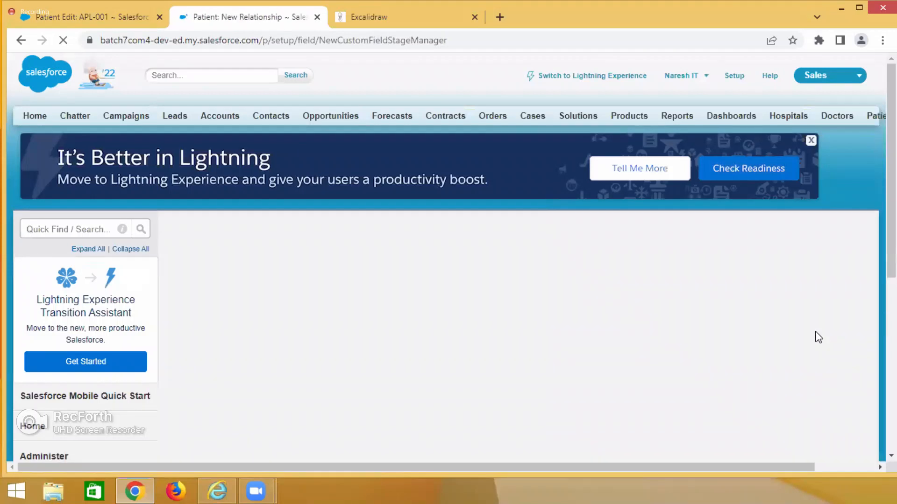
# Make the Doctor lookup field visible to all profiles and continue to the page layouts step.
pyautogui.scroll(-3, 663, 362)
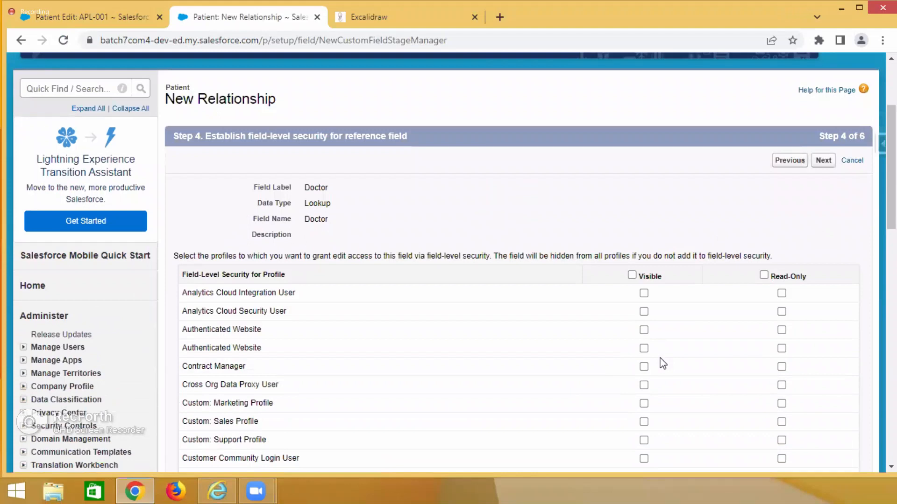
pyautogui.scroll(-1, 663, 364)
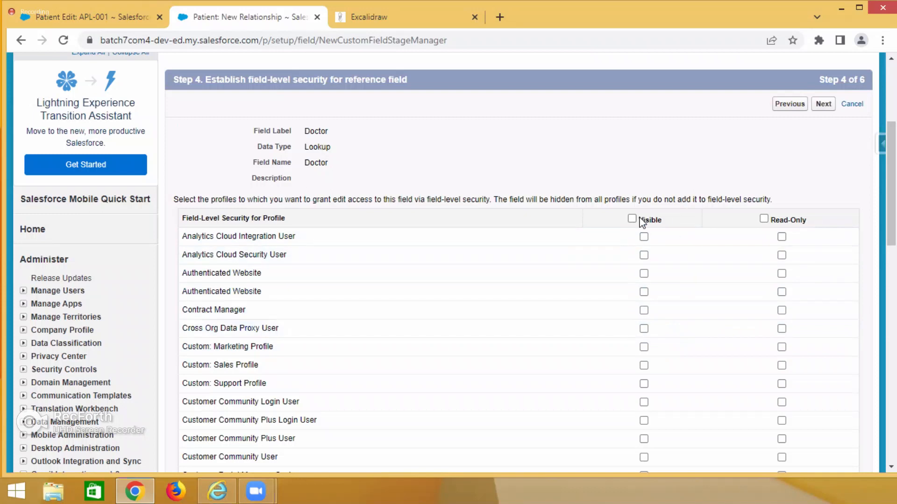
pyautogui.moveTo(306, 147); pyautogui.dragTo(360, 153)
pyautogui.click(632, 218)
pyautogui.click(823, 105)
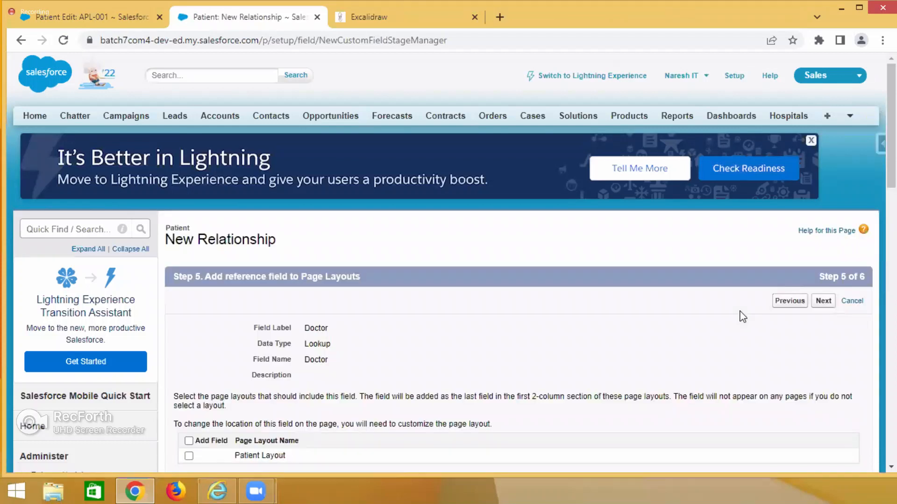
# Add the Doctor lookup field to the Patient Layout and continue to the related lists step.
pyautogui.scroll(-1, 607, 323)
pyautogui.moveTo(311, 274); pyautogui.dragTo(347, 279)
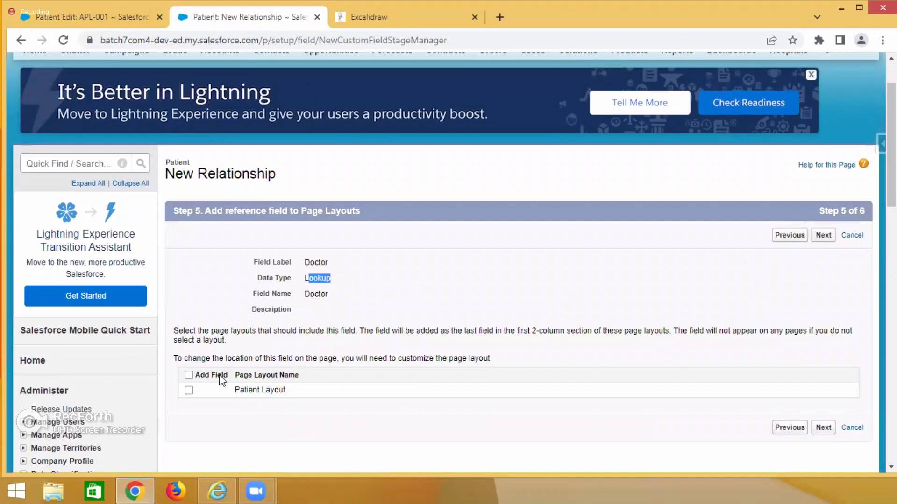
pyautogui.click(188, 390)
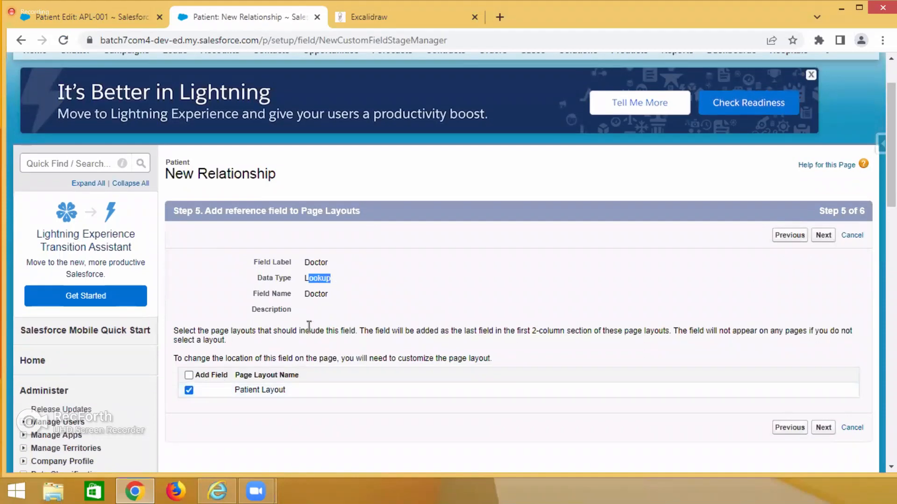
pyautogui.doubleClick(313, 279)
pyautogui.click(824, 236)
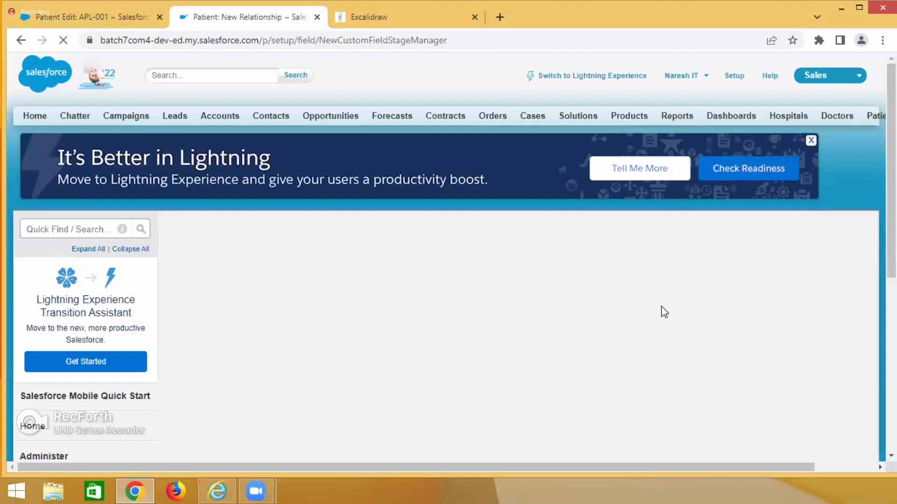
# Keep the related list label Patients on the Doctor Layout and save the Doctor lookup field.
pyautogui.scroll(-3, 415, 241)
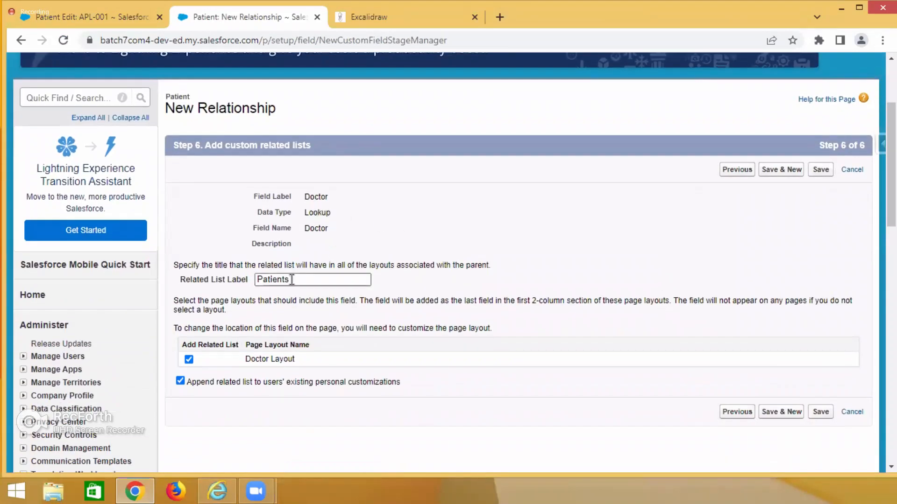
pyautogui.moveTo(292, 280); pyautogui.dragTo(250, 284)
pyautogui.click(314, 199)
pyautogui.click(281, 281)
pyautogui.click(330, 216)
pyautogui.doubleClick(329, 215)
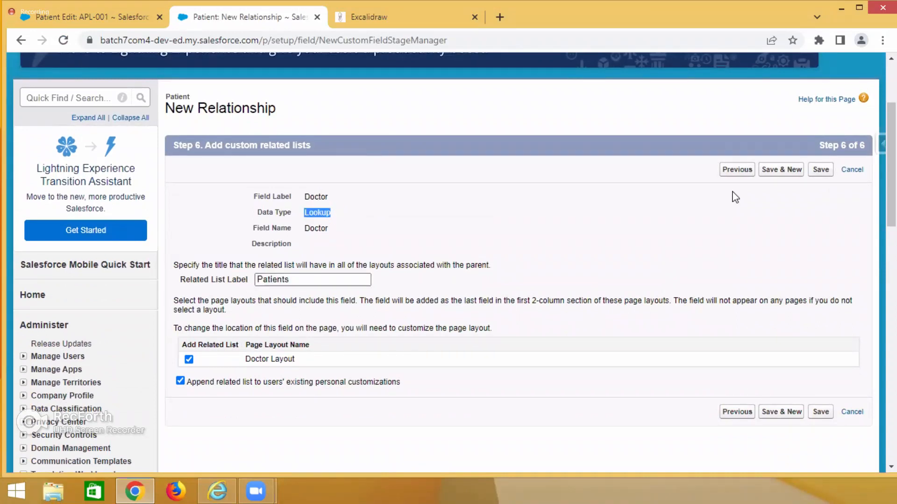
pyautogui.click(821, 171)
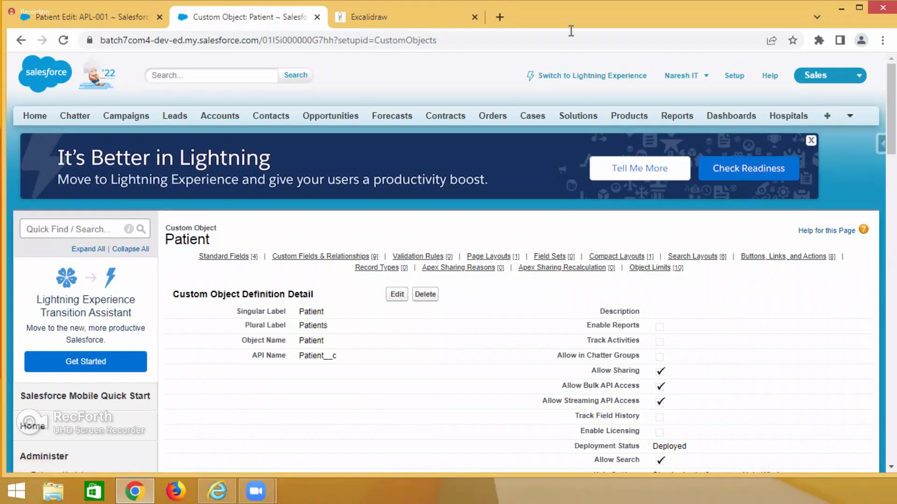
# Reload the APL-001 patient edit page, then open the All list view of Patients.
pyautogui.click(136, 17)
pyautogui.click(63, 40)
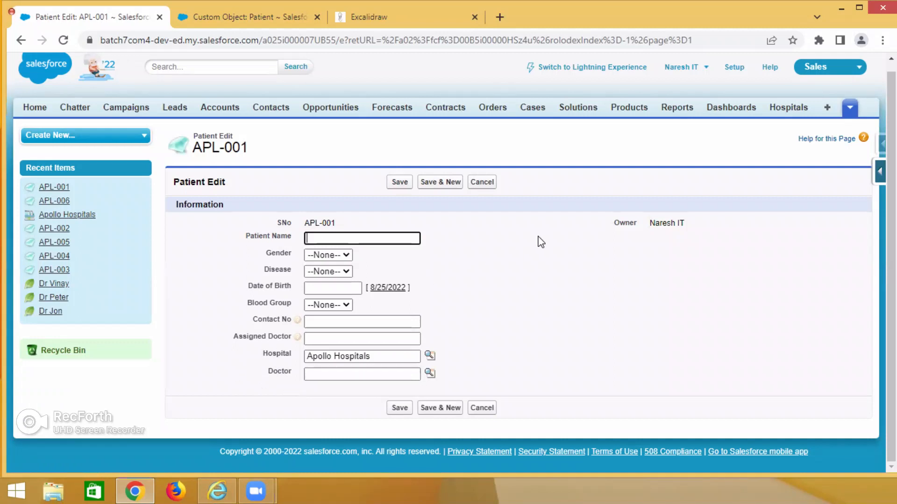
pyautogui.click(849, 109)
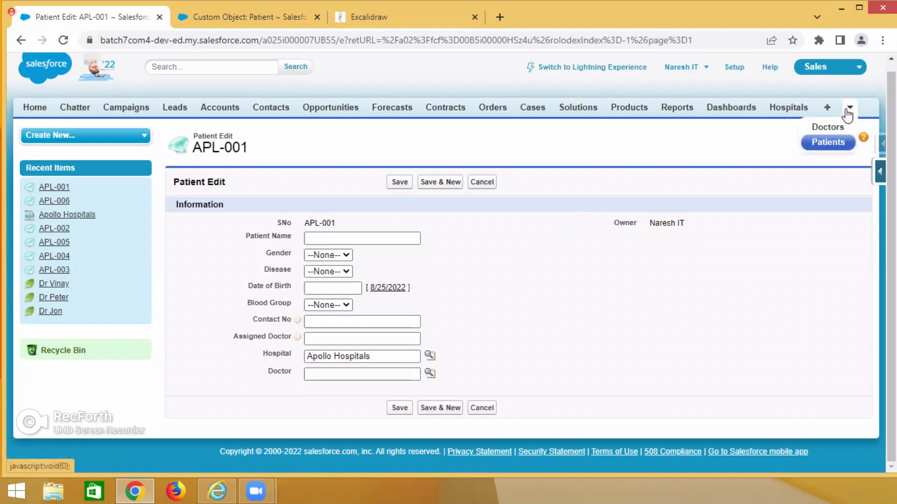
pyautogui.click(829, 143)
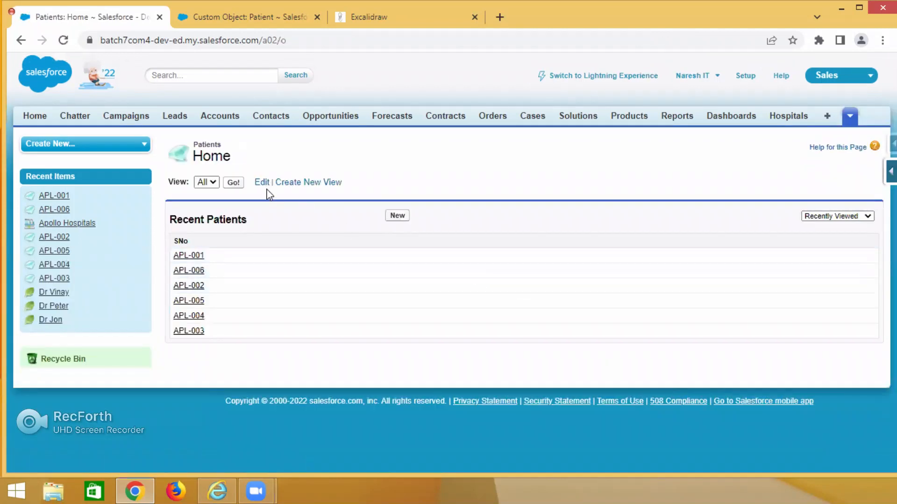
pyautogui.click(233, 184)
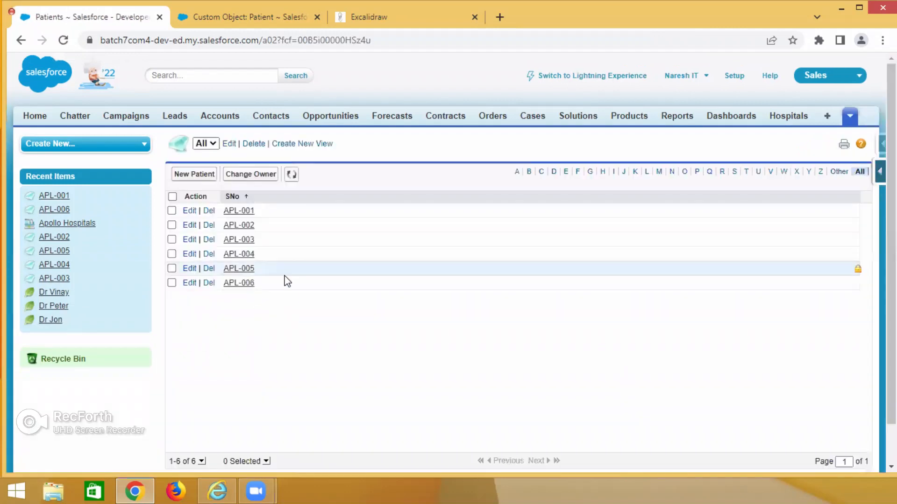
# Open the edit forms of patients APL-001 through APL-006, each in its own browser tab.
pyautogui.middleClick(189, 212)
pyautogui.middleClick(188, 225)
pyautogui.middleClick(188, 239)
pyautogui.middleClick(187, 253)
pyautogui.middleClick(187, 268)
pyautogui.middleClick(188, 283)
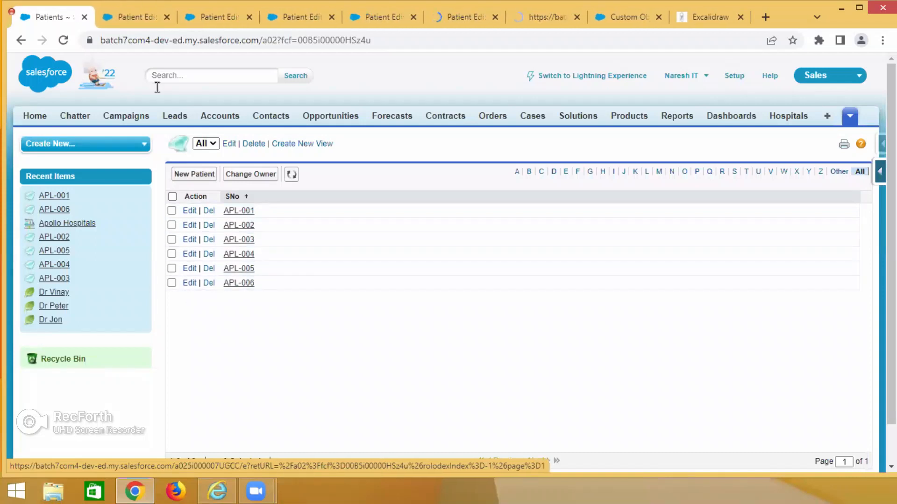
# Set the Doctor lookup of patient APL-001 to the second recently viewed doctor and save the record.
pyautogui.click(126, 22)
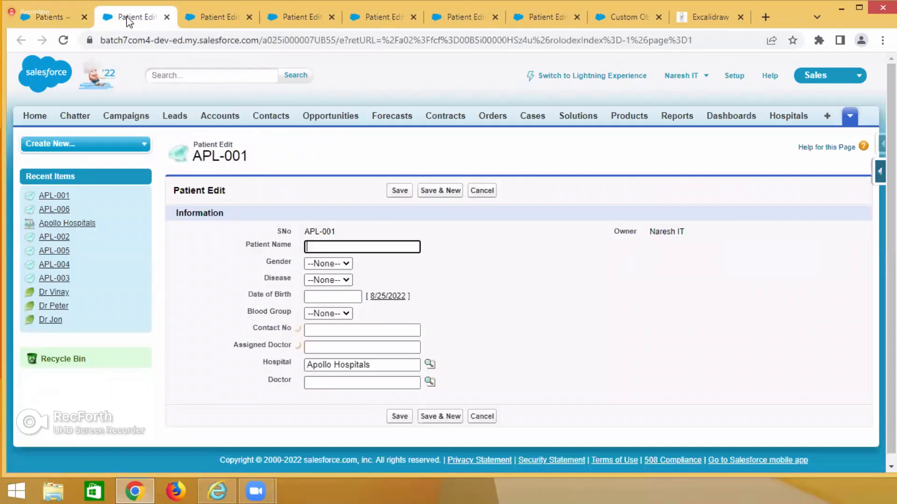
pyautogui.scroll(-1, 384, 304)
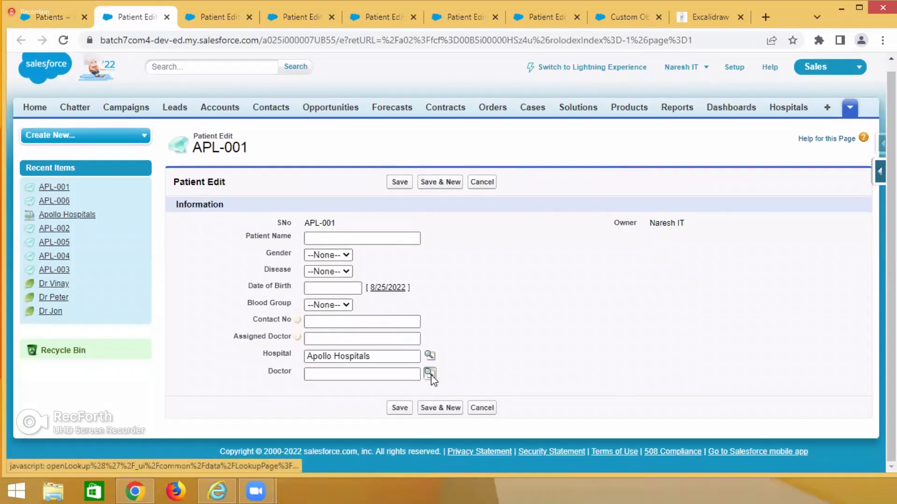
pyautogui.click(429, 374)
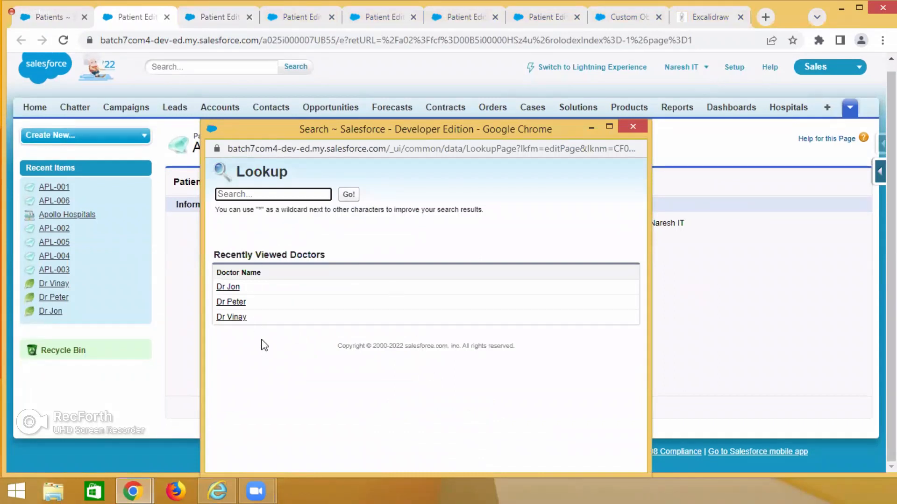
pyautogui.click(230, 302)
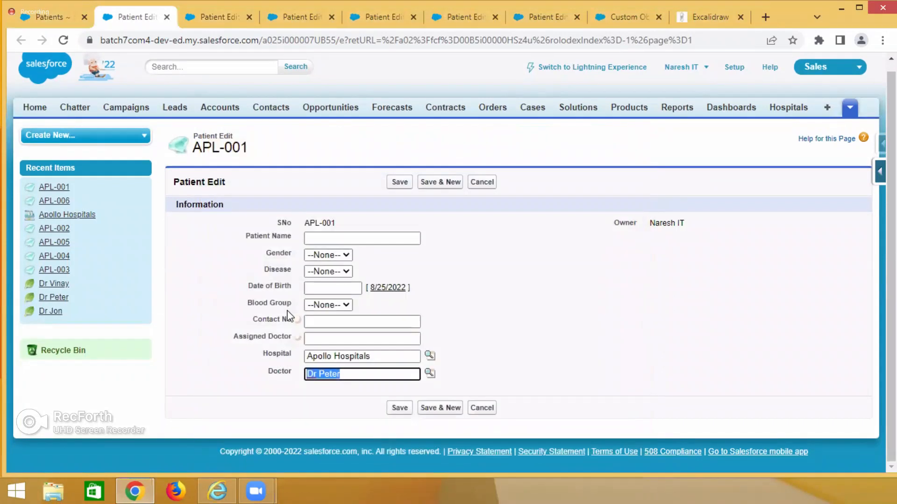
pyautogui.click(396, 184)
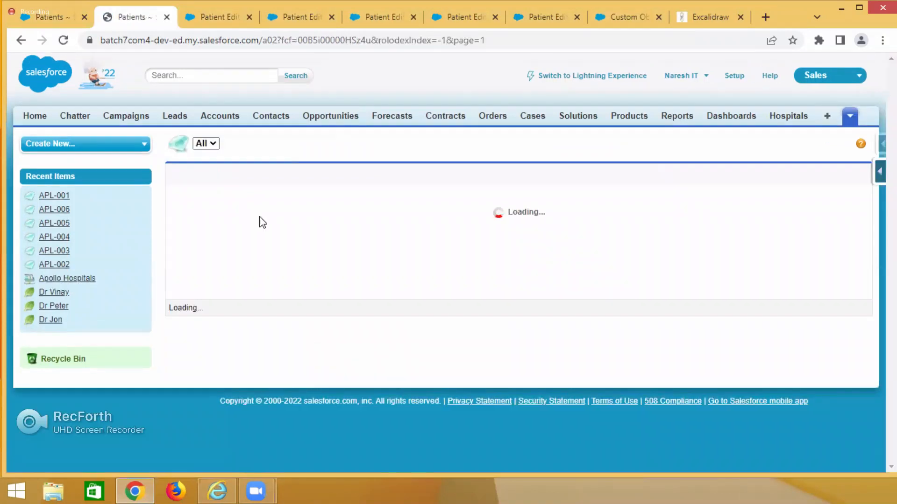
# Set the Doctor lookup of patient APL-002 to the second recently viewed doctor and save the record.
pyautogui.click(208, 21)
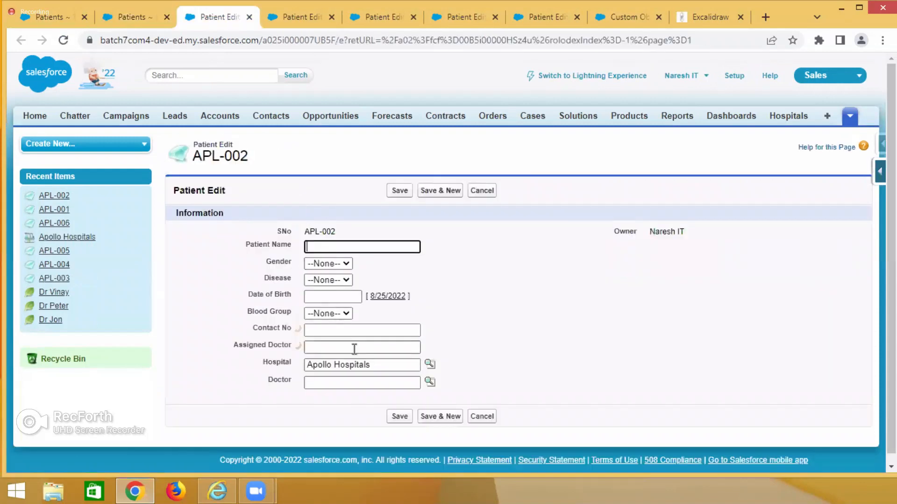
pyautogui.click(428, 383)
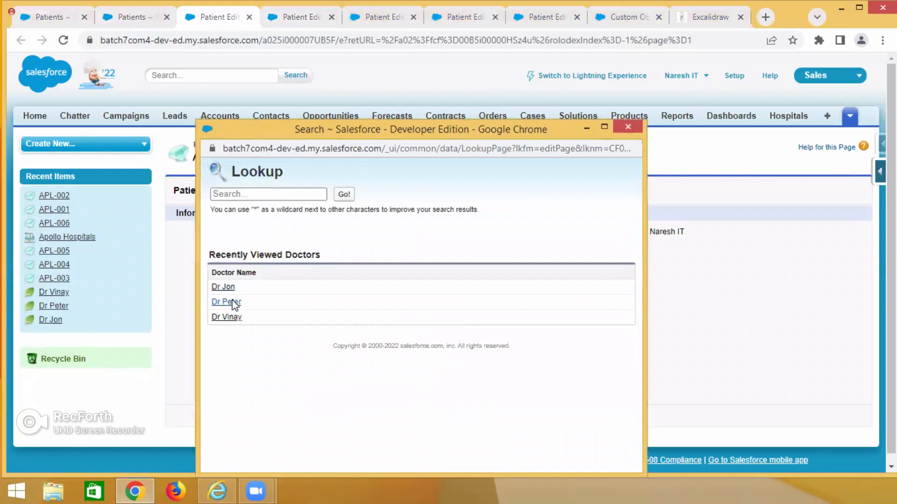
pyautogui.click(226, 302)
pyautogui.click(402, 191)
# Set the Doctor lookup of patient APL-003 to the third recently viewed doctor and save the record.
pyautogui.click(302, 16)
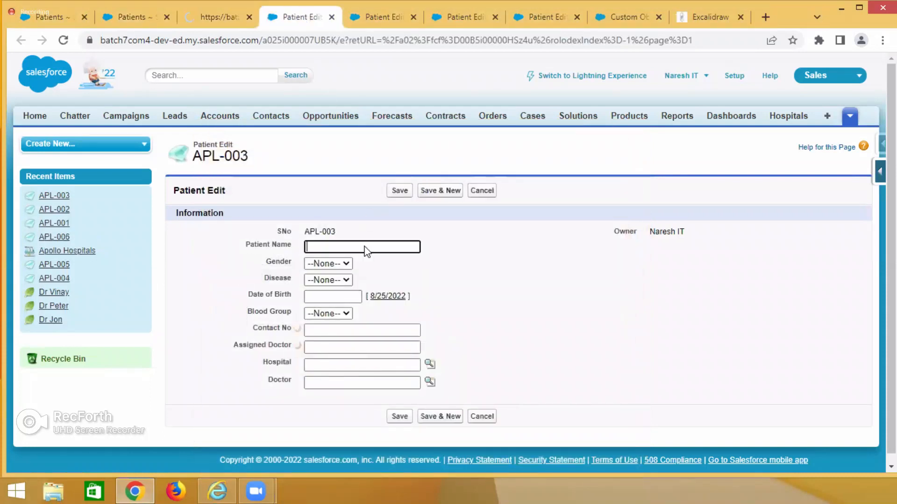
pyautogui.click(429, 383)
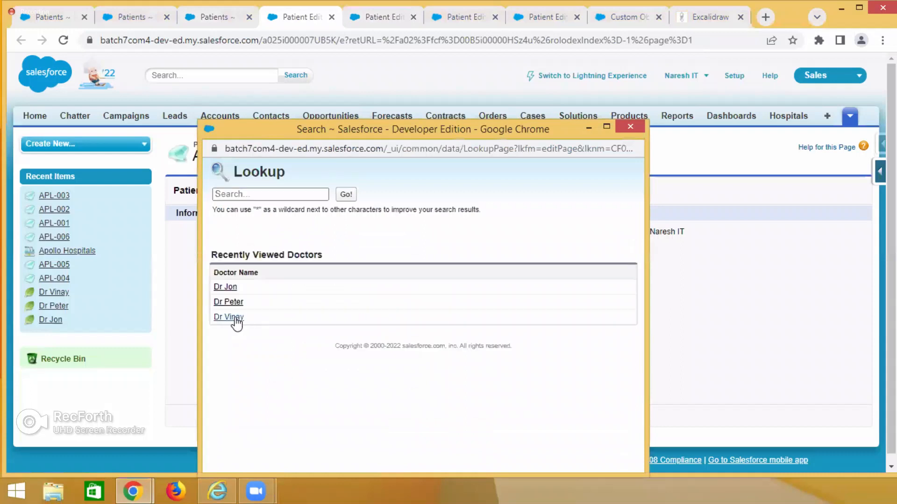
pyautogui.click(231, 317)
pyautogui.click(399, 191)
# Set the Doctor lookup of patient APL-004 to the second recently viewed doctor and save the record.
pyautogui.click(384, 18)
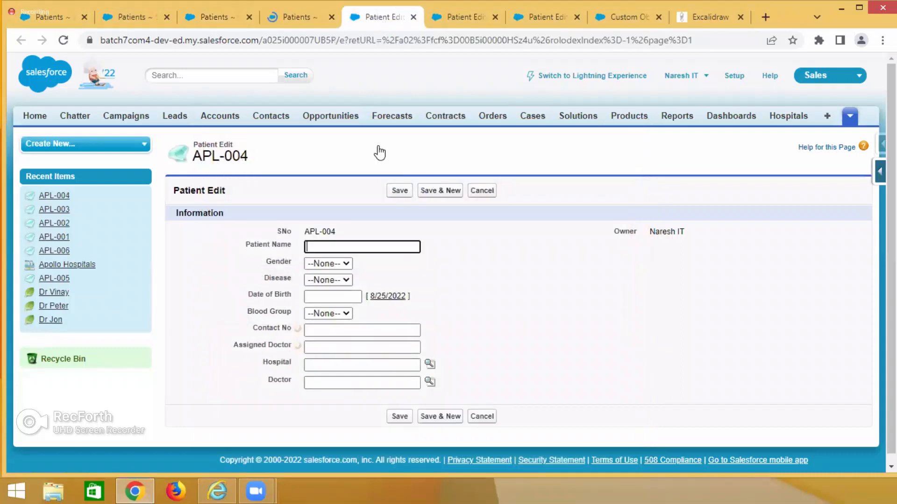
pyautogui.click(429, 382)
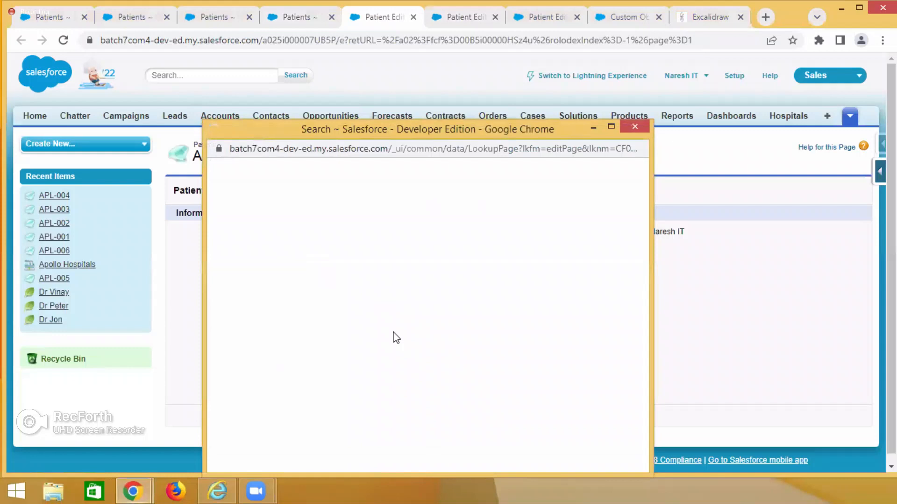
pyautogui.click(234, 303)
pyautogui.click(402, 192)
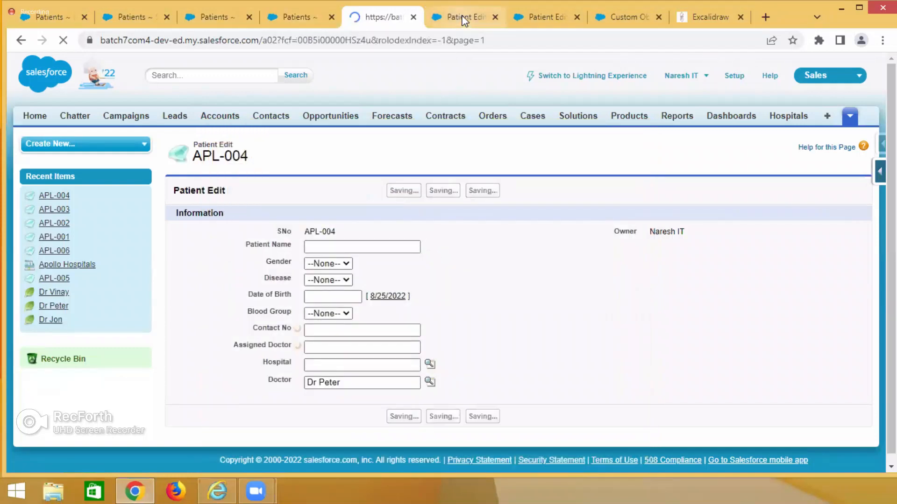
# Set the Doctor lookup of patient APL-005 to the first recently viewed doctor and save the record.
pyautogui.click(429, 382)
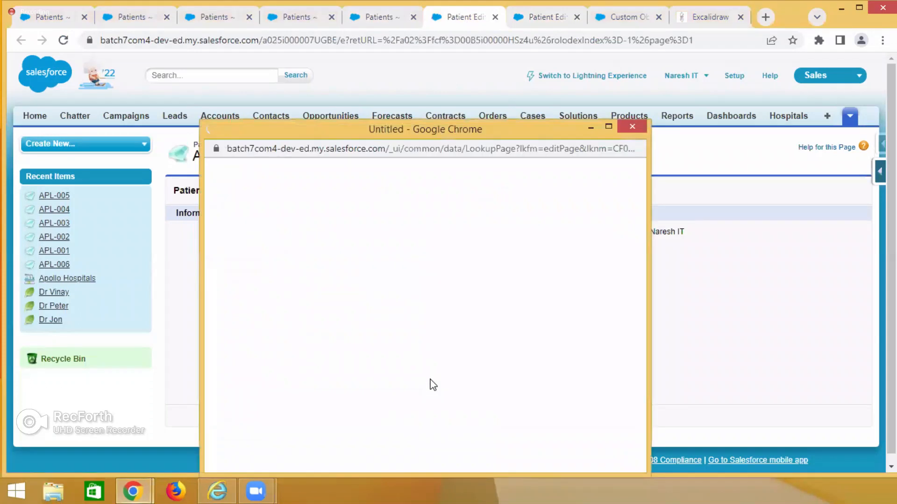
pyautogui.click(236, 288)
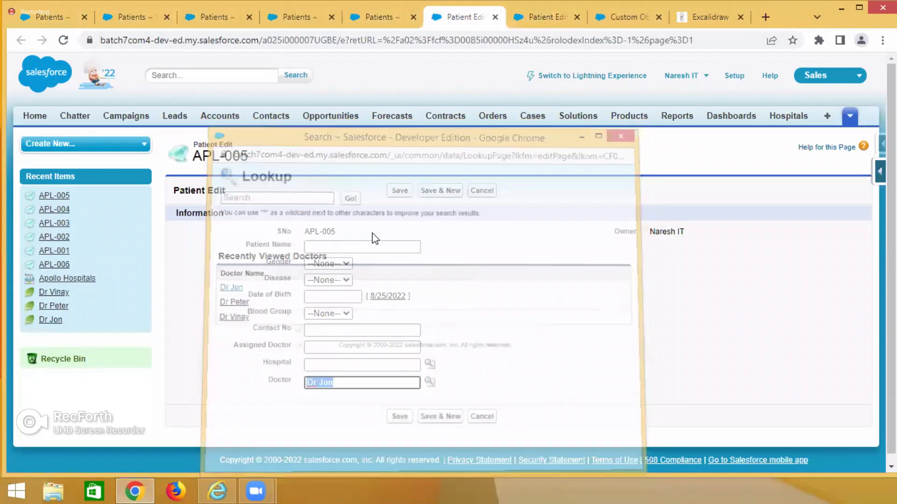
pyautogui.click(395, 191)
# Set the Doctor lookup of patient APL-006 to the first recently viewed doctor and save the record.
pyautogui.click(540, 25)
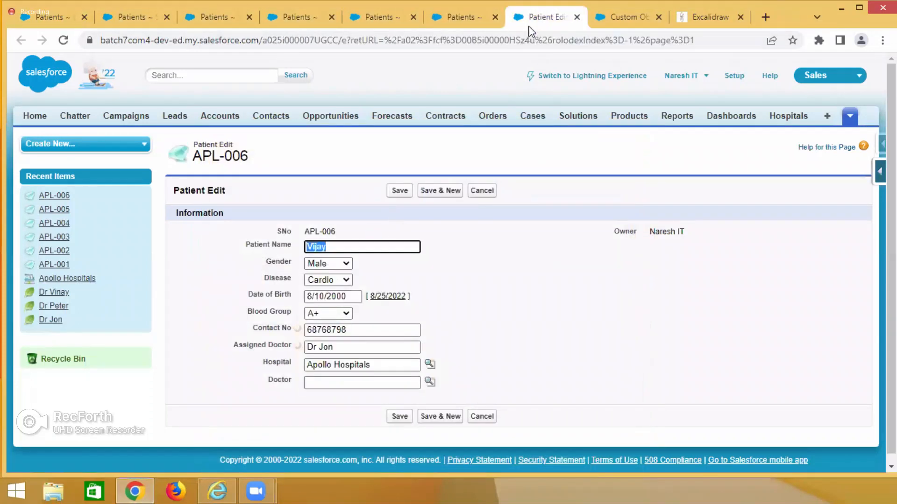
pyautogui.click(430, 382)
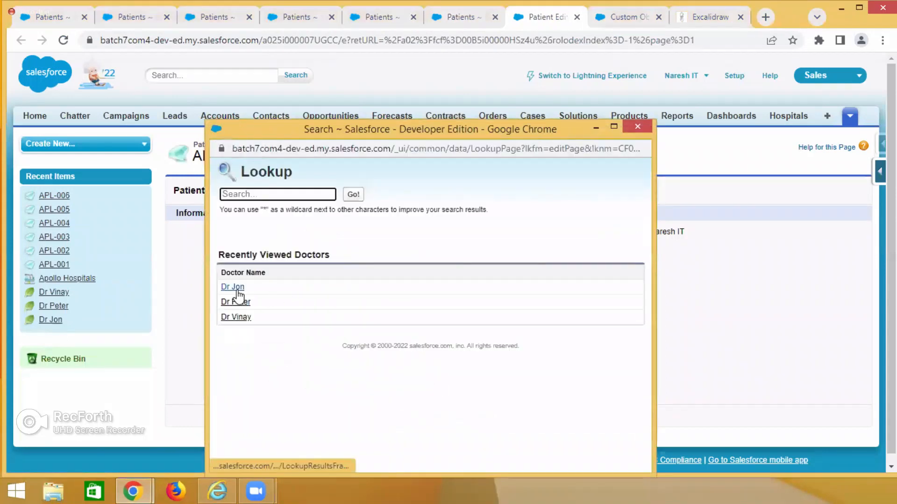
pyautogui.click(233, 287)
pyautogui.click(389, 196)
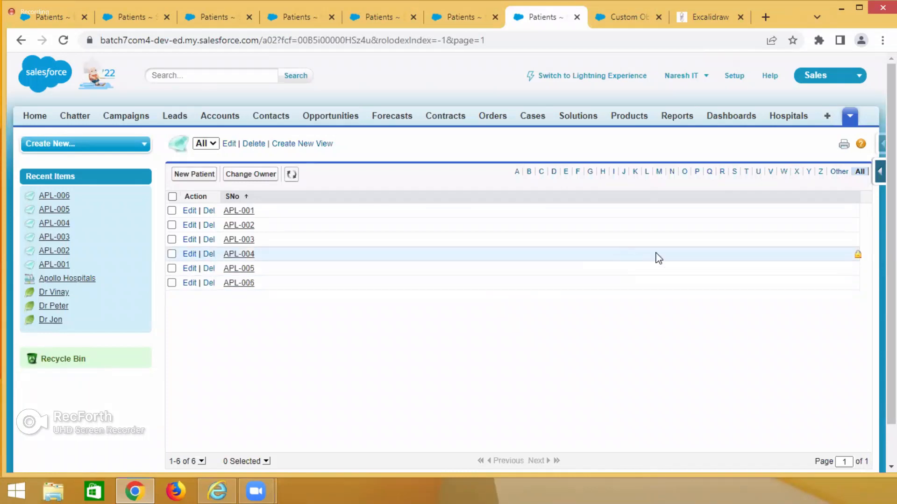
# Switch to the Excalidraw notes and add the text "Step 2 : Mapping all records data" below the Step 1 line.
pyautogui.click(719, 21)
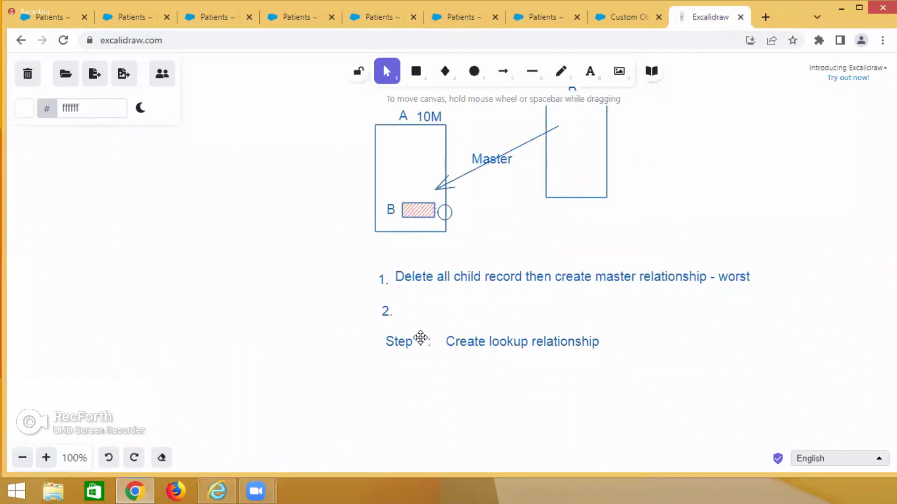
pyautogui.doubleClick(391, 372)
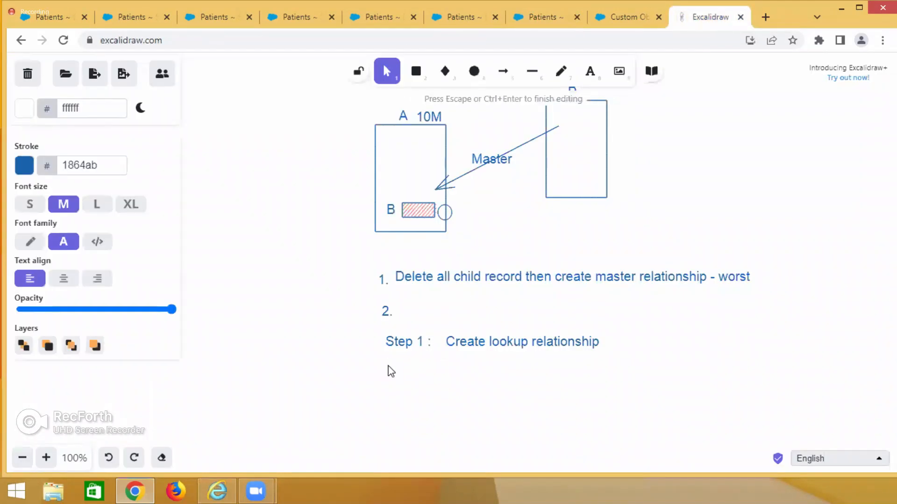
pyautogui.write('Step 2 : Mapping all records data')
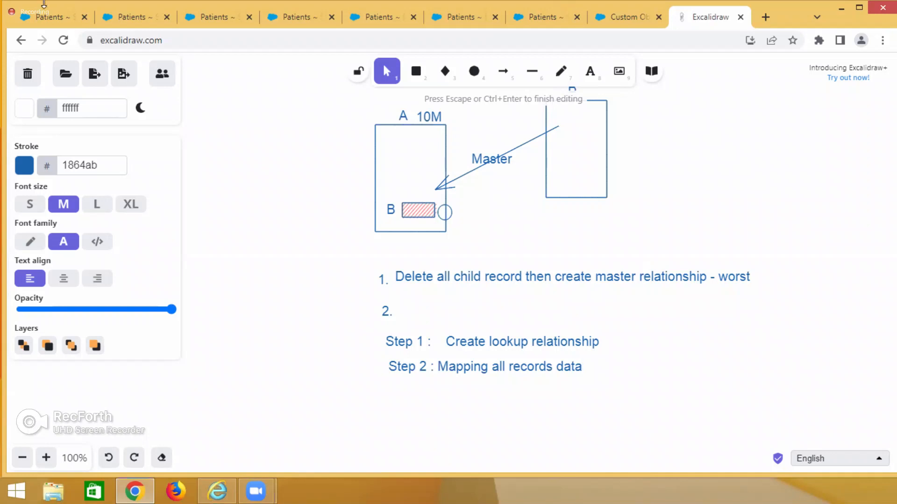
# Switch to the Salesforce patients list and open patient APL-001 for editing to check its Doctor field.
pyautogui.click(52, 17)
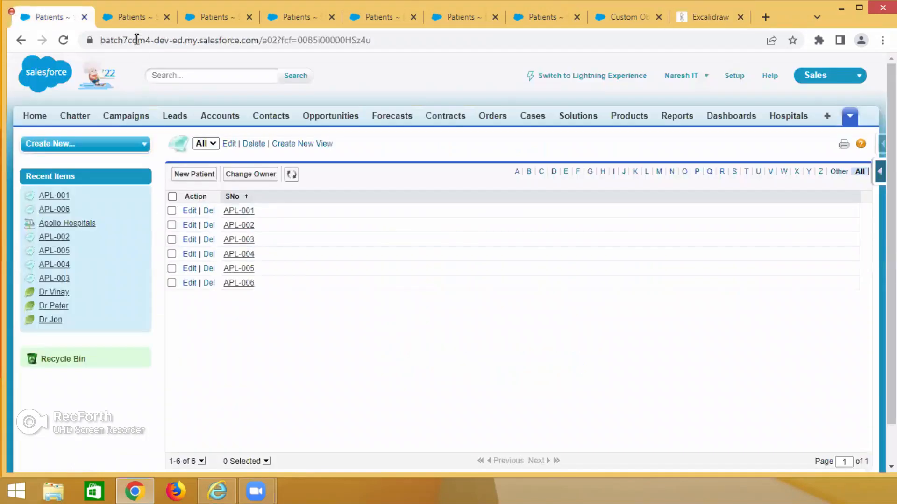
pyautogui.click(140, 18)
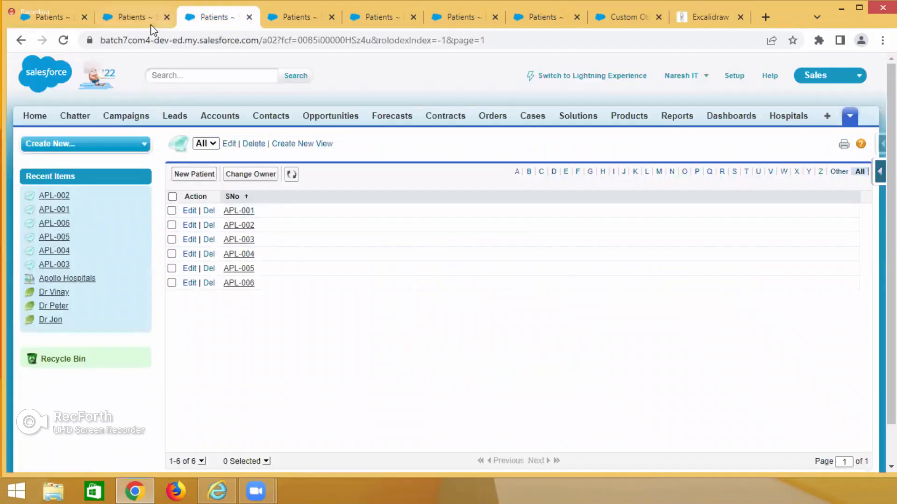
pyautogui.click(189, 211)
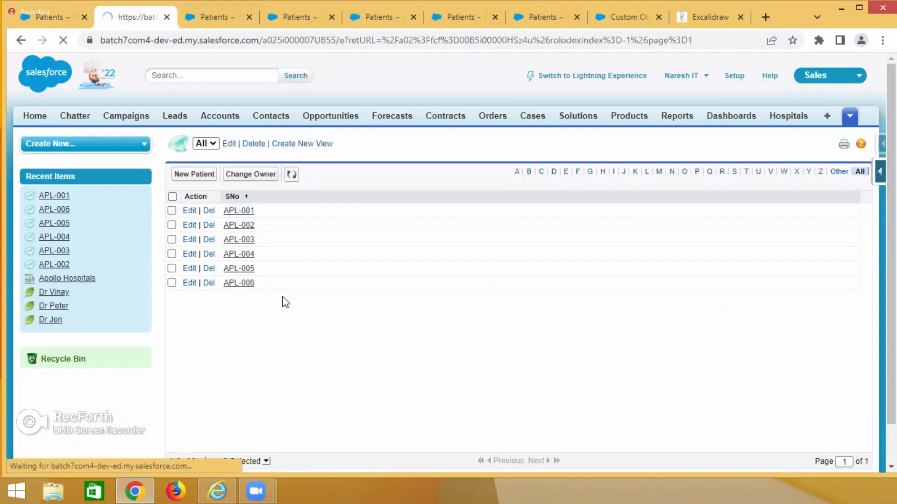
pyautogui.moveTo(268, 372); pyautogui.dragTo(289, 375)
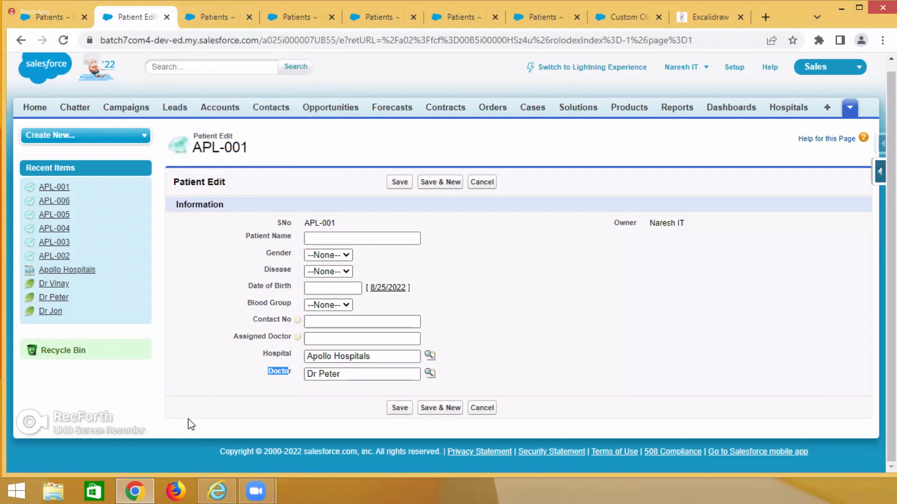
# Close the redundant Patients browser tabs between the APL-001 edit page and the Patient custom object page.
pyautogui.click(250, 17)
pyautogui.click(250, 17)
pyautogui.click(250, 17)
pyautogui.click(250, 17)
pyautogui.click(250, 17)
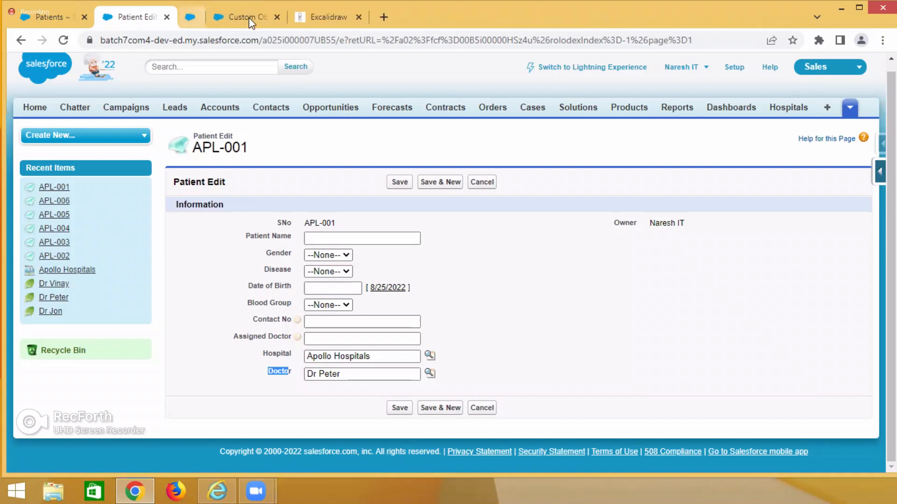
# Reload the Patient custom object definition and open its Doctor lookup field for editing.
pyautogui.hotkey('ctrl', 'Tab')
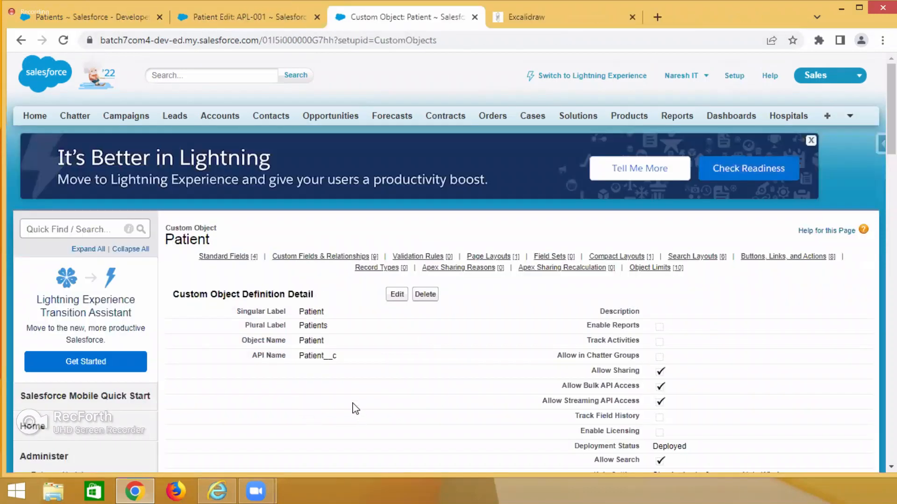
pyautogui.scroll(-7, 353, 410)
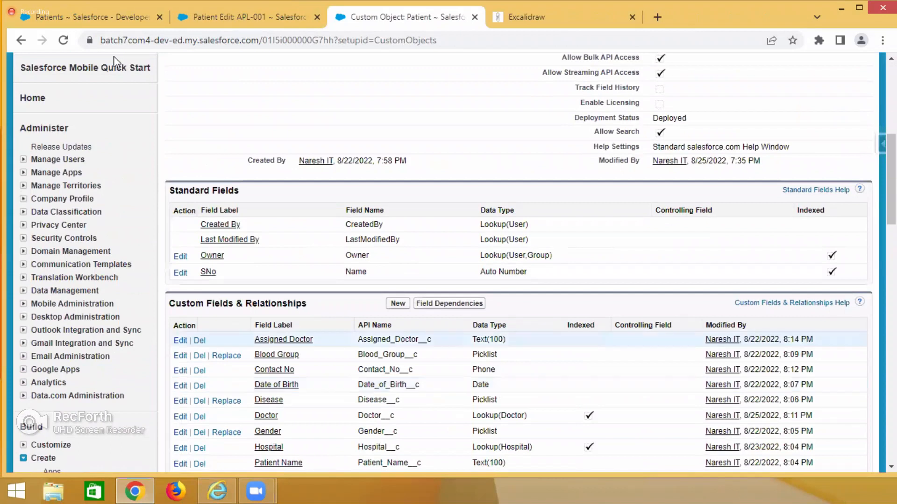
pyautogui.click(63, 40)
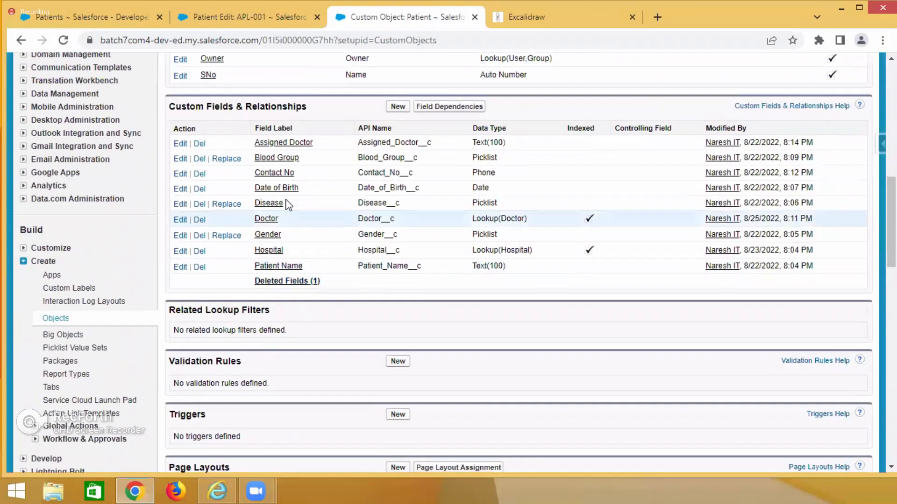
pyautogui.doubleClick(486, 219)
pyautogui.click(178, 220)
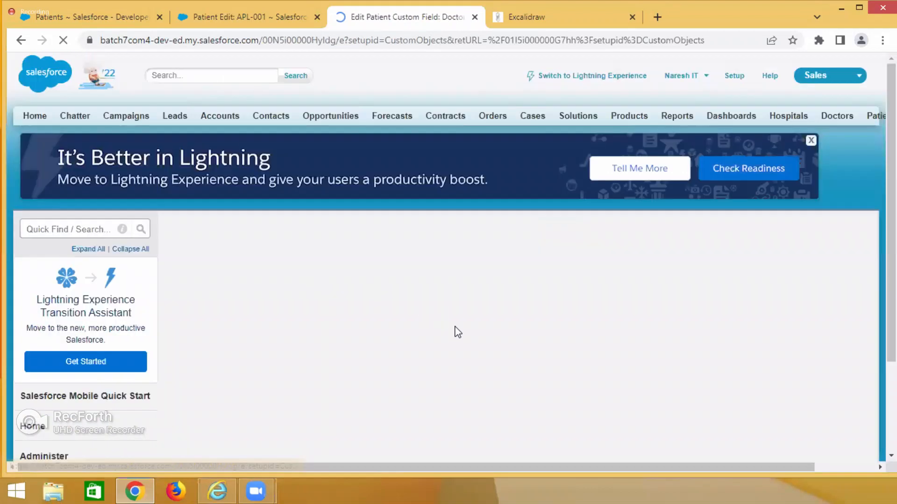
# Change the Doctor field's type to Master-Detail Relationship, keeping the label and name Doctor, and save it.
pyautogui.scroll(-2, 452, 326)
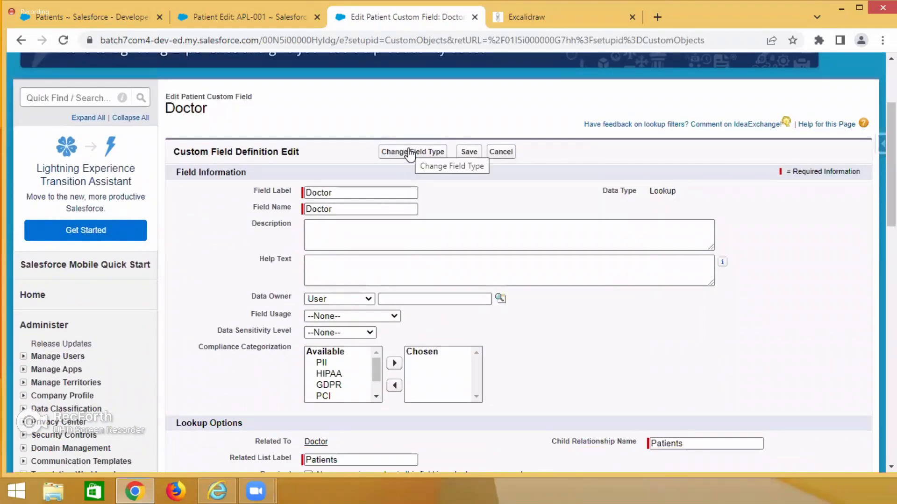
pyautogui.click(409, 153)
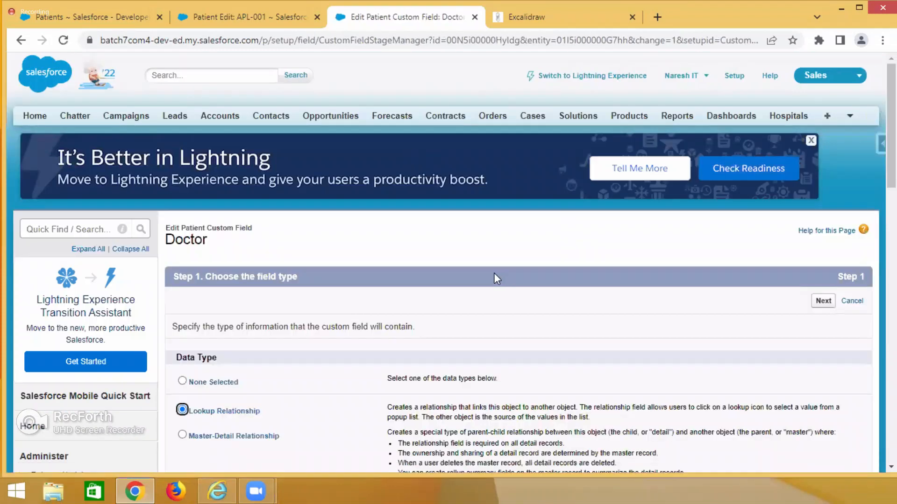
pyautogui.scroll(-4, 495, 272)
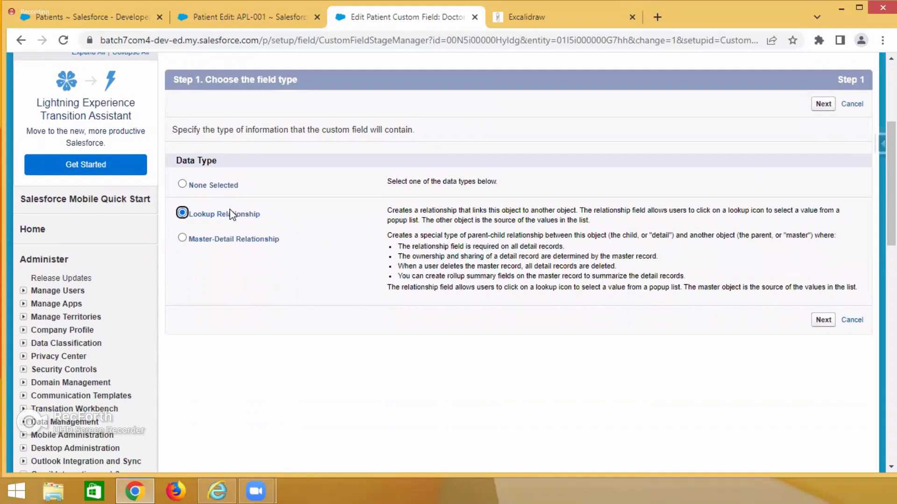
pyautogui.click(182, 238)
pyautogui.click(822, 321)
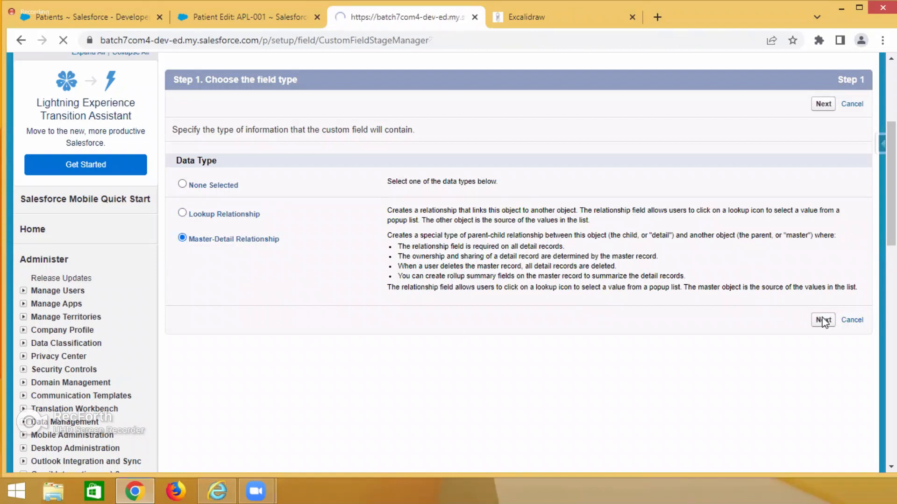
pyautogui.scroll(-1, 549, 329)
pyautogui.scroll(4, 661, 310)
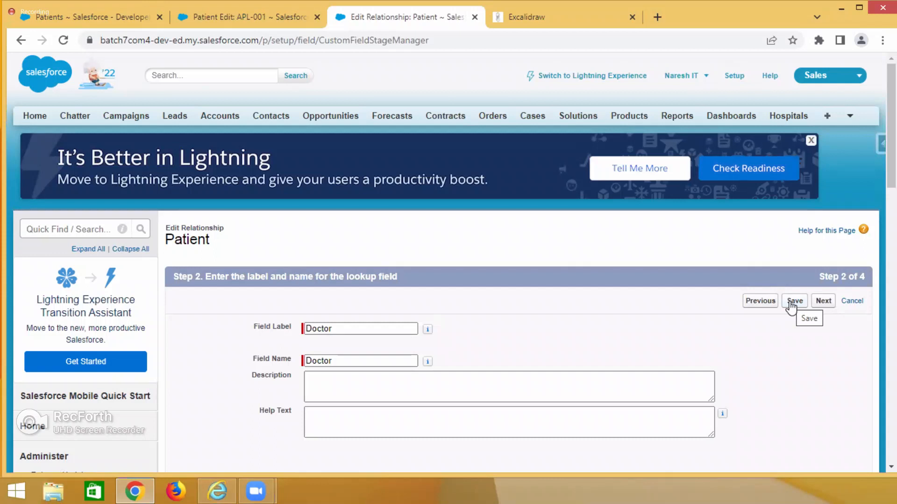
pyautogui.click(794, 303)
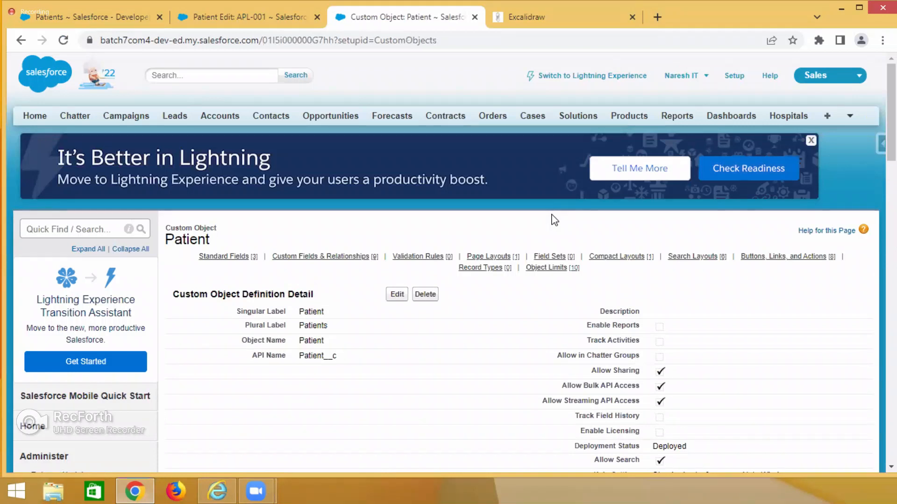
# Examine the Doctor field's data type and the Indexed column in the Patient object's custom fields list.
pyautogui.scroll(-8, 525, 262)
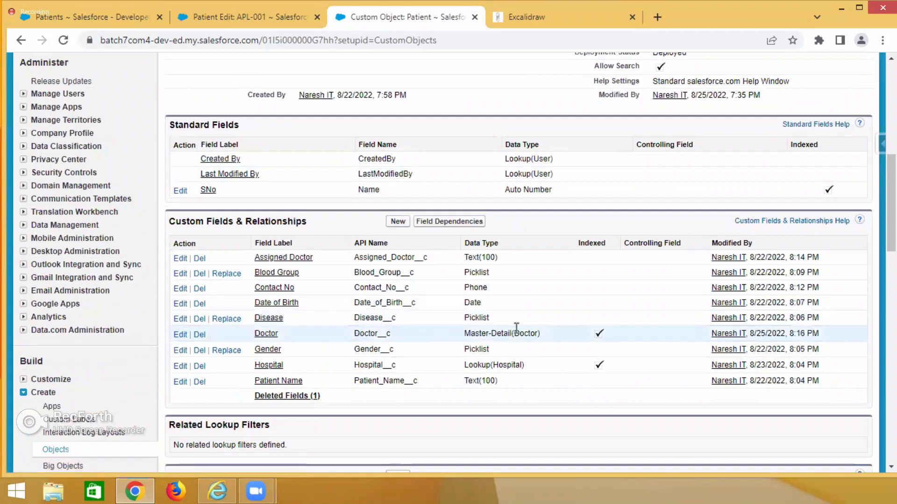
pyautogui.moveTo(465, 334); pyautogui.dragTo(512, 333)
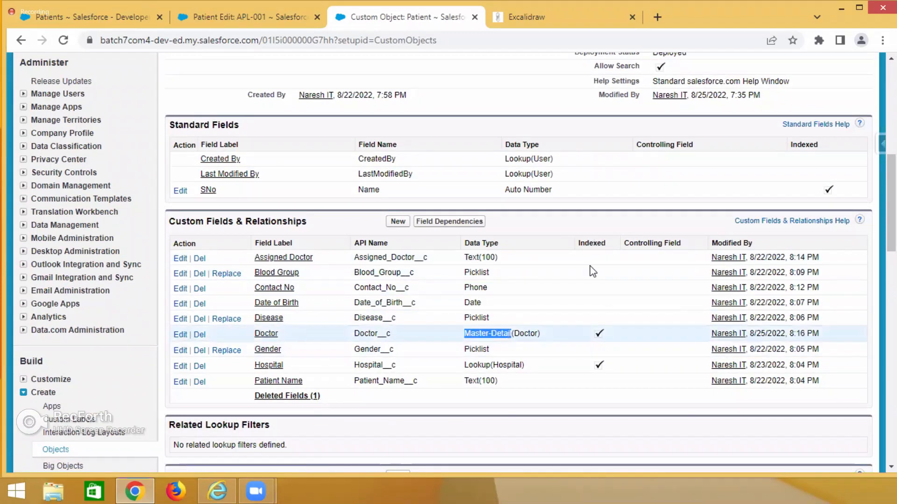
pyautogui.click(575, 400)
pyautogui.moveTo(581, 243); pyautogui.dragTo(618, 244)
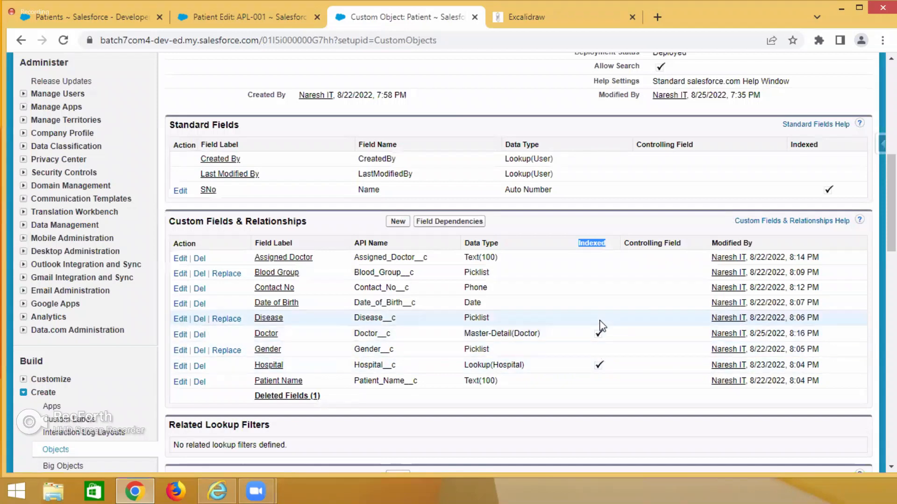
# Reload the APL-001 edit page to check the Doctor field, and open a new patient form for comparison.
pyautogui.click(221, 16)
pyautogui.click(63, 40)
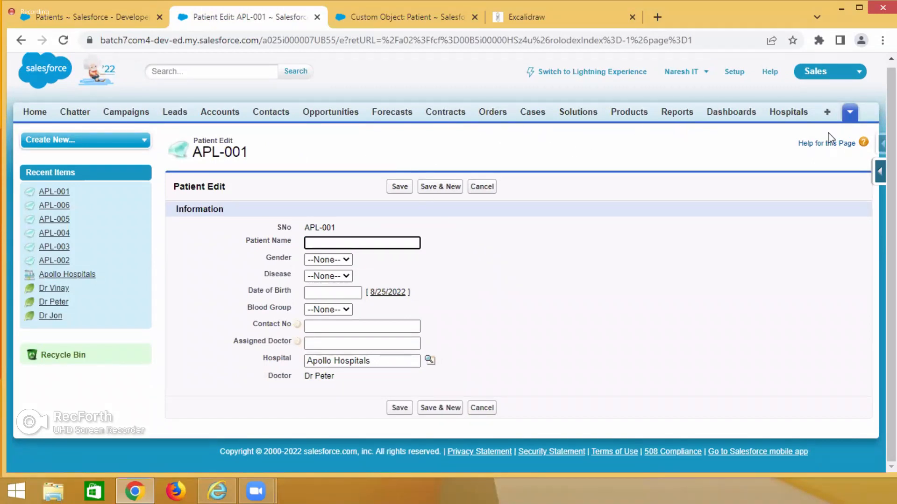
pyautogui.click(850, 112)
pyautogui.click(834, 146)
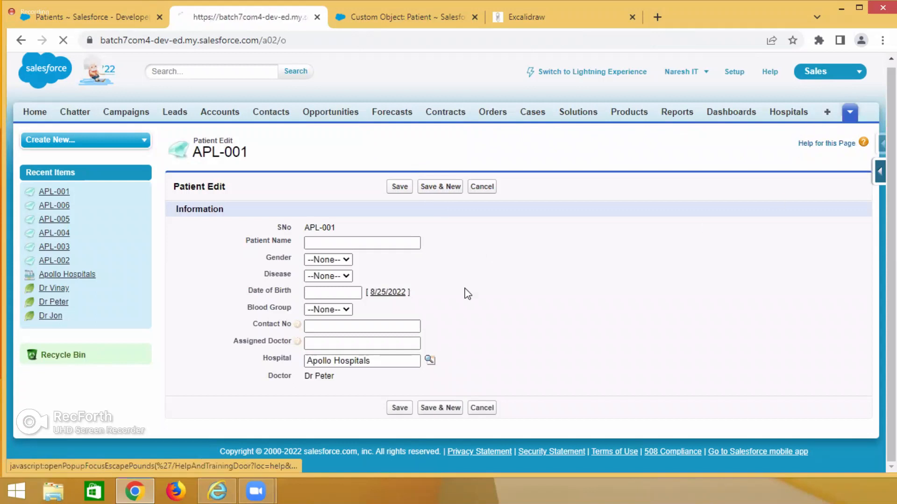
pyautogui.click(397, 216)
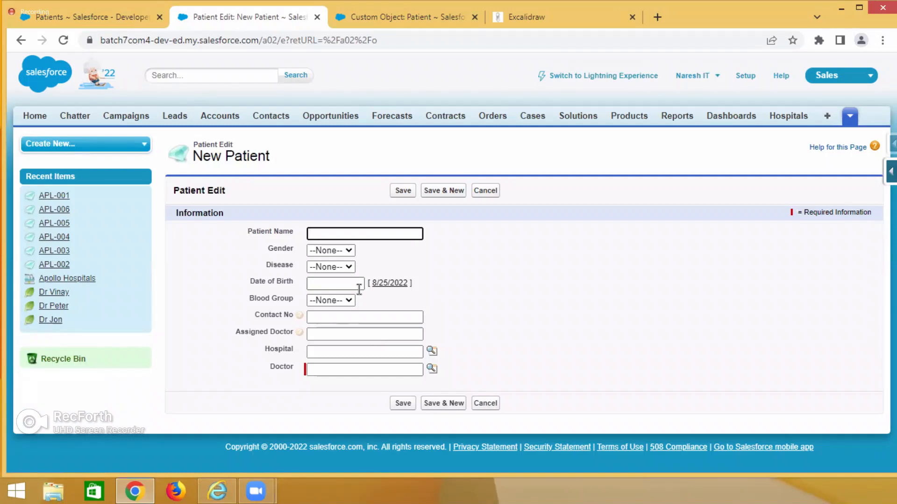
pyautogui.click(657, 17)
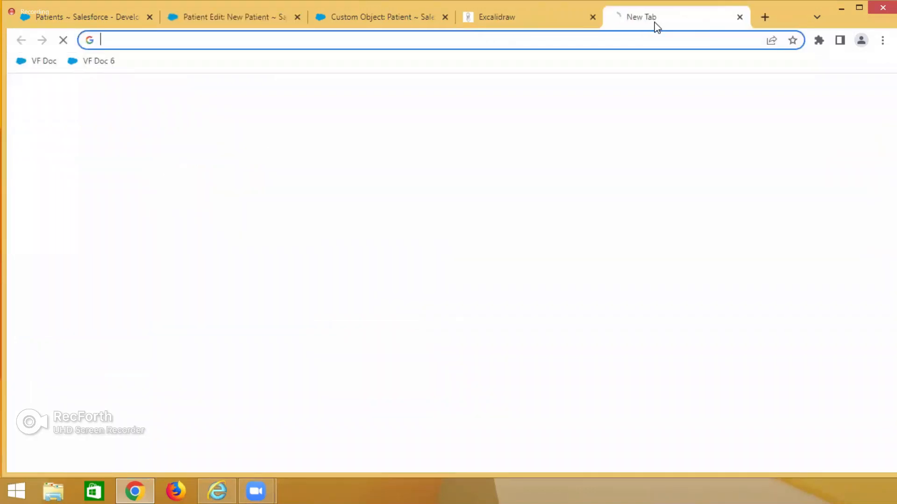
pyautogui.hotkey('ctrl', 'w')
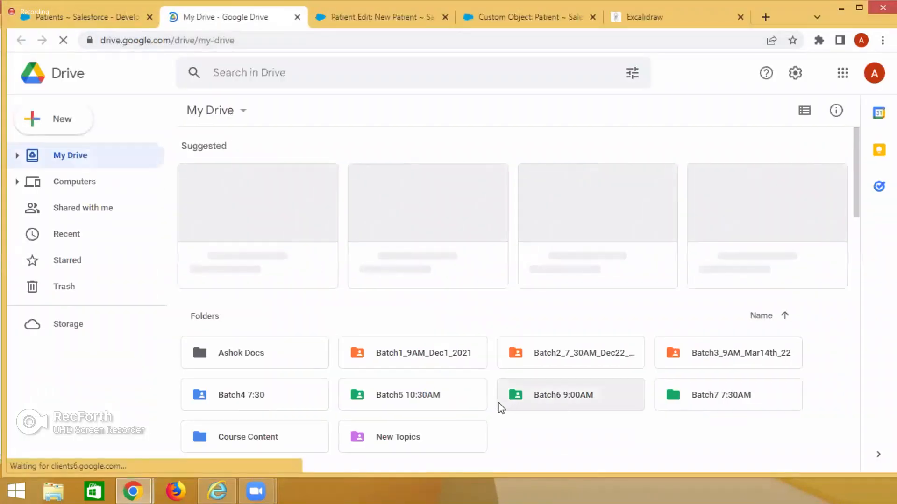
pyautogui.scroll(-3, 502, 407)
pyautogui.doubleClick(257, 272)
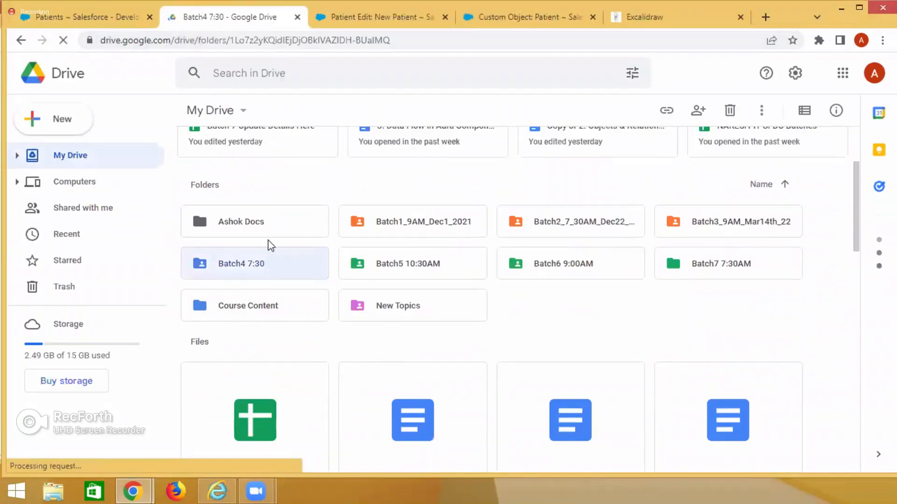
pyautogui.click(20, 40)
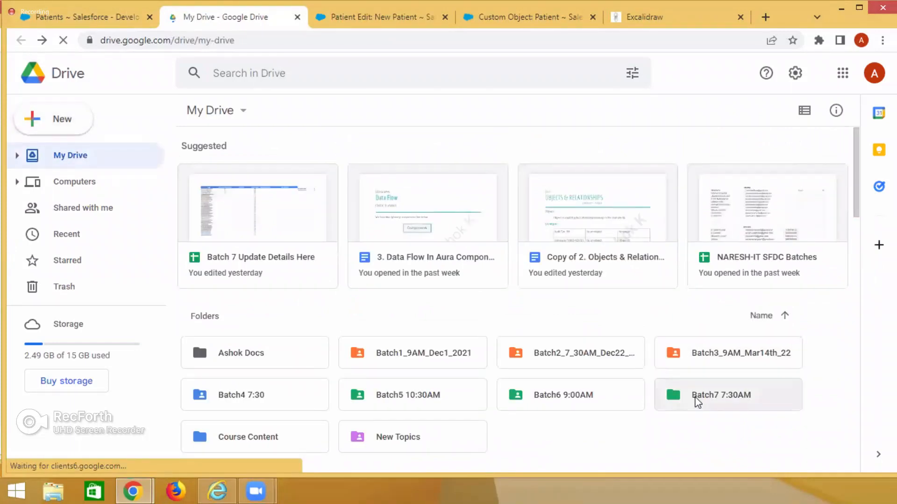
# Open "2. Objects & Relationships.pdf" from the ADMIN folder inside Batch7 7:30AM in Google Drive.
pyautogui.doubleClick(698, 402)
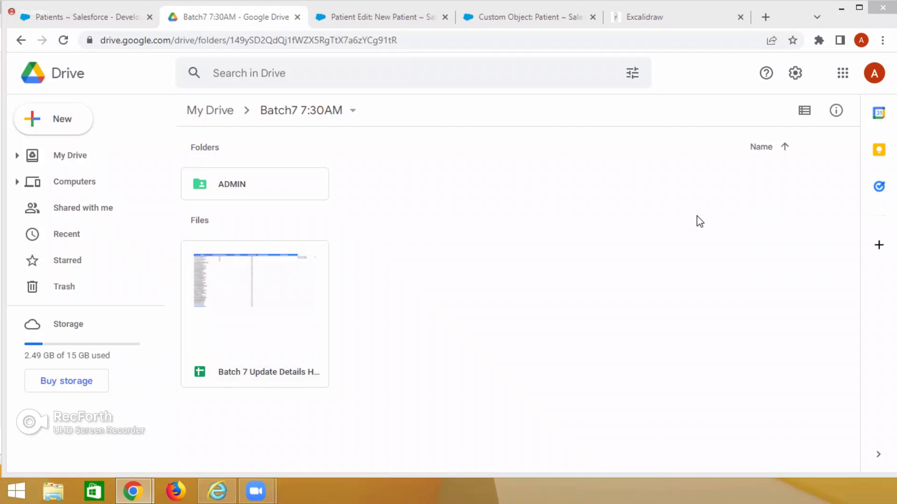
pyautogui.doubleClick(250, 191)
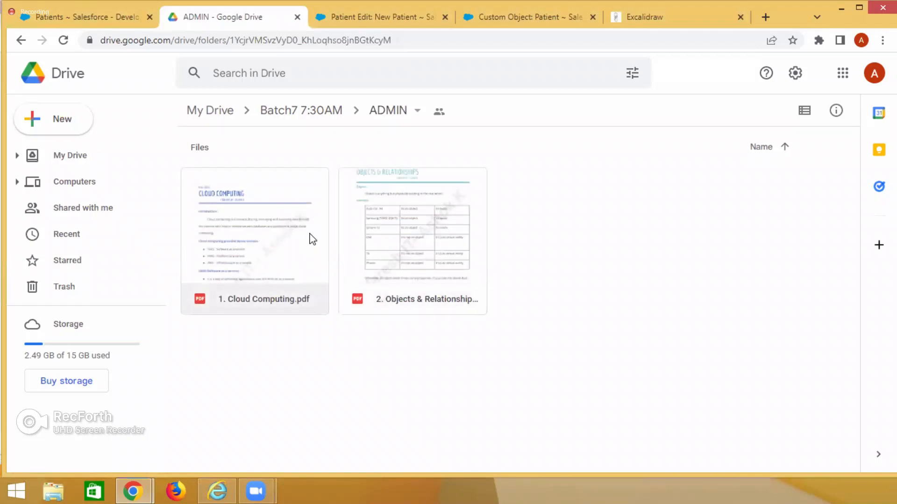
pyautogui.doubleClick(411, 253)
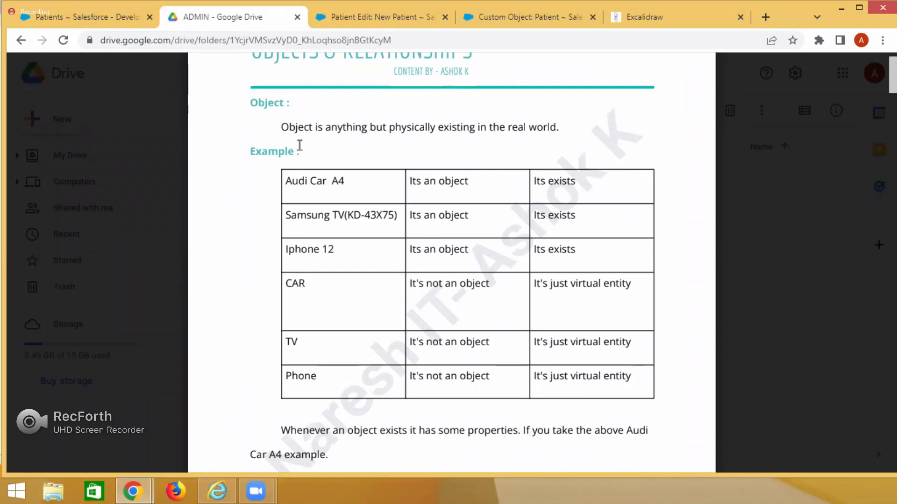
# Read the notes' definitions of object, standard objects and custom objects, and the Object Navigation steps for creating one.
pyautogui.scroll(-8, 372, 256)
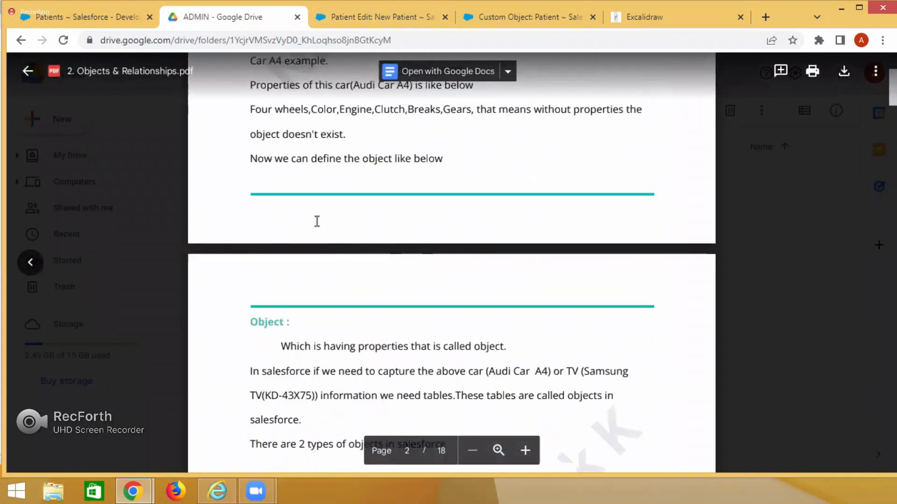
pyautogui.scroll(-3, 316, 221)
pyautogui.moveTo(245, 190); pyautogui.dragTo(298, 190)
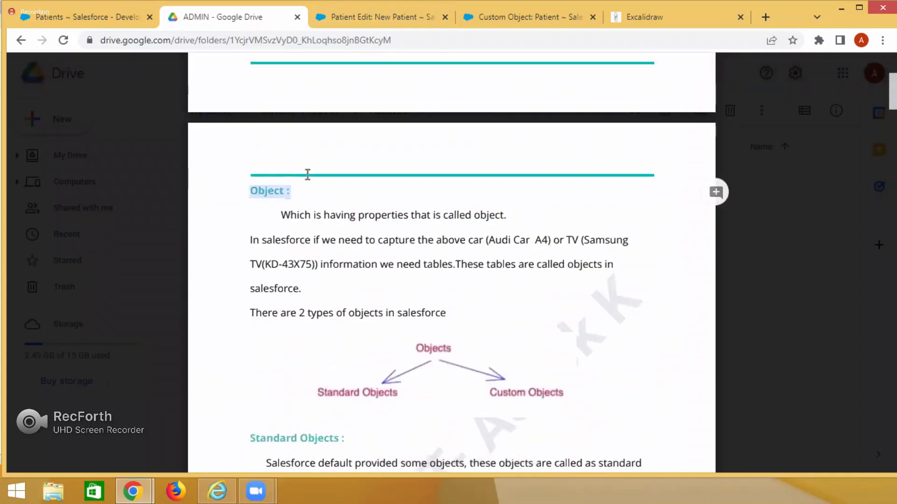
pyautogui.scroll(-3, 321, 373)
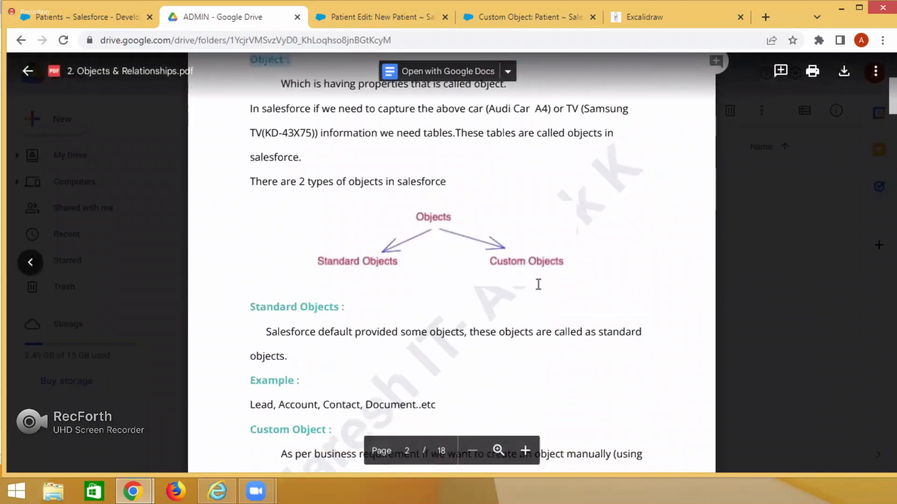
pyautogui.scroll(-4, 539, 283)
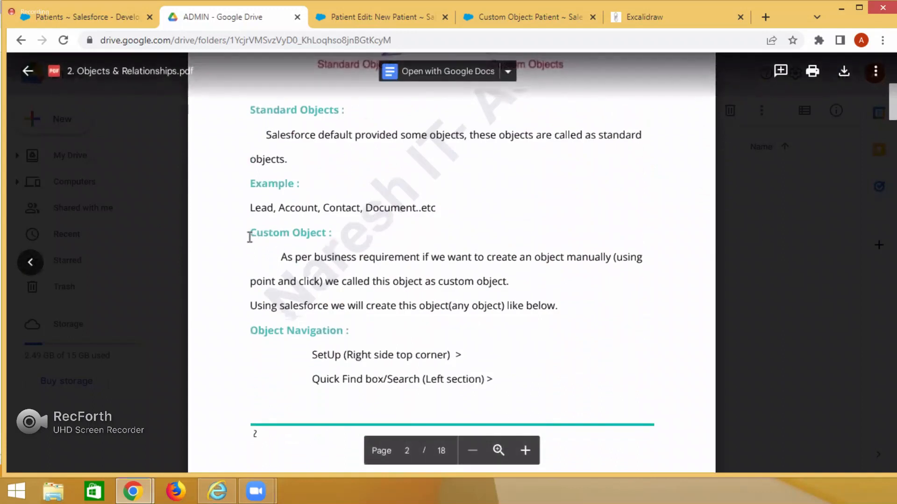
pyautogui.moveTo(250, 238); pyautogui.dragTo(351, 242)
pyautogui.scroll(-6, 375, 316)
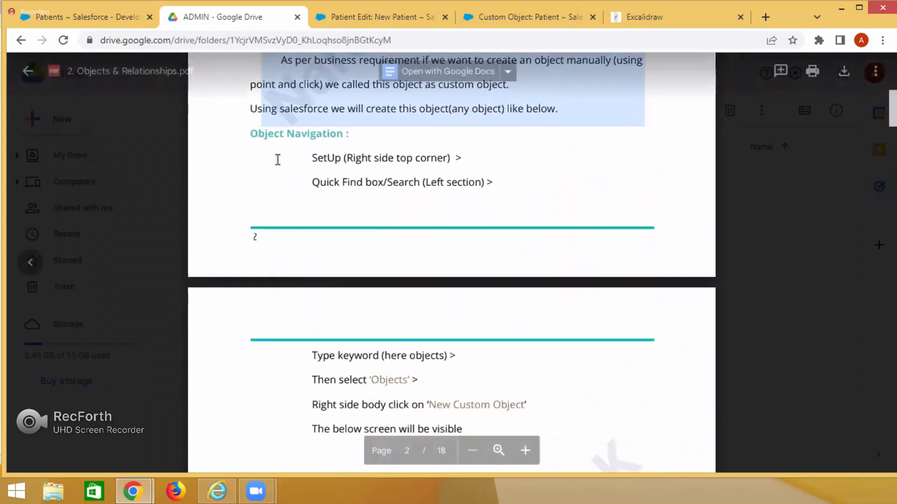
pyautogui.scroll(-2, 405, 327)
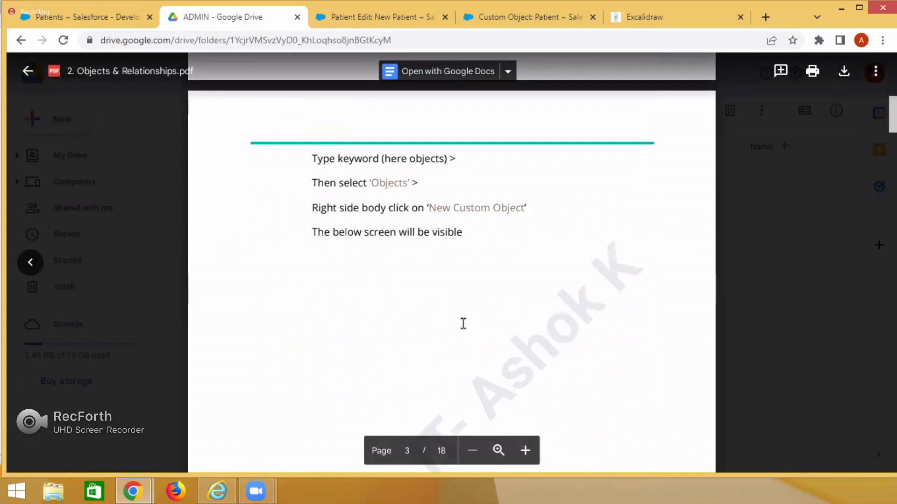
# Examine the blank New Custom Object form in the notes and the explanations of Plural Label, Object Name, Description and Record Name.
pyautogui.scroll(-15, 485, 336)
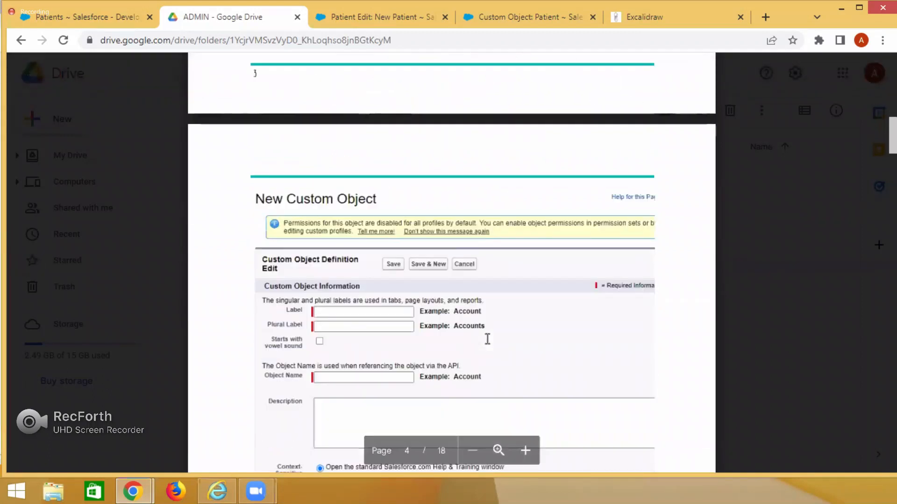
pyautogui.scroll(3, 485, 338)
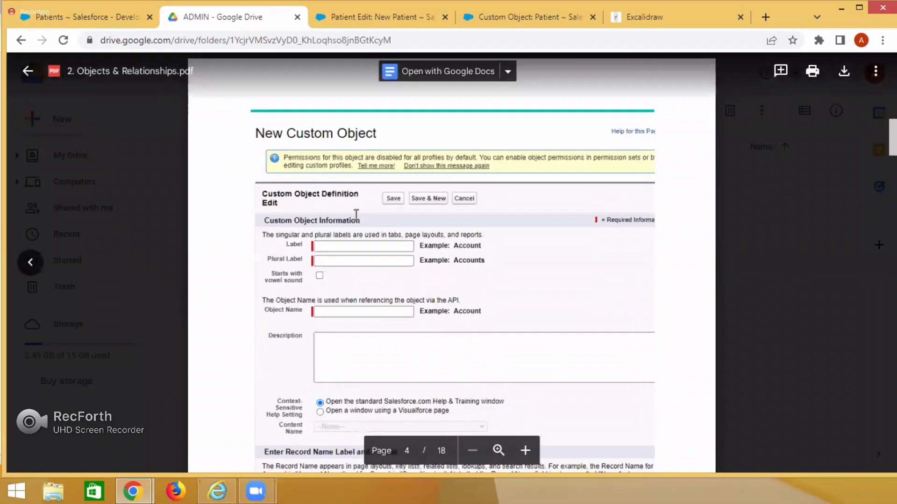
pyautogui.scroll(-12, 442, 407)
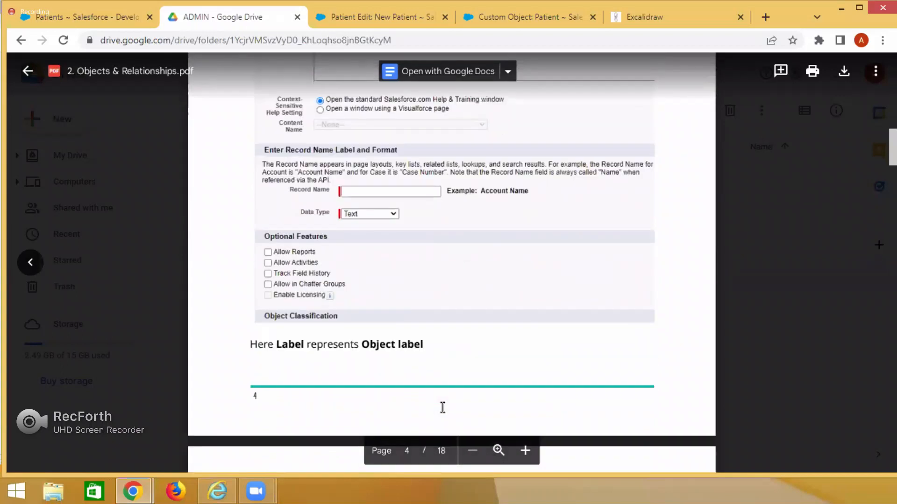
pyautogui.moveTo(270, 226); pyautogui.dragTo(333, 226)
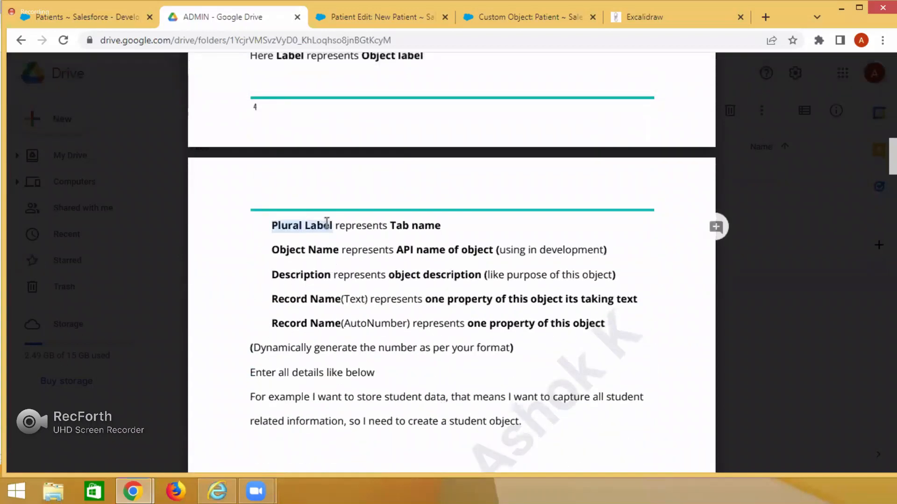
pyautogui.moveTo(272, 251); pyautogui.dragTo(339, 250)
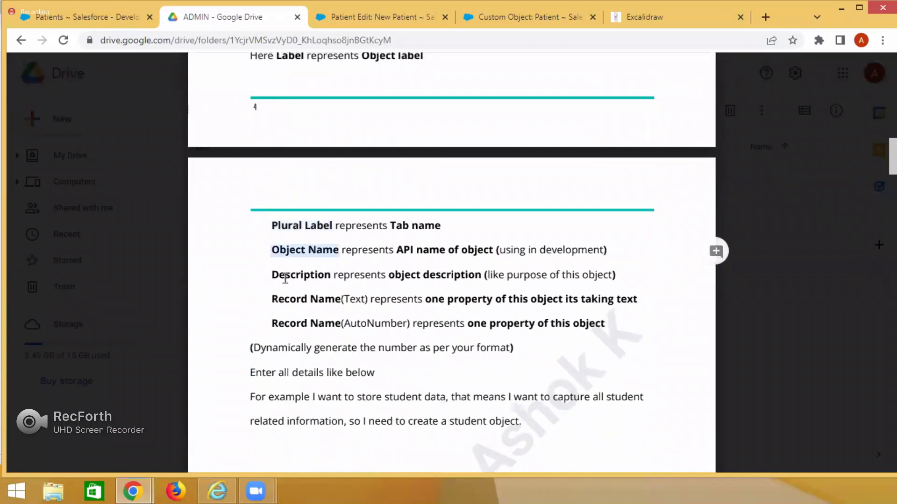
pyautogui.moveTo(272, 276); pyautogui.dragTo(331, 276)
pyautogui.scroll(10, 352, 307)
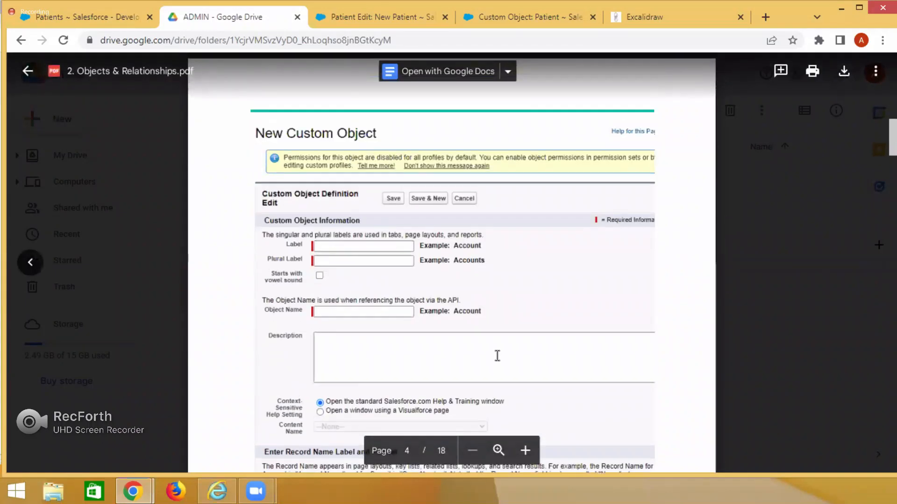
pyautogui.scroll(-10, 497, 356)
pyautogui.scroll(-4, 497, 357)
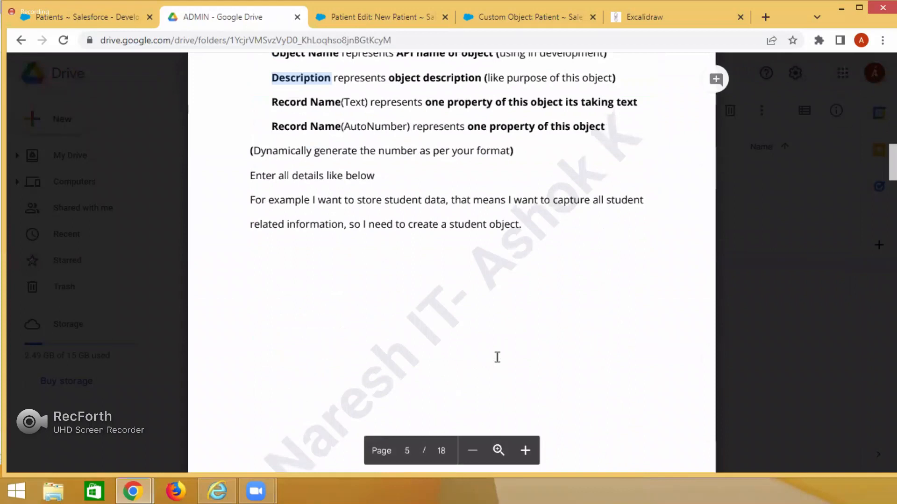
# Review the Student custom object example in the notes, including its auto-number record name and the Standard Fields explanation.
pyautogui.scroll(-8, 497, 357)
pyautogui.scroll(-1, 496, 358)
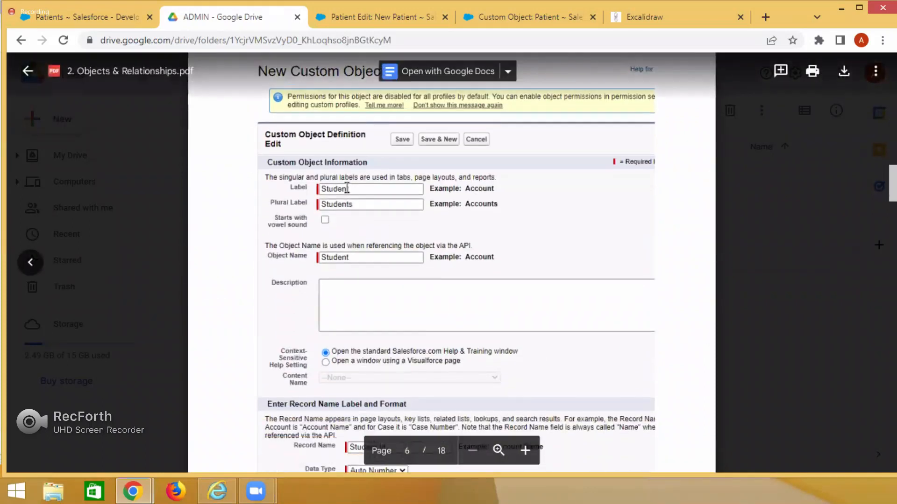
pyautogui.scroll(-4, 467, 297)
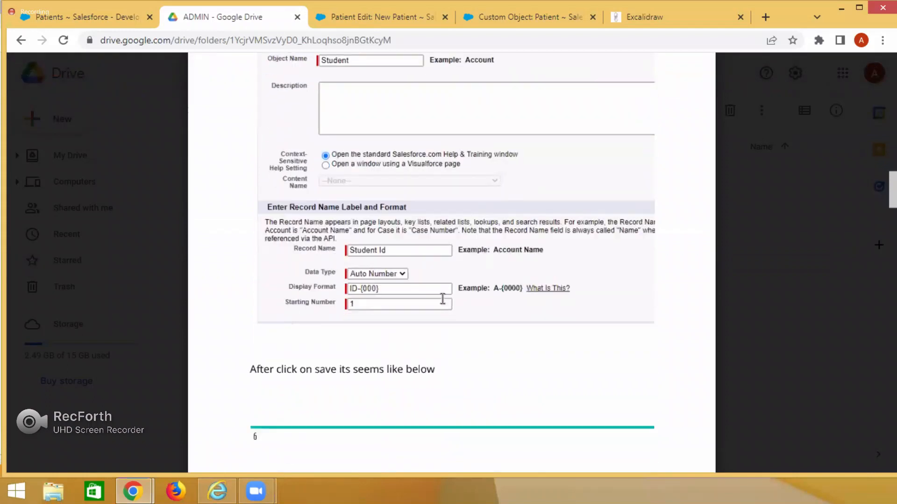
pyautogui.scroll(-7, 475, 322)
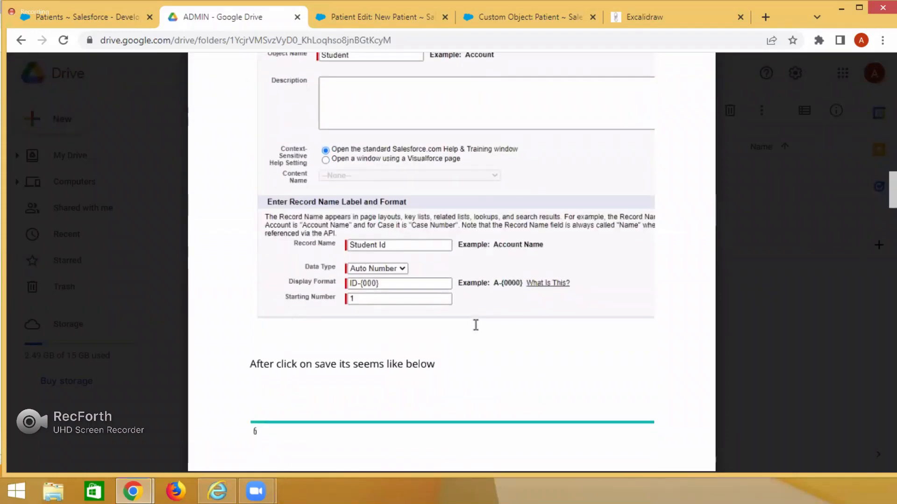
pyautogui.scroll(-1, 476, 323)
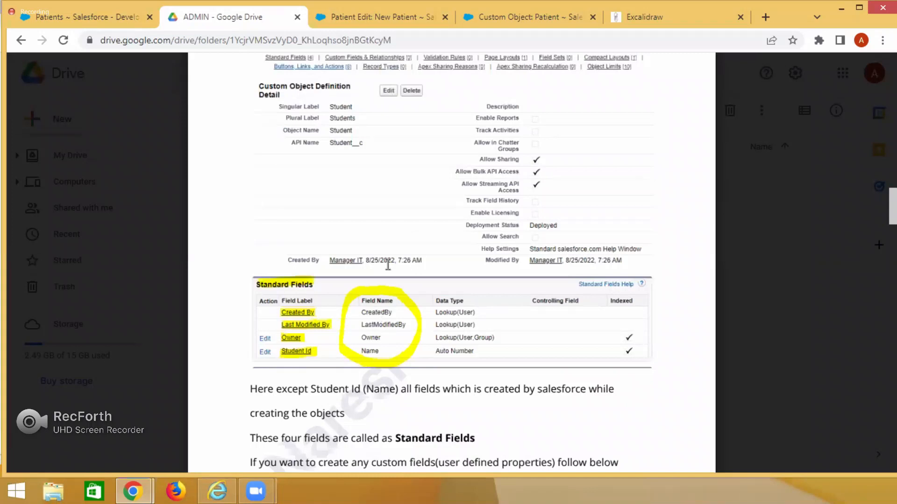
pyautogui.scroll(-3, 470, 334)
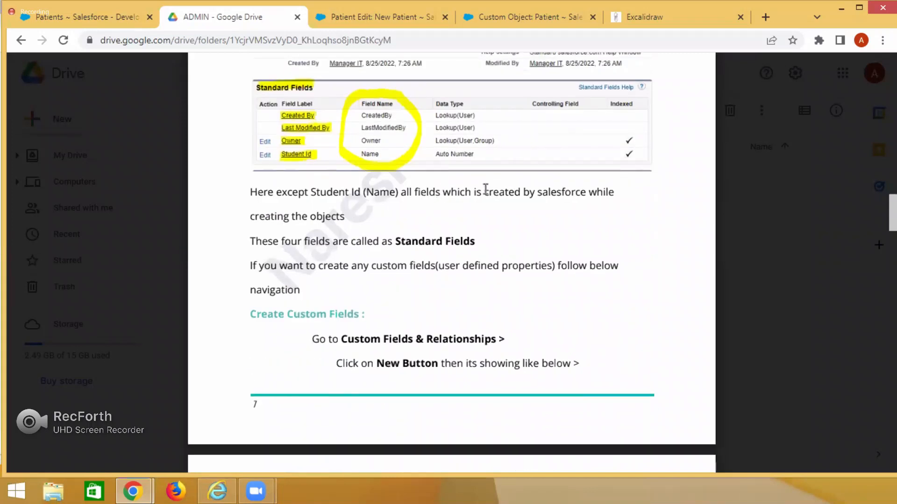
pyautogui.moveTo(394, 242); pyautogui.dragTo(524, 236)
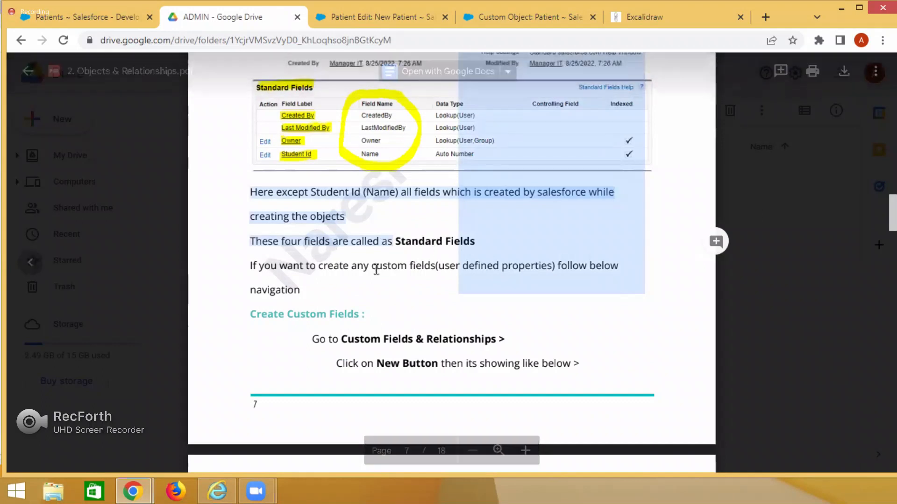
# Review the Create Custom Fields walkthrough in the notes, from choosing a data type to page layouts and the list of additional Student fields.
pyautogui.scroll(-3, 478, 311)
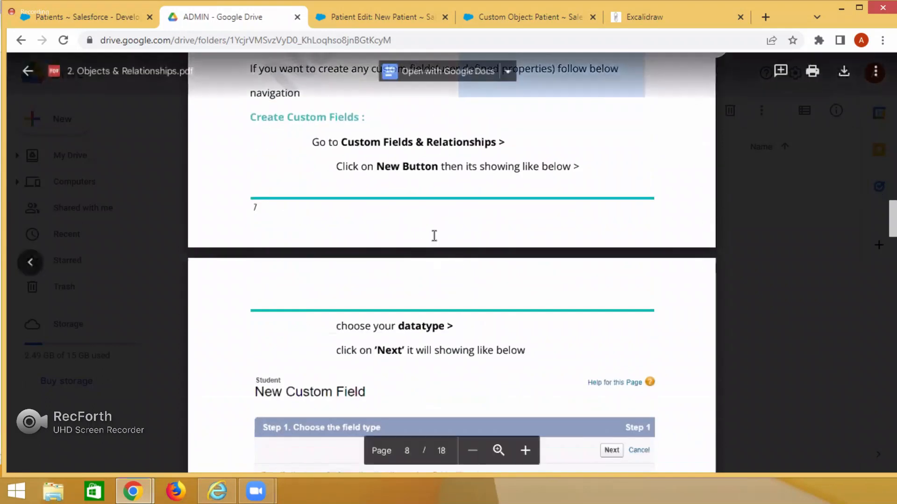
pyautogui.scroll(-4, 423, 224)
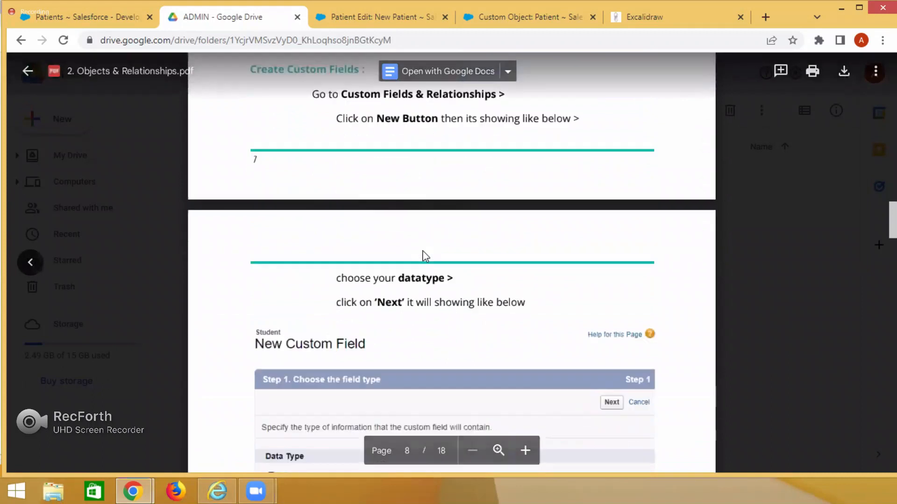
pyautogui.scroll(-2, 341, 313)
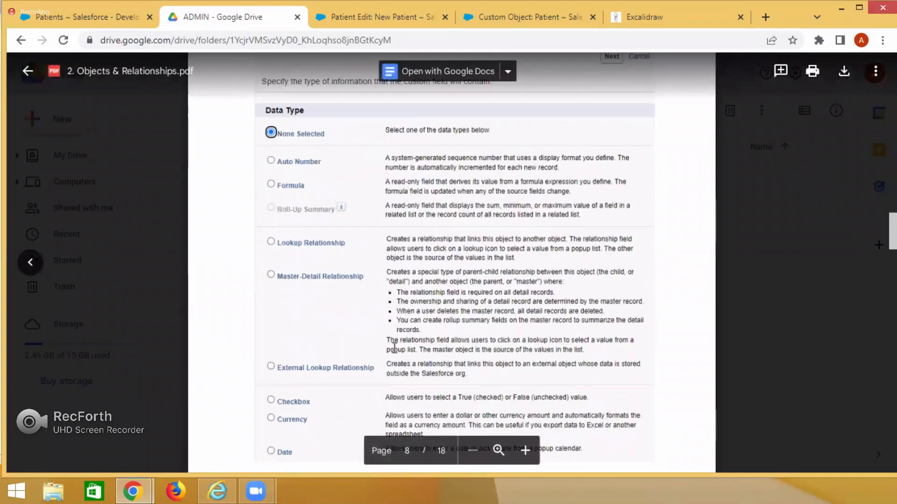
pyautogui.scroll(-7, 392, 343)
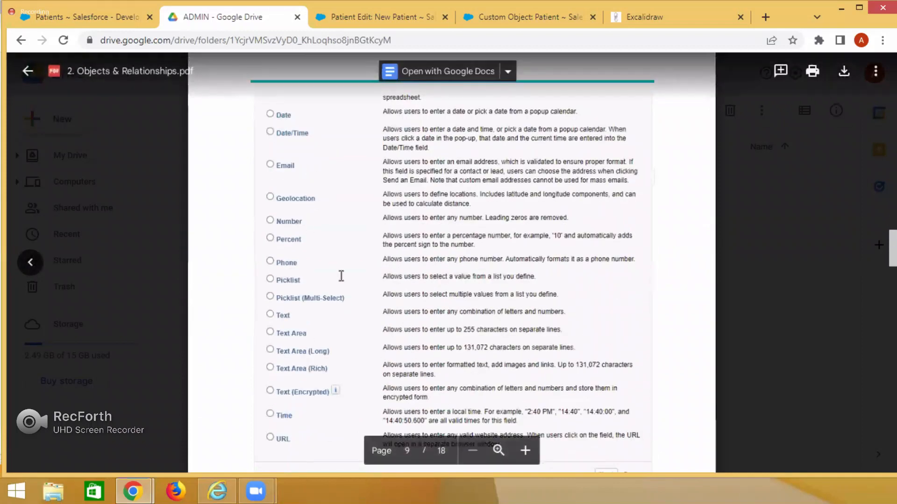
pyautogui.scroll(-10, 450, 229)
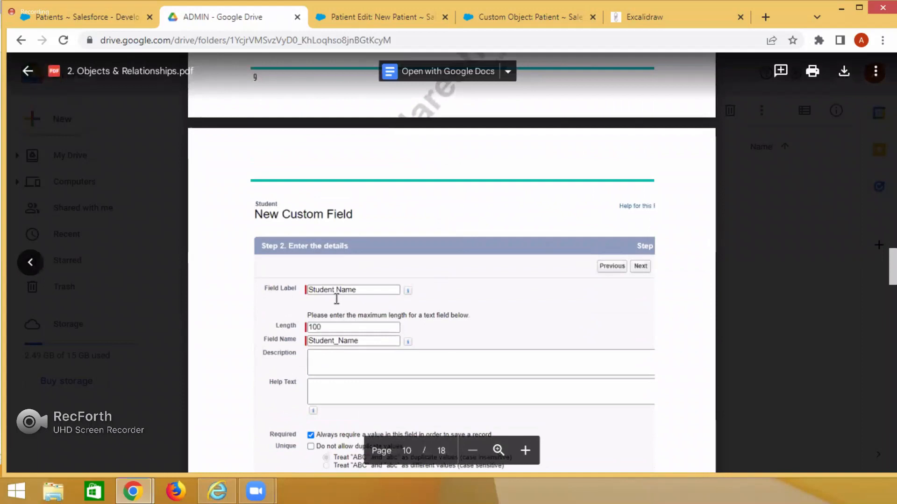
pyautogui.scroll(-10, 356, 292)
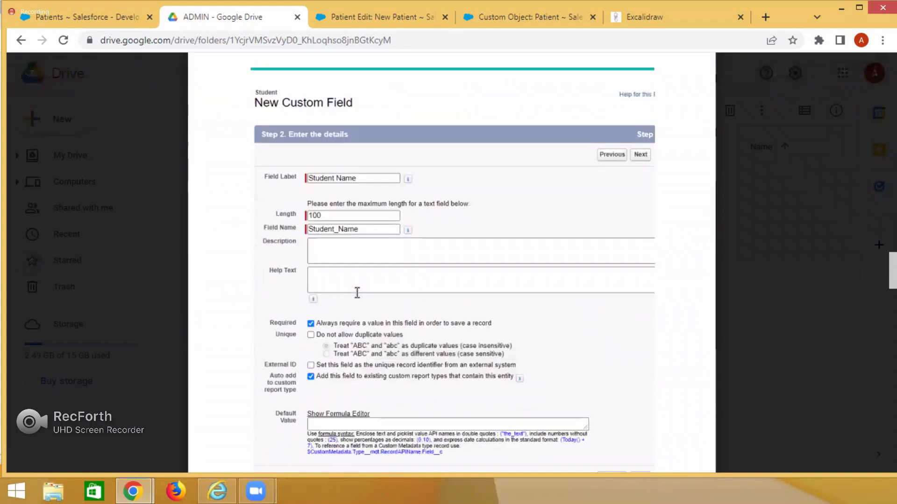
pyautogui.scroll(-5, 356, 292)
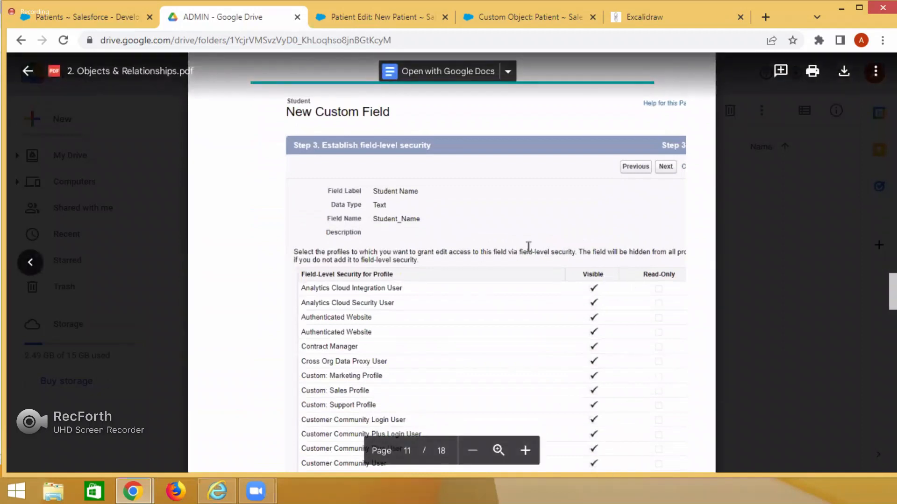
pyautogui.scroll(-10, 537, 248)
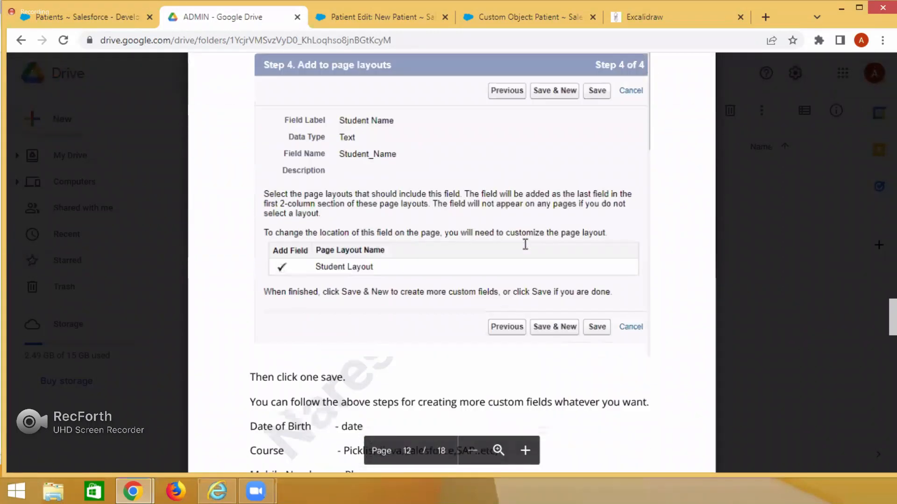
pyautogui.scroll(-4, 525, 244)
pyautogui.doubleClick(255, 229)
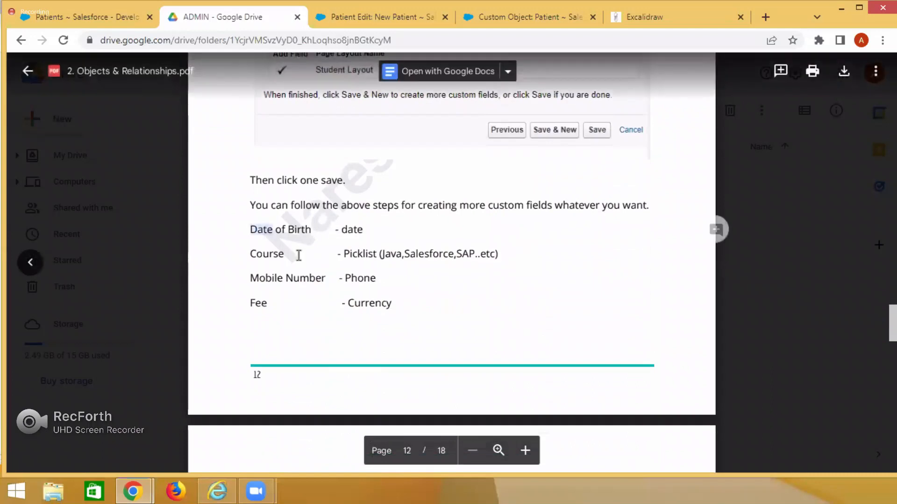
pyautogui.moveTo(299, 255); pyautogui.dragTo(393, 304)
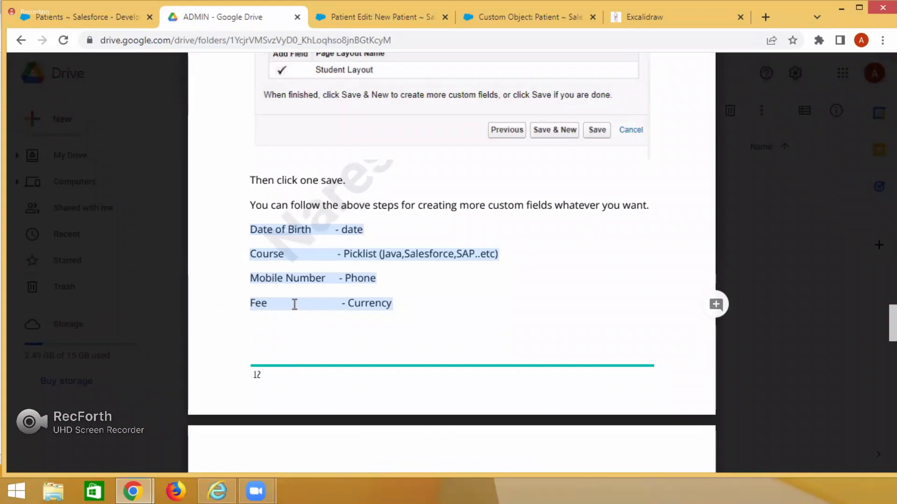
# Read the Student Management System example in the notes, covering Approach 1's record storage calculation and the repeated course and fee data.
pyautogui.scroll(-8, 387, 311)
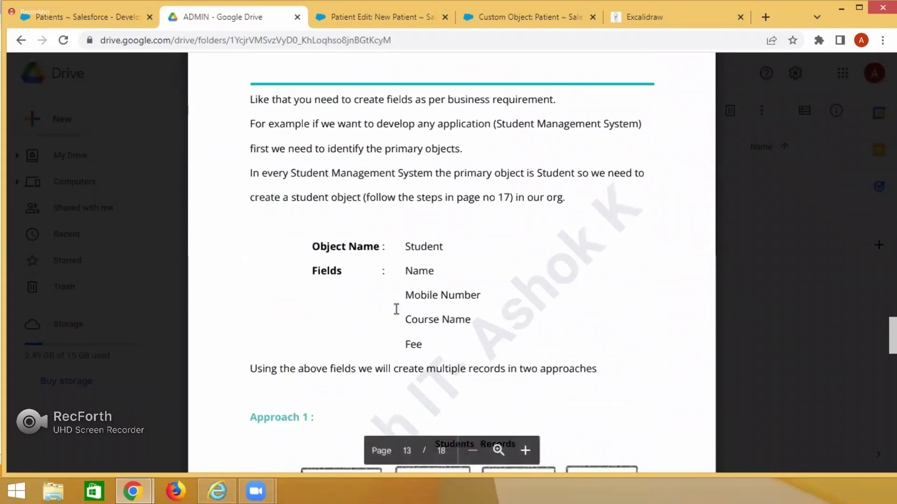
pyautogui.scroll(-6, 448, 282)
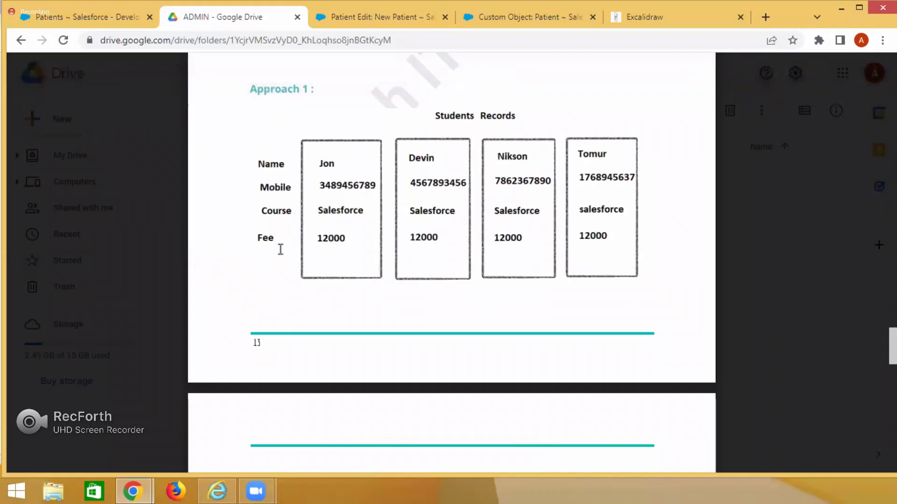
pyautogui.scroll(-9, 281, 244)
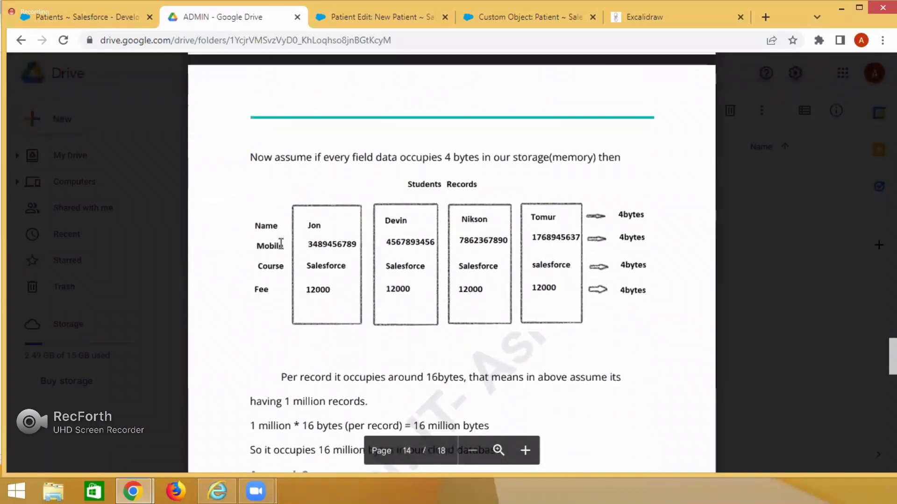
pyautogui.scroll(-4, 275, 261)
pyautogui.scroll(2, 275, 273)
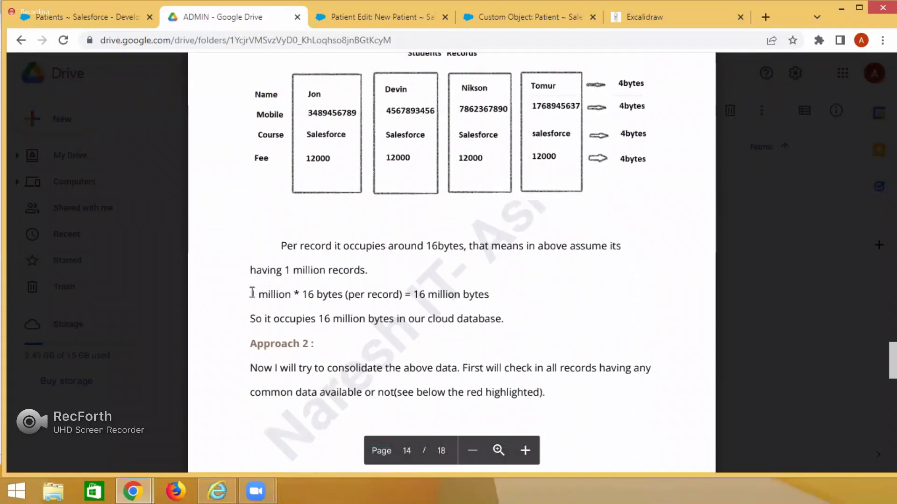
pyautogui.moveTo(251, 294); pyautogui.dragTo(314, 295)
pyautogui.moveTo(414, 294); pyautogui.dragTo(488, 294)
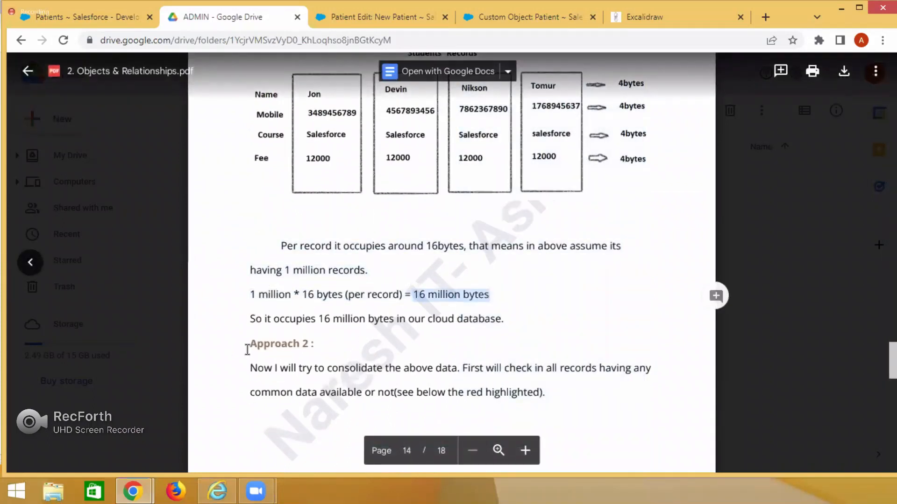
pyautogui.scroll(-10, 325, 314)
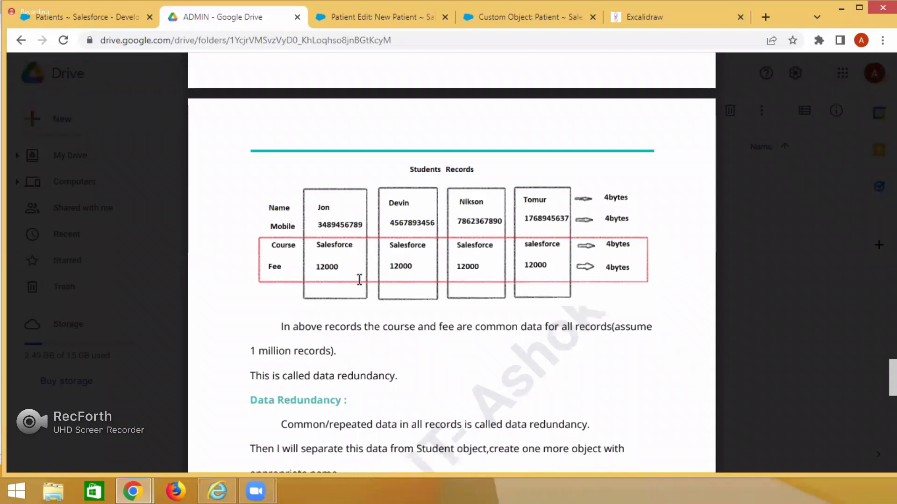
# Read the Data Redundancy definition in the notes and the proposal to separate repeated data into a Course object with Course Name and Fee fields.
pyautogui.scroll(-1, 370, 351)
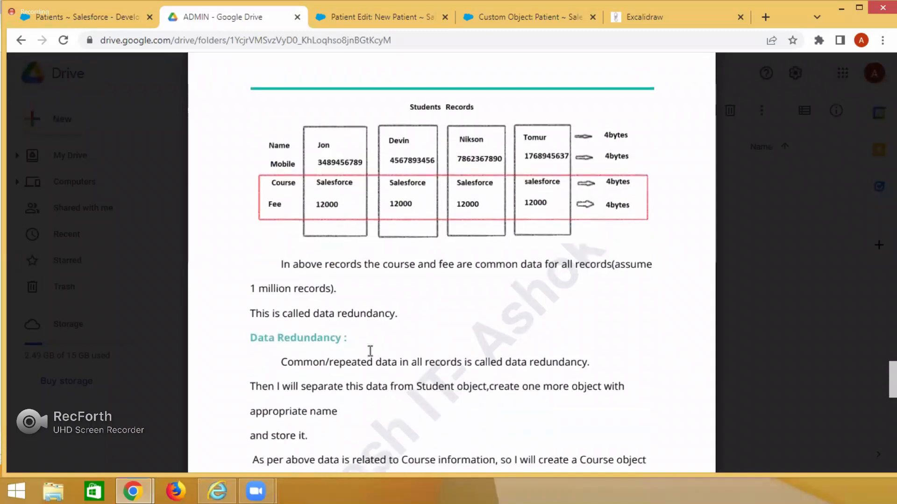
pyautogui.moveTo(290, 333); pyautogui.dragTo(360, 332)
pyautogui.scroll(-2, 361, 331)
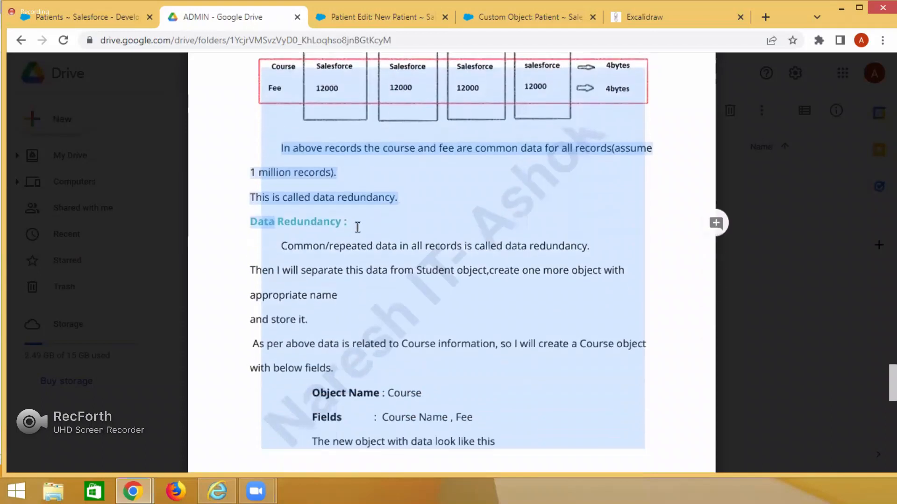
pyautogui.click(359, 131)
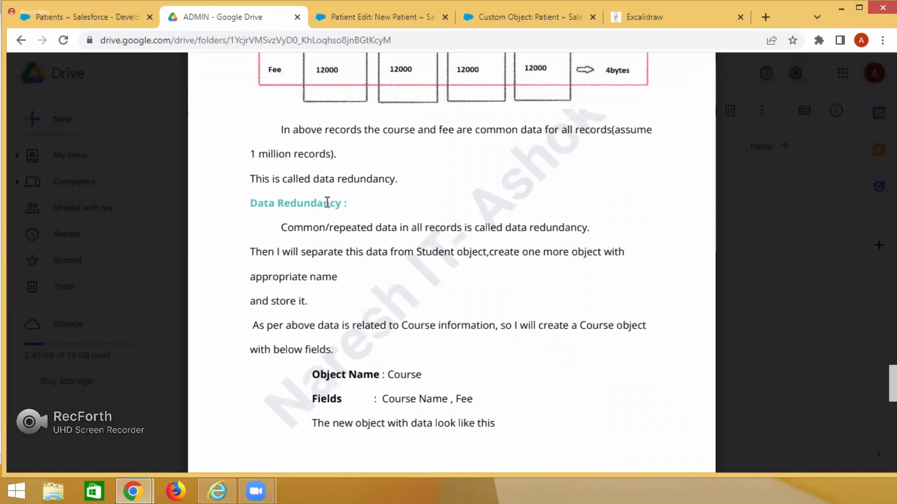
pyautogui.moveTo(282, 227); pyautogui.dragTo(333, 228)
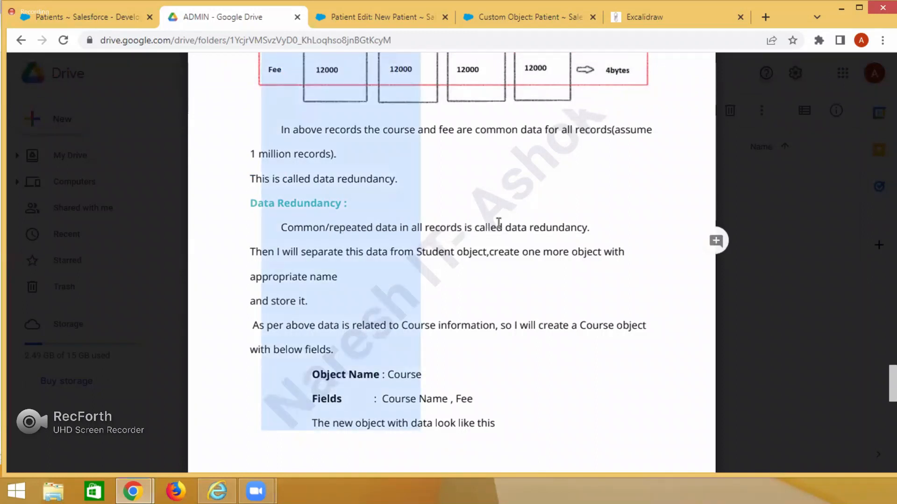
pyautogui.click(284, 248)
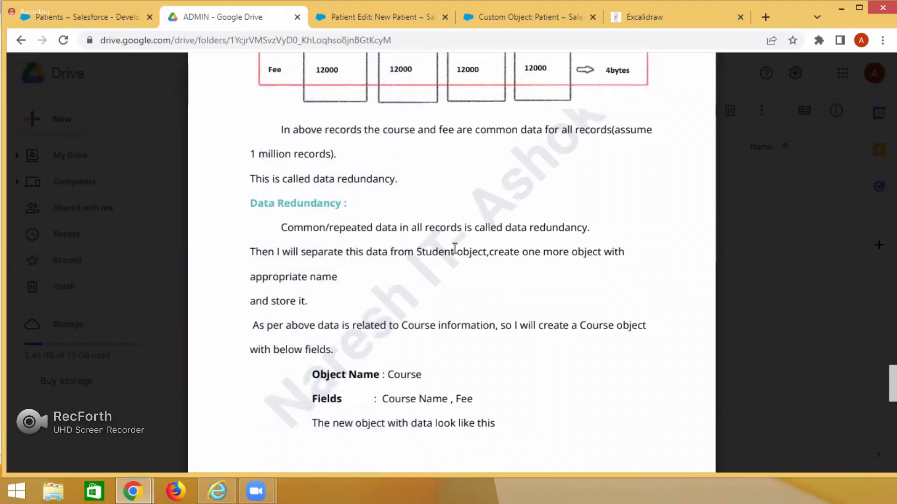
pyautogui.moveTo(301, 252); pyautogui.dragTo(570, 254)
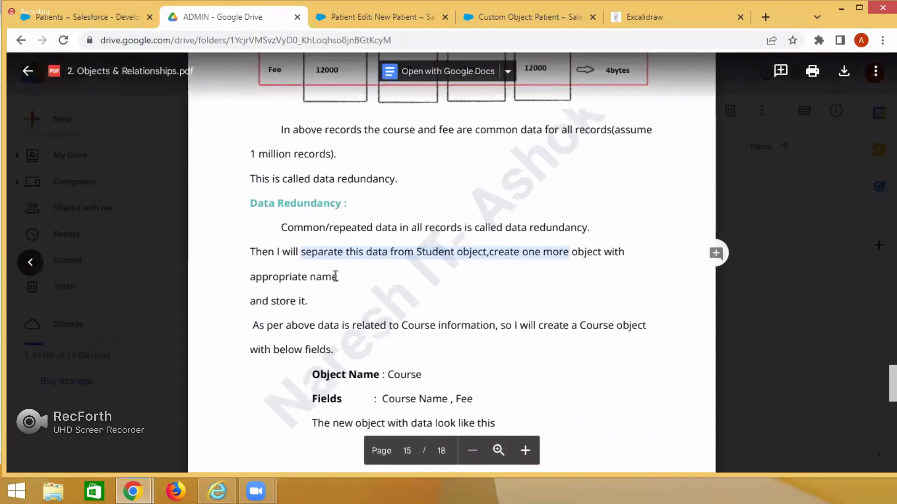
pyautogui.click(367, 286)
pyautogui.scroll(-3, 300, 207)
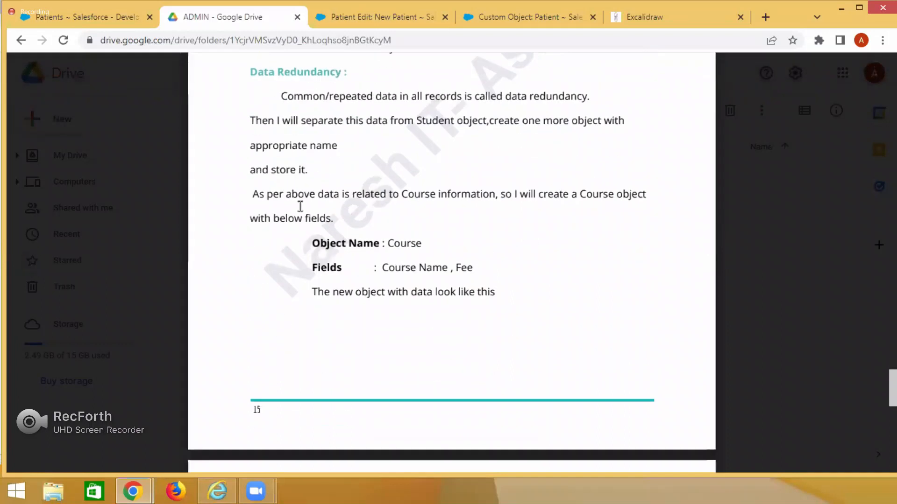
pyautogui.scroll(-2, 393, 219)
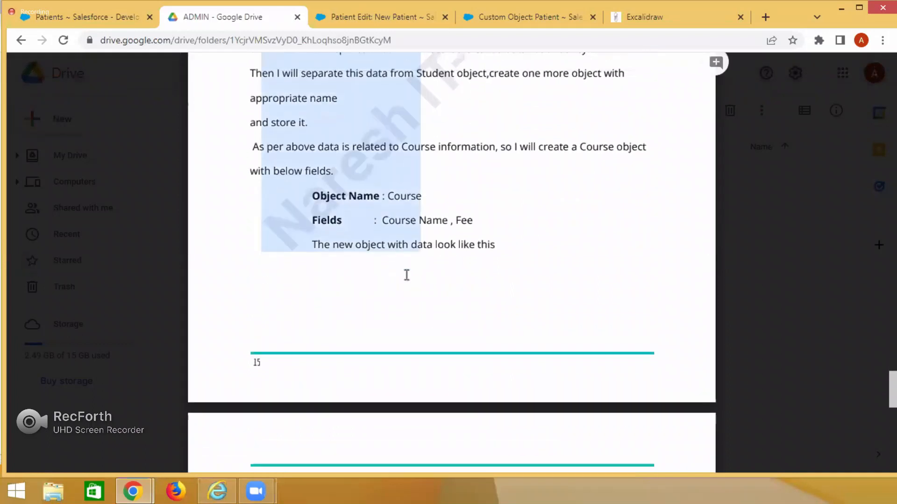
# Examine the Course record diagram, the new Course-to-Student data model, and the memory comparison between Approach 1 and Approach 2.
pyautogui.scroll(-5, 407, 274)
pyautogui.scroll(-3, 355, 210)
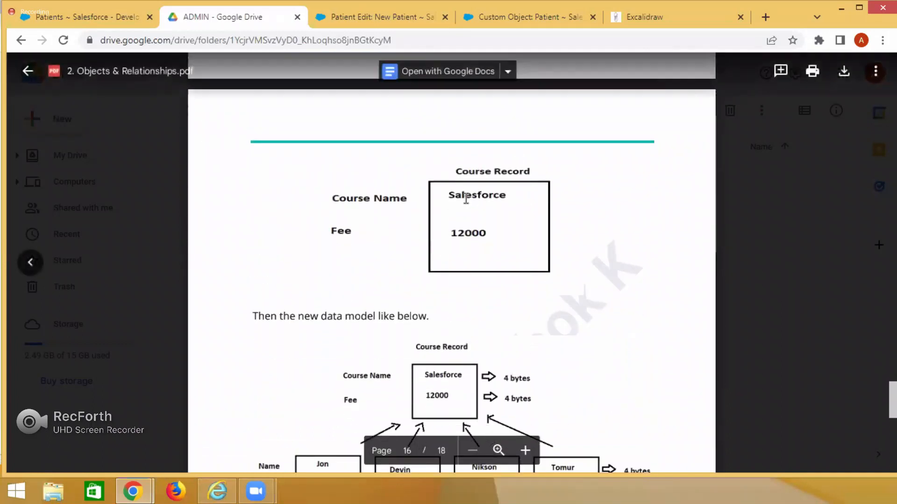
pyautogui.scroll(-3, 443, 239)
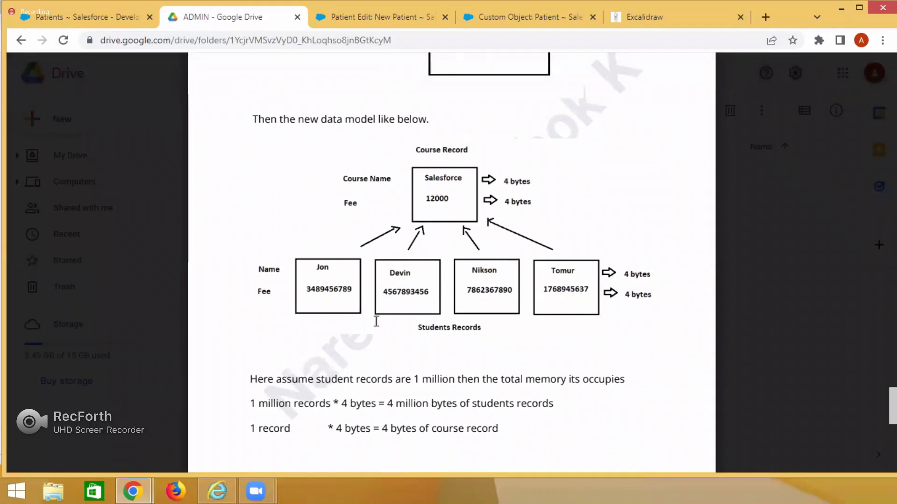
pyautogui.scroll(-9, 376, 322)
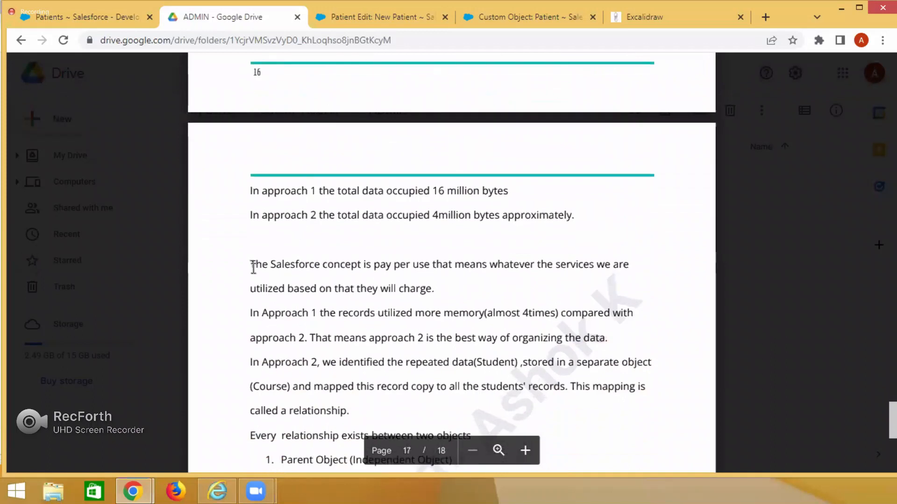
pyautogui.scroll(-6, 253, 202)
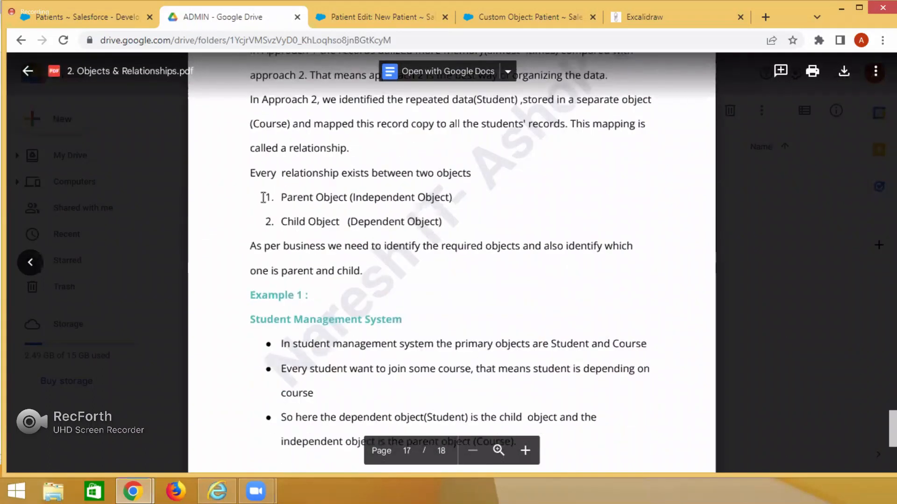
# Review the notes on relationships between parent and child objects, highlighting the Parent Object entry, and continue to the Student Management System example.
pyautogui.scroll(3, 266, 225)
pyautogui.moveTo(280, 327); pyautogui.dragTo(392, 326)
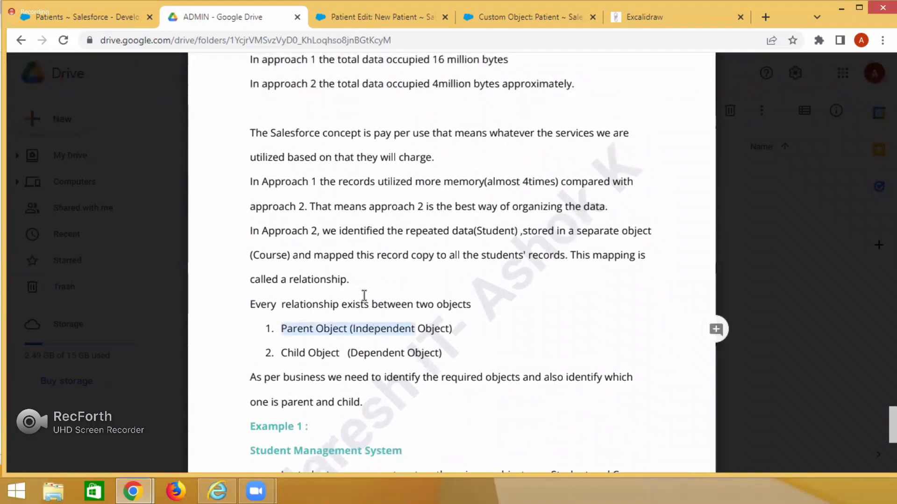
pyautogui.scroll(9, 364, 295)
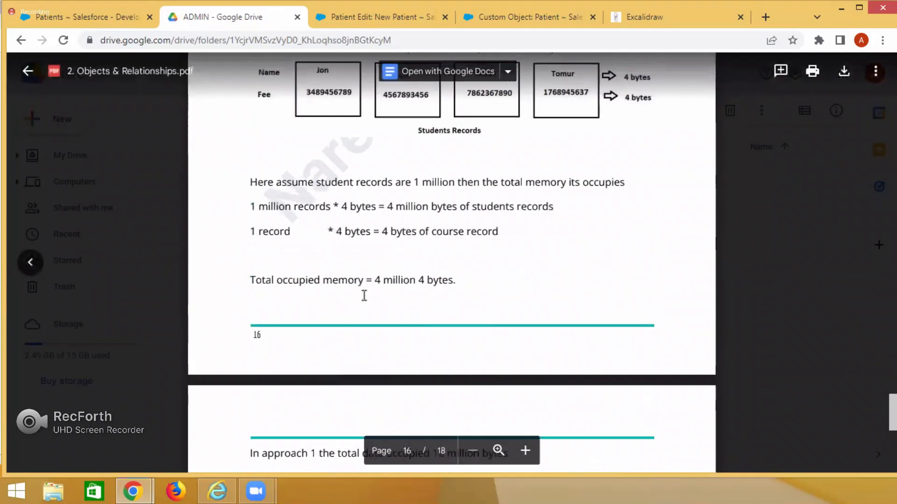
pyautogui.scroll(-9, 364, 295)
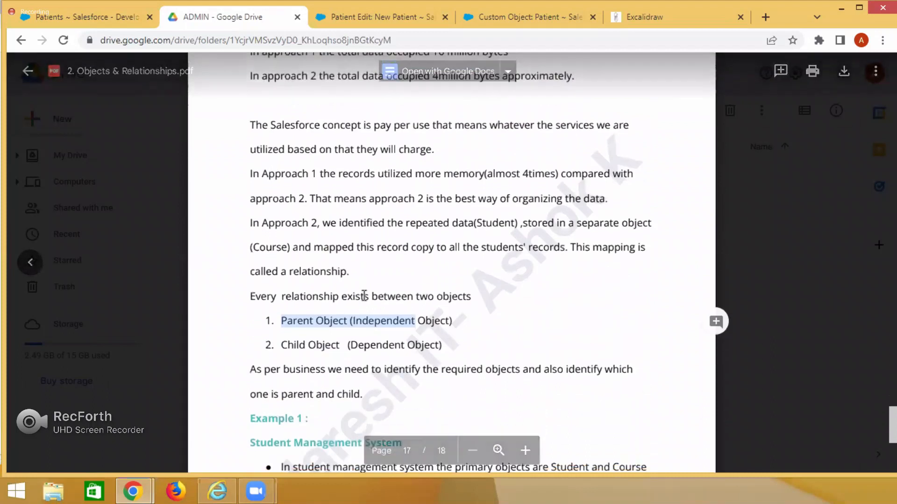
pyautogui.scroll(-4, 364, 295)
pyautogui.moveTo(257, 257); pyautogui.dragTo(412, 263)
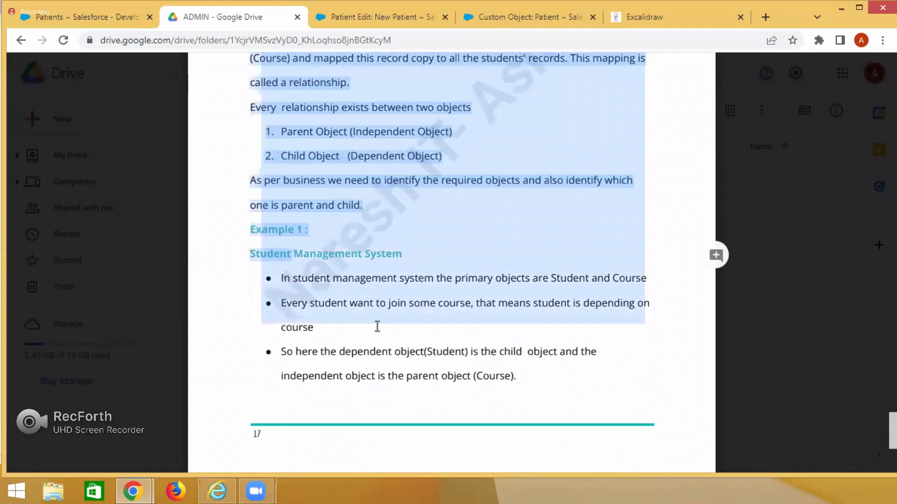
# Review the Hospital Management System example and the diagram of Lookup and Master Detail relationships on the last page of the notes.
pyautogui.scroll(-1, 415, 364)
pyautogui.scroll(-12, 414, 363)
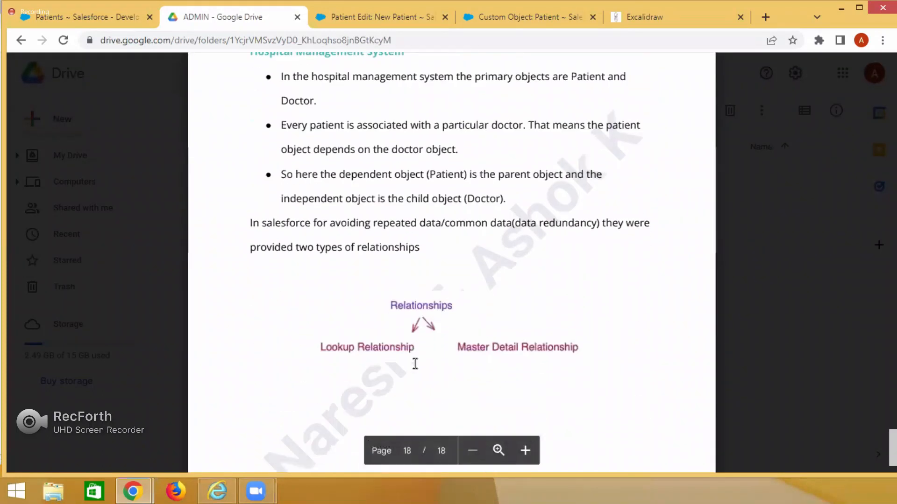
pyautogui.moveTo(379, 242); pyautogui.dragTo(430, 258)
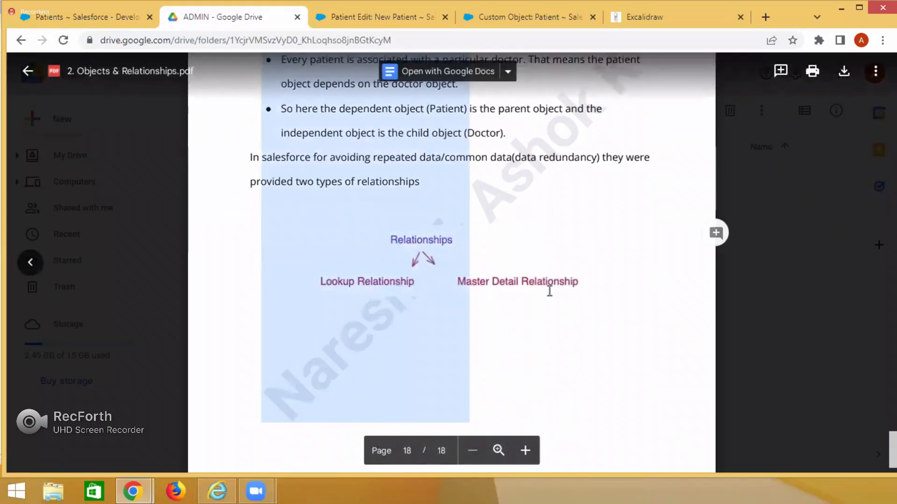
pyautogui.scroll(-3, 549, 291)
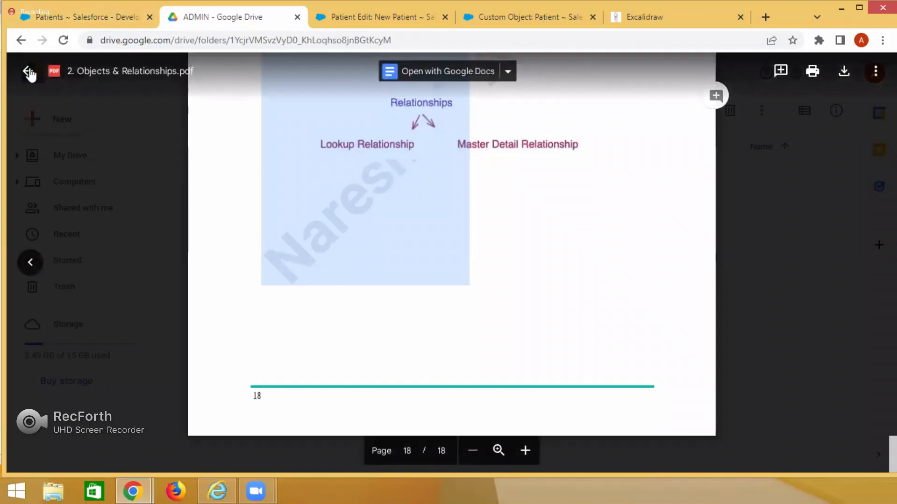
# Close the PDF notes, go to the Batch7 7:30AM folder in Drive, and open the Batch 7 Update Details Here spreadsheet.
pyautogui.click(28, 71)
pyautogui.click(302, 116)
pyautogui.doubleClick(294, 322)
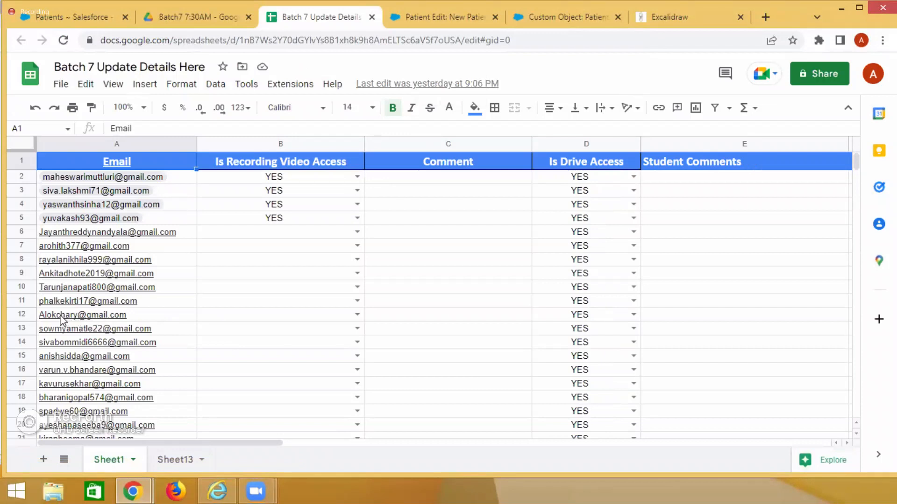
# Review the email, recording access, comment and drive access columns of the batch sheet, and return to the Salesforce Patients list.
pyautogui.moveTo(72, 321)
pyautogui.click(668, 329)
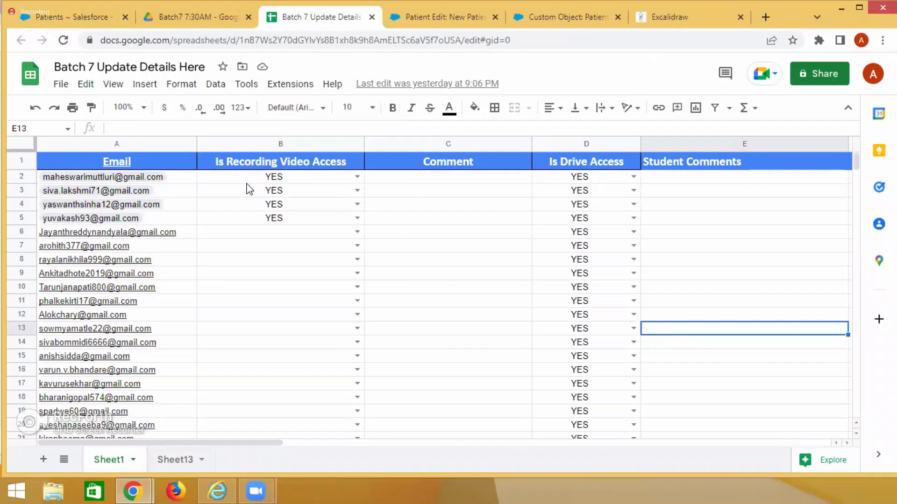
pyautogui.click(241, 335)
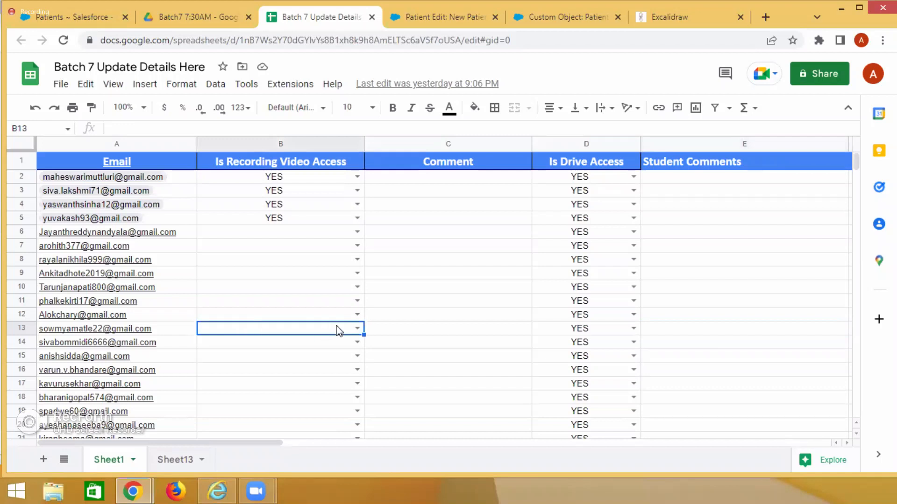
pyautogui.click(357, 330)
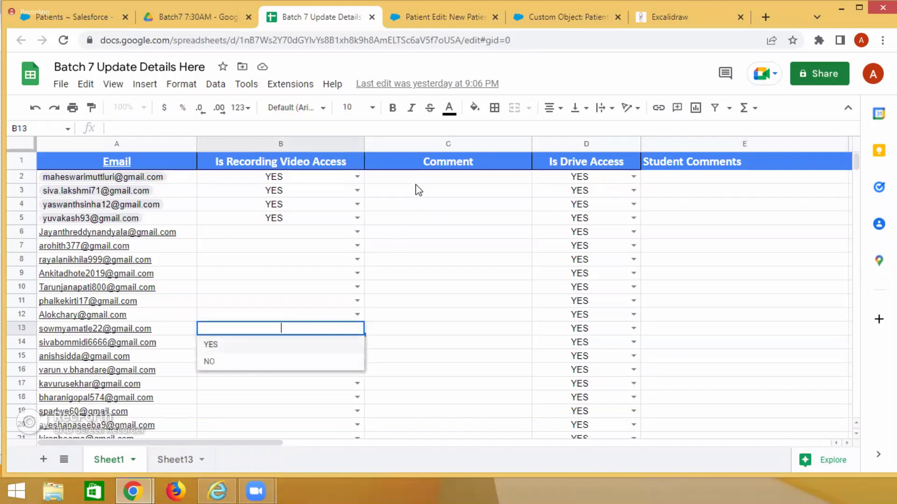
pyautogui.click(407, 331)
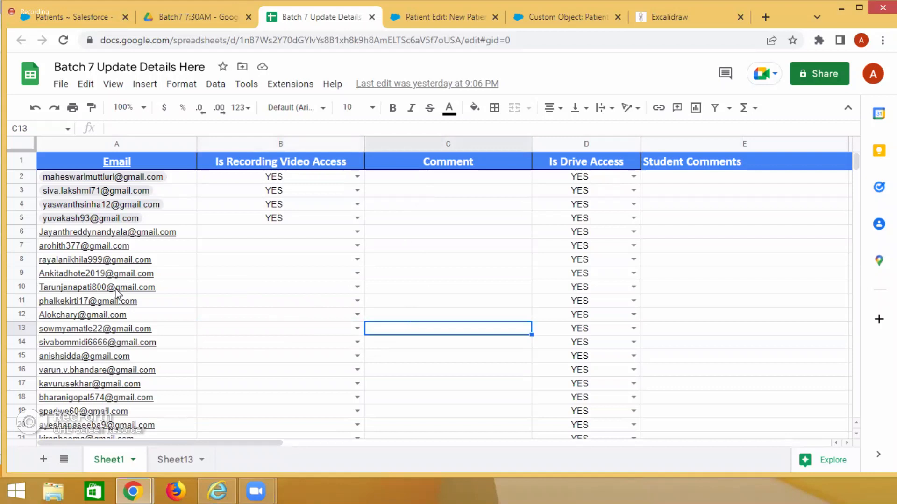
pyautogui.scroll(-4, 107, 371)
pyautogui.scroll(-2, 106, 383)
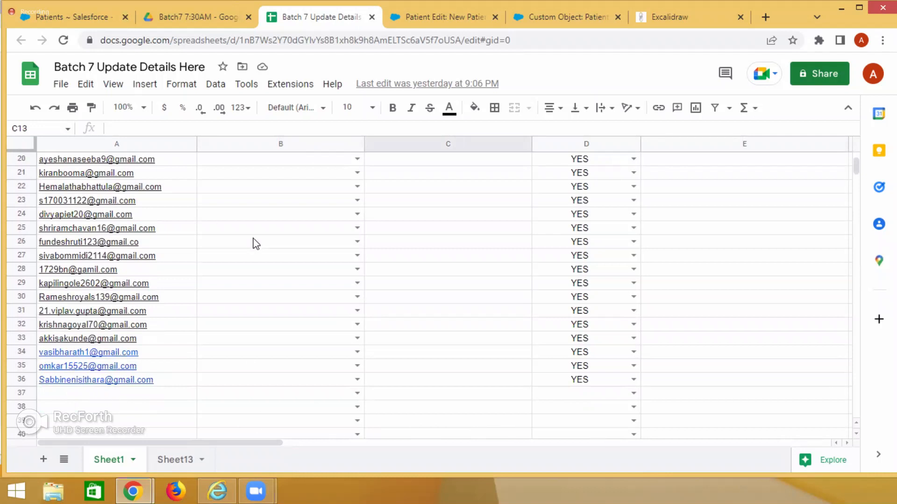
pyautogui.scroll(6, 276, 255)
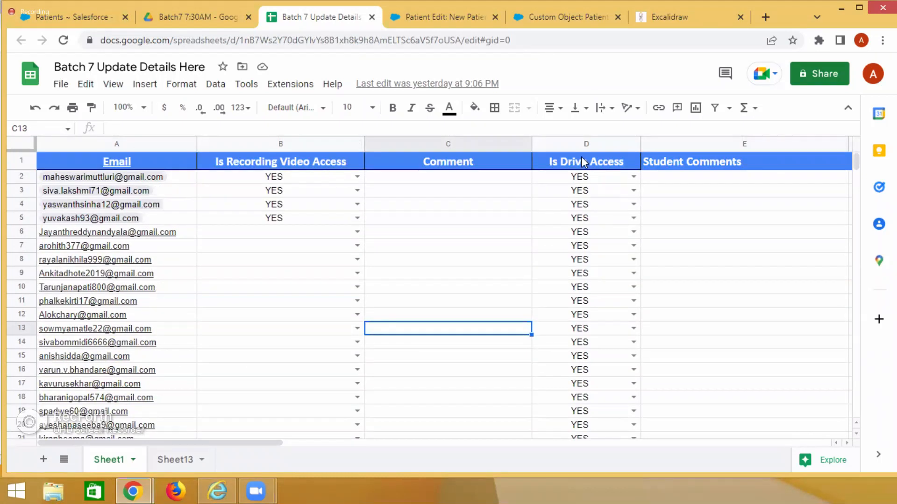
pyautogui.scroll(-7, 656, 330)
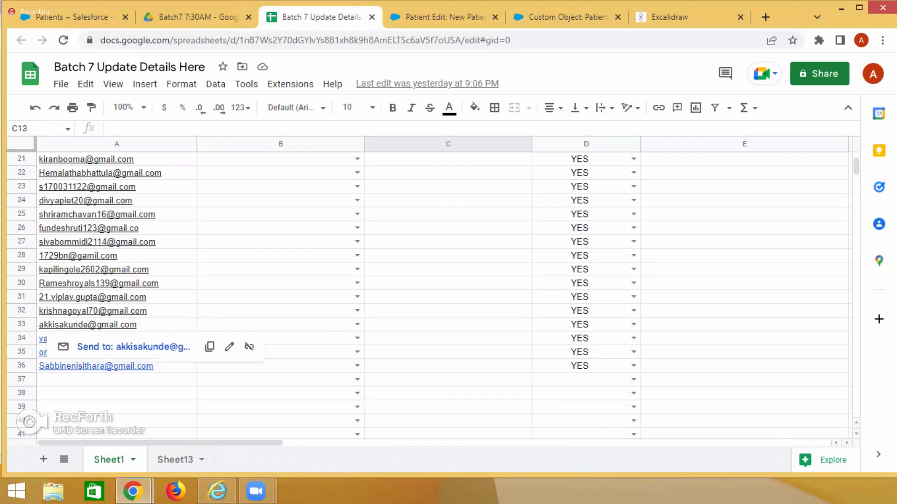
pyautogui.scroll(7, 574, 330)
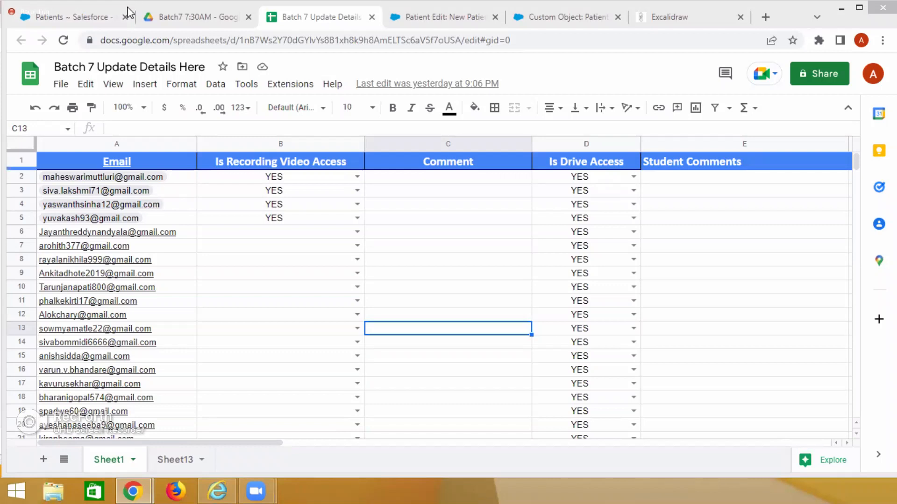
pyautogui.click(65, 18)
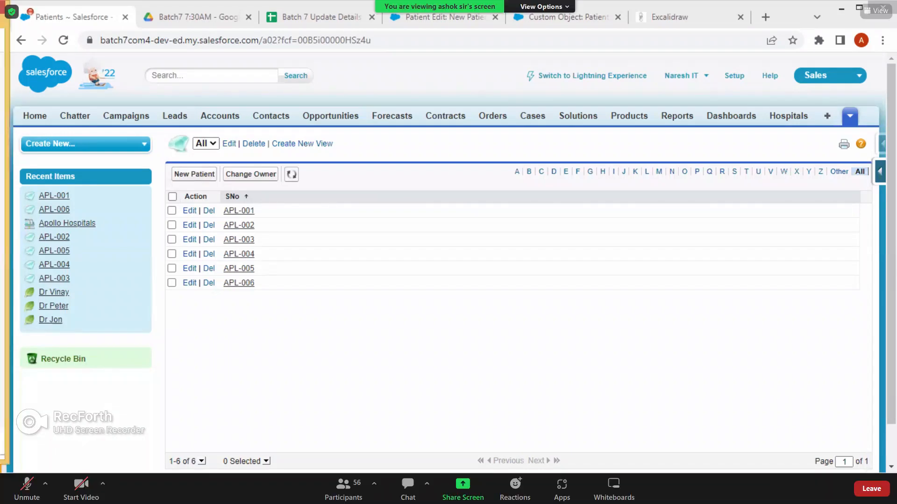
# Exit the full-screen view, leave the Zoom meeting, and minimize the browser window with the Allen Solly product page.
pyautogui.press('Escape')
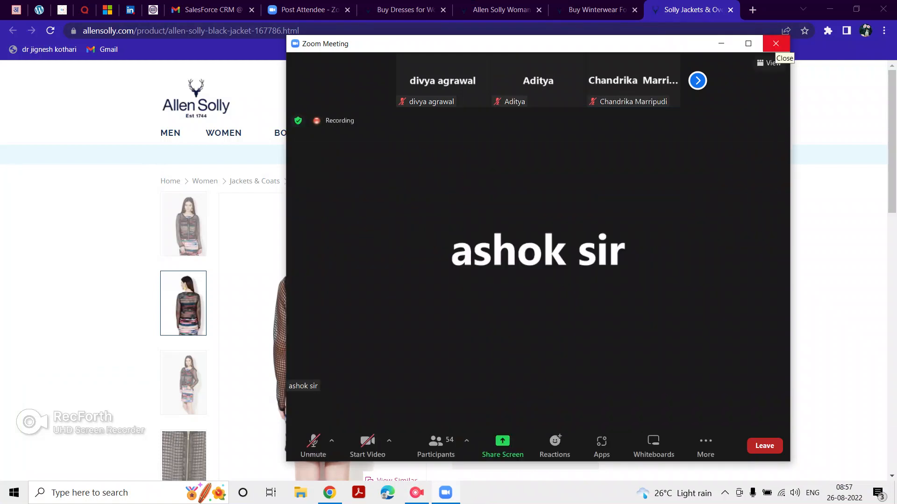
pyautogui.click(776, 44)
pyautogui.click(715, 68)
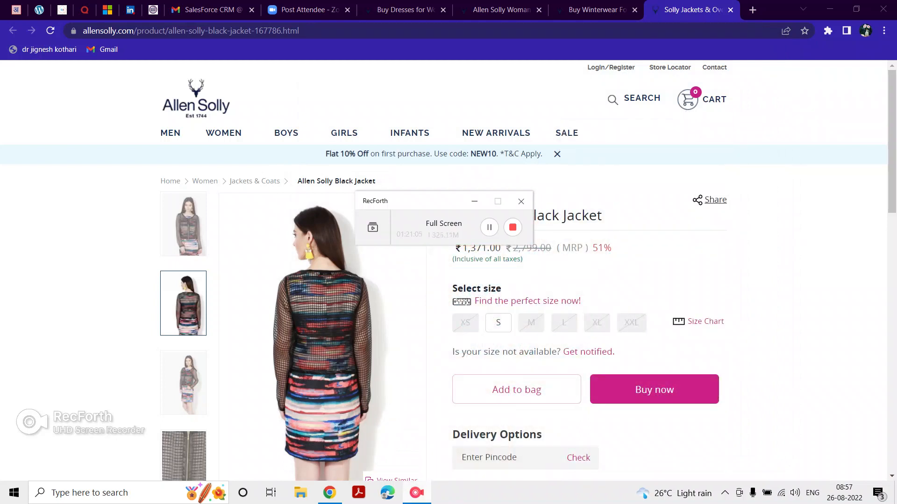
pyautogui.click(830, 9)
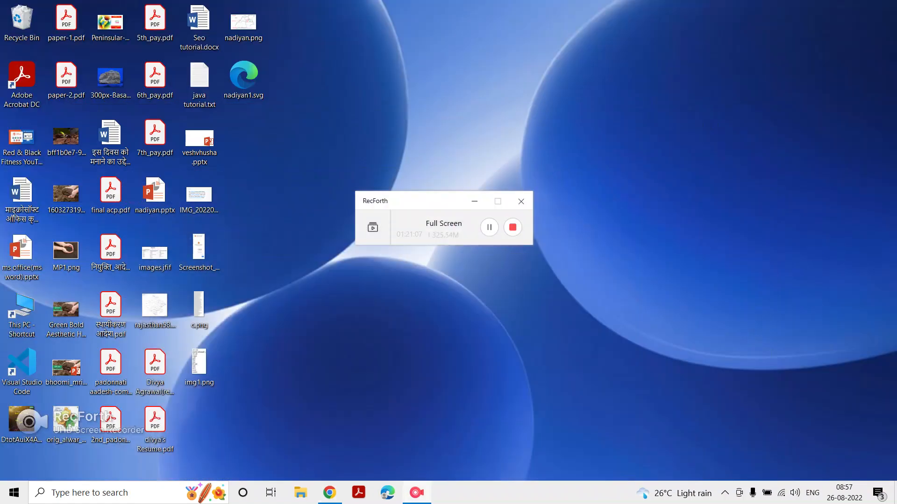